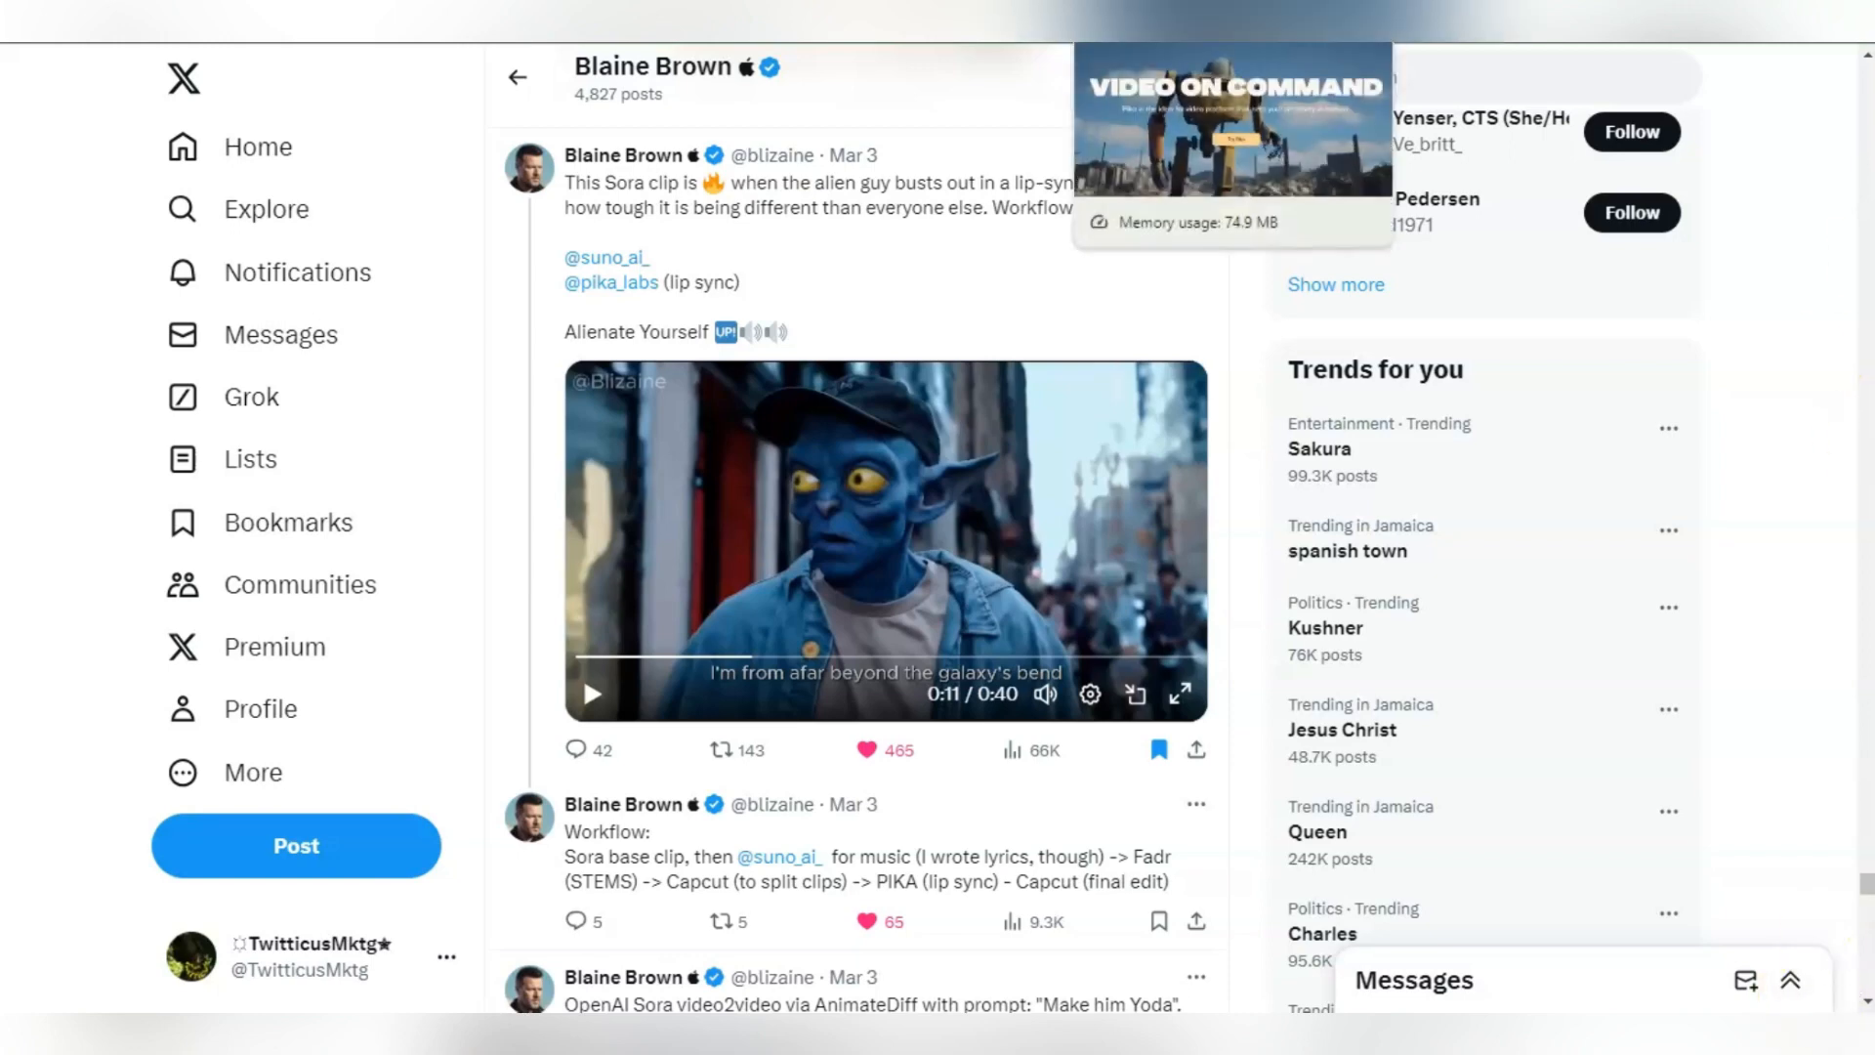
Switch to Pika and open the personal video library
left_click(1147, 4)
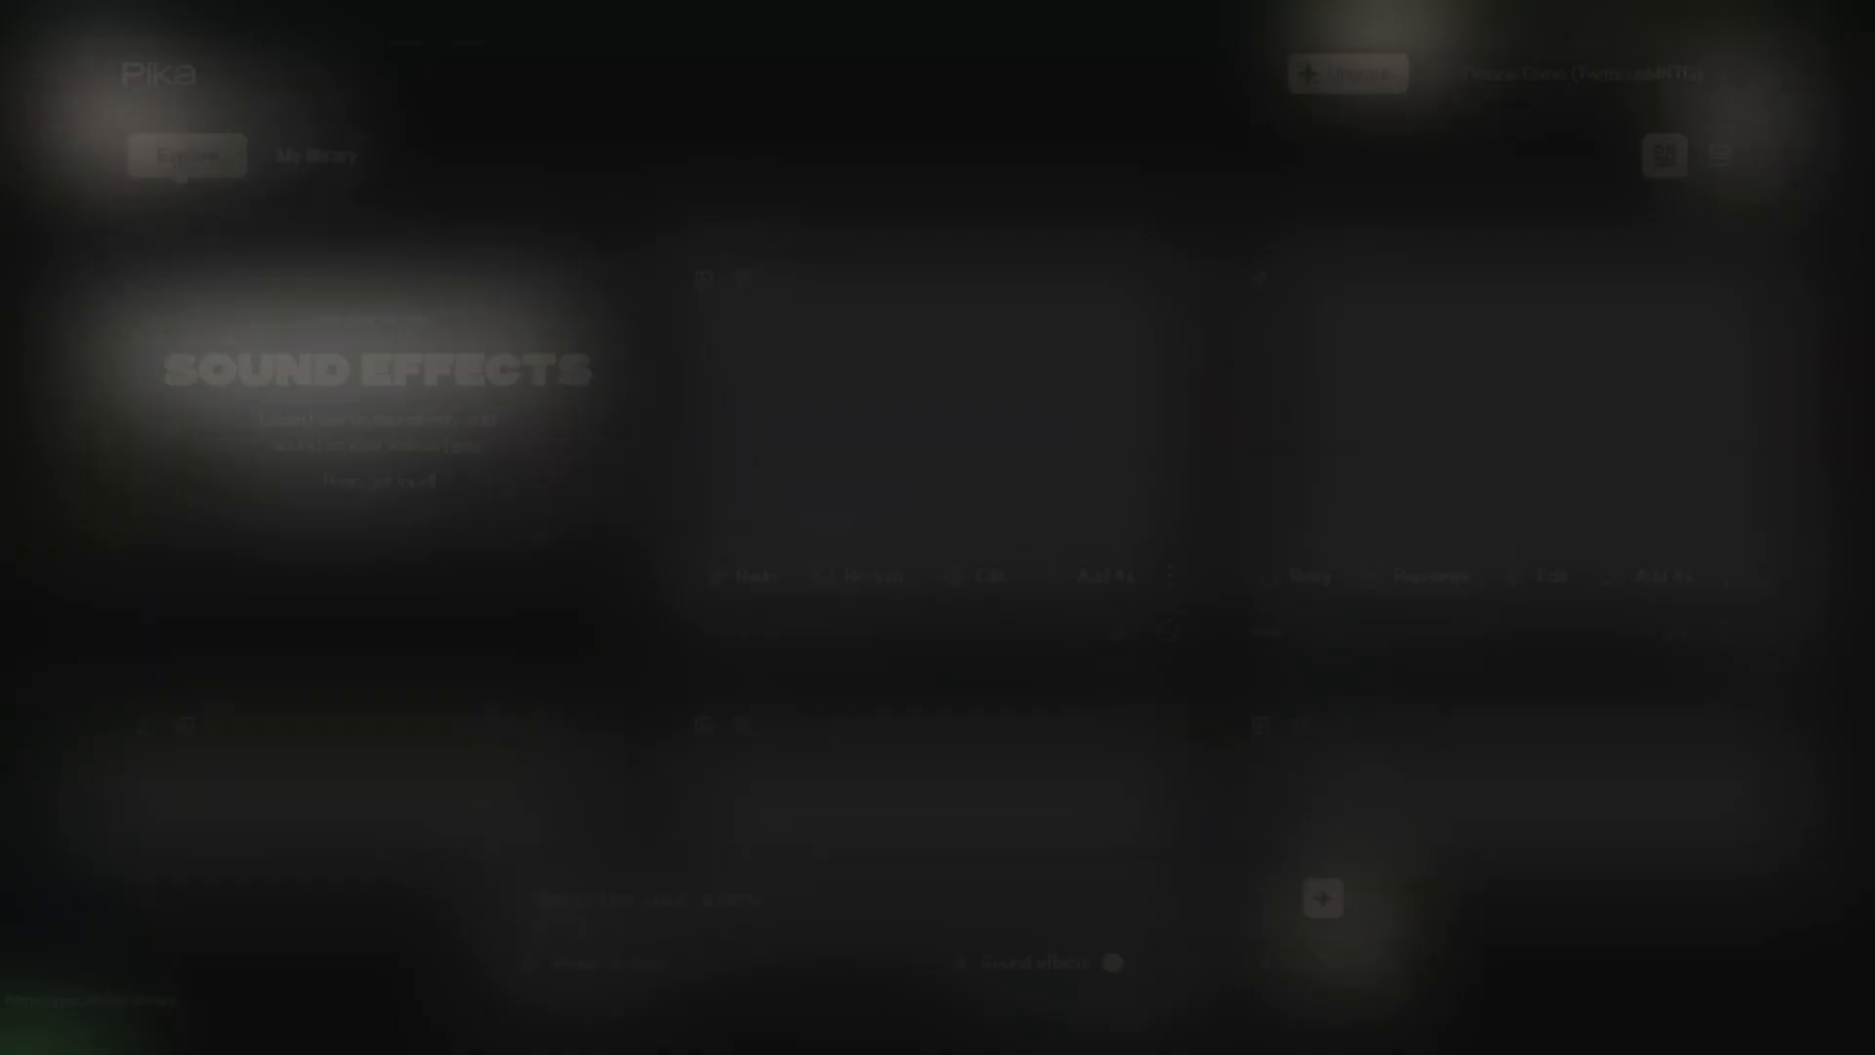
left_click(311, 161)
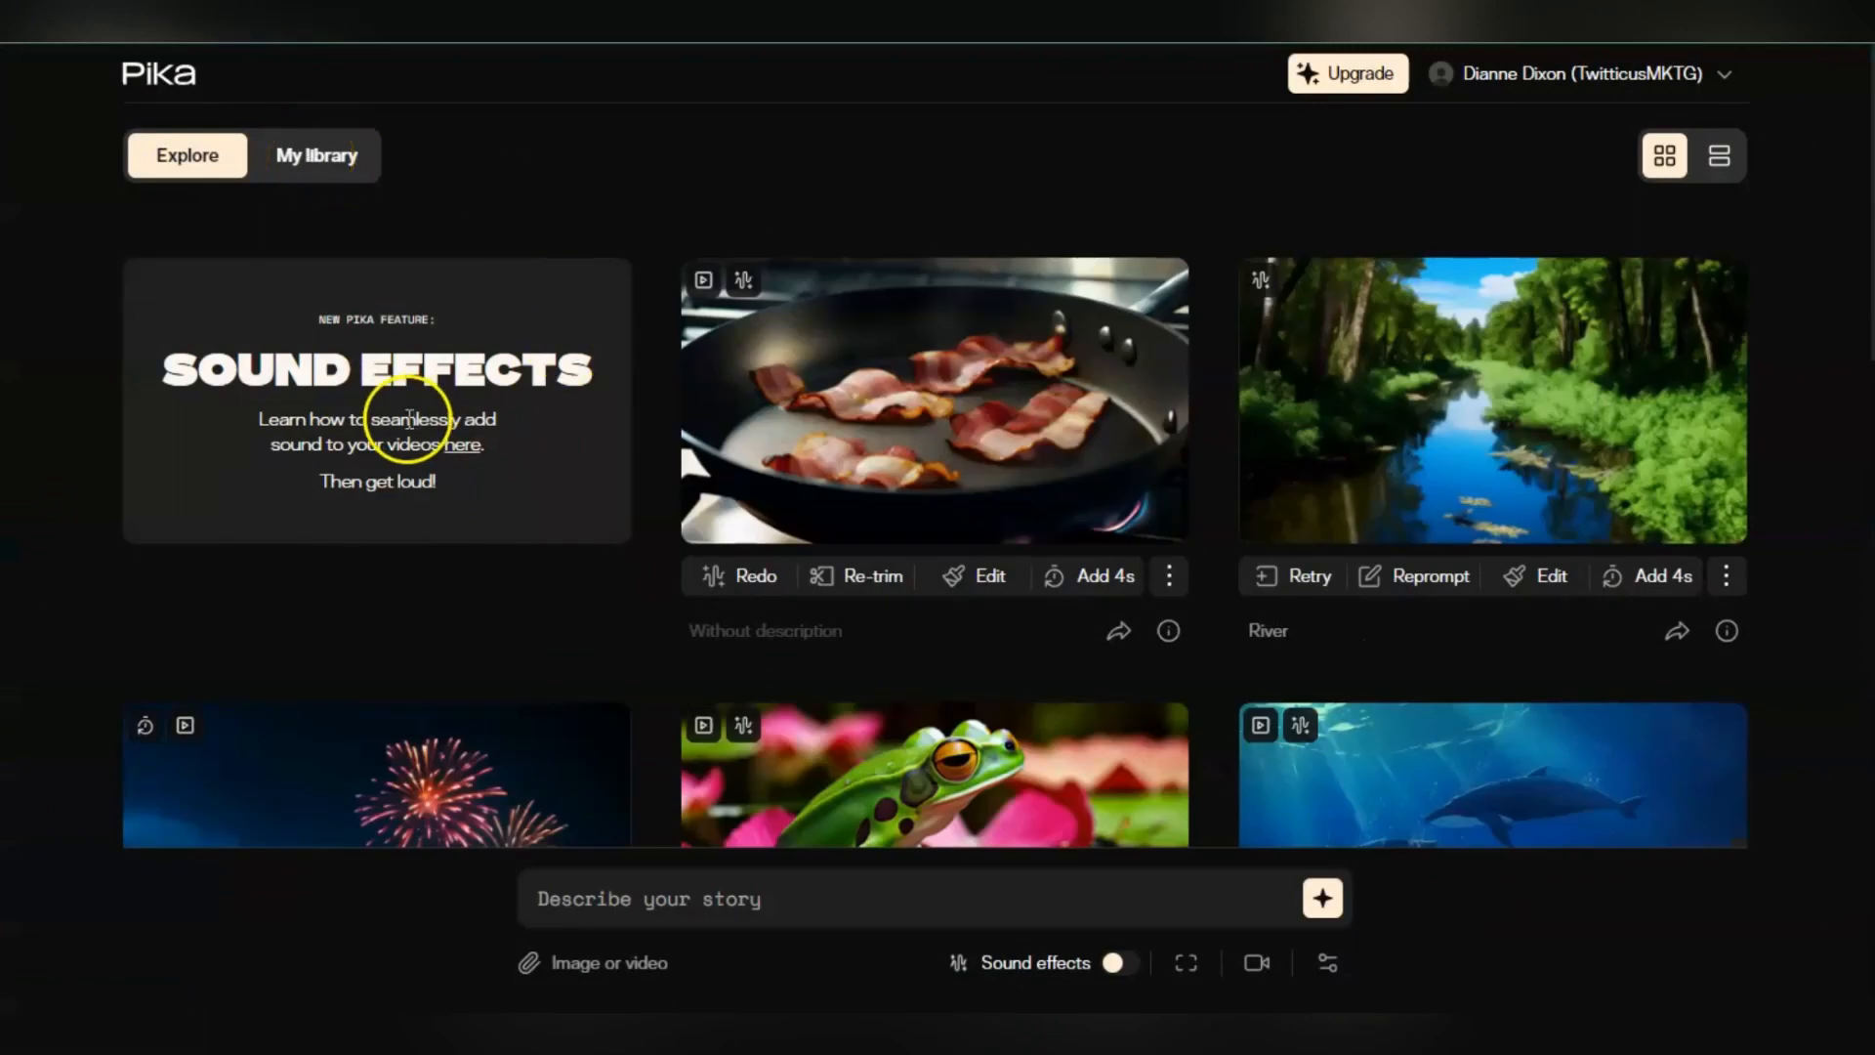
left_click(317, 161)
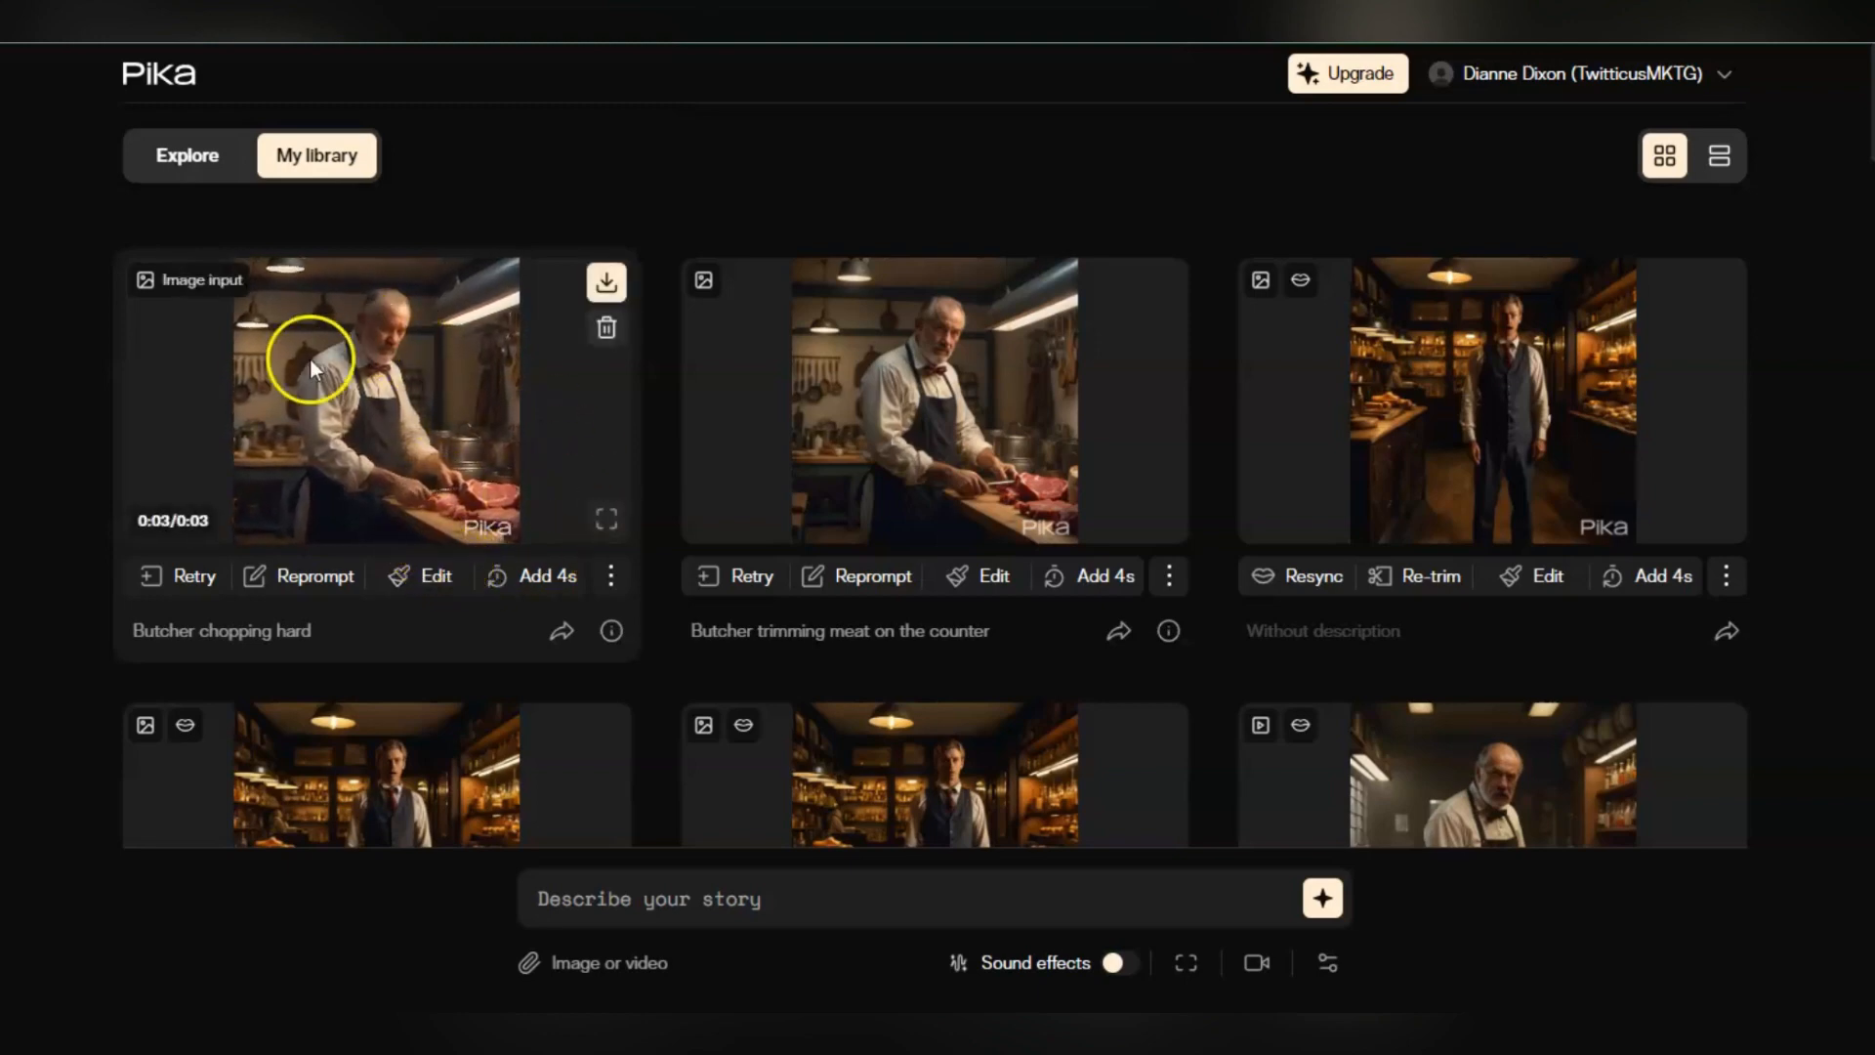
mouse_move(1519, 465)
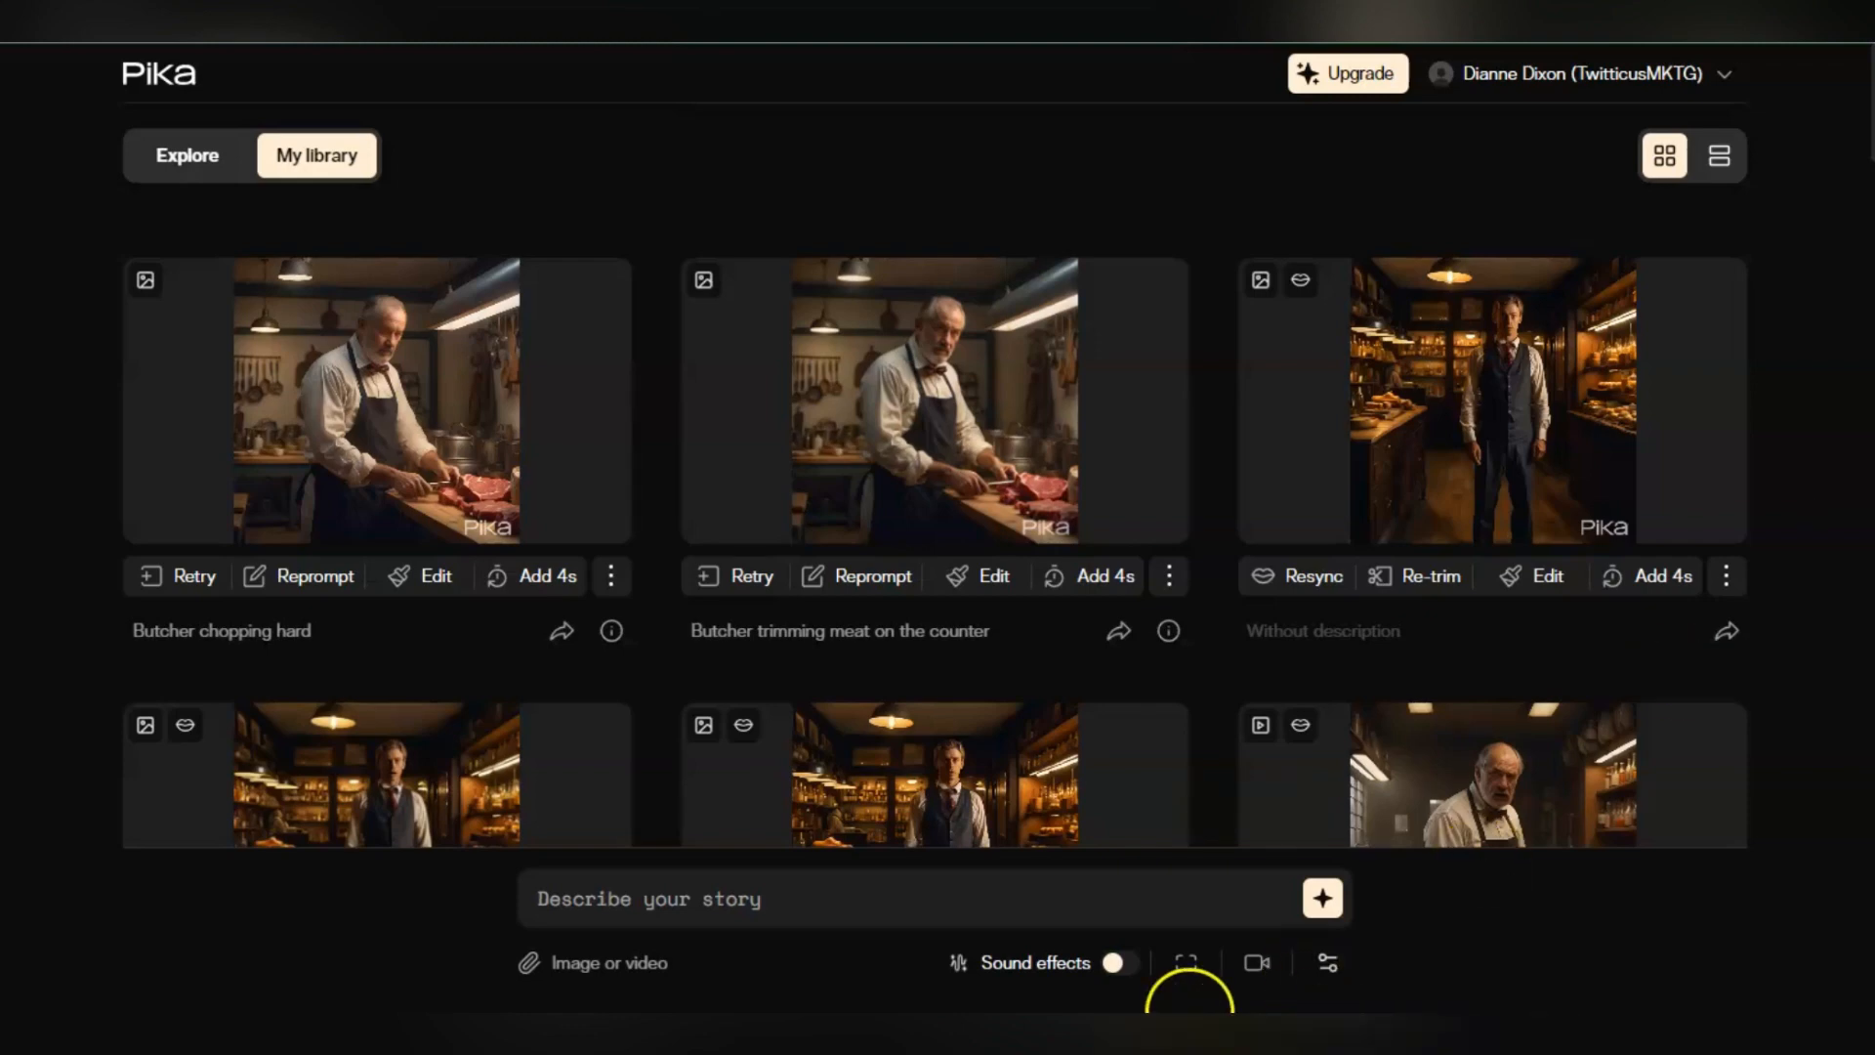
Attach the 2048×2048 alchemy_refiner image of the butcher cutting meat from the drive-download-20240320T131536Z-001 folder as the source image
left_click(574, 976)
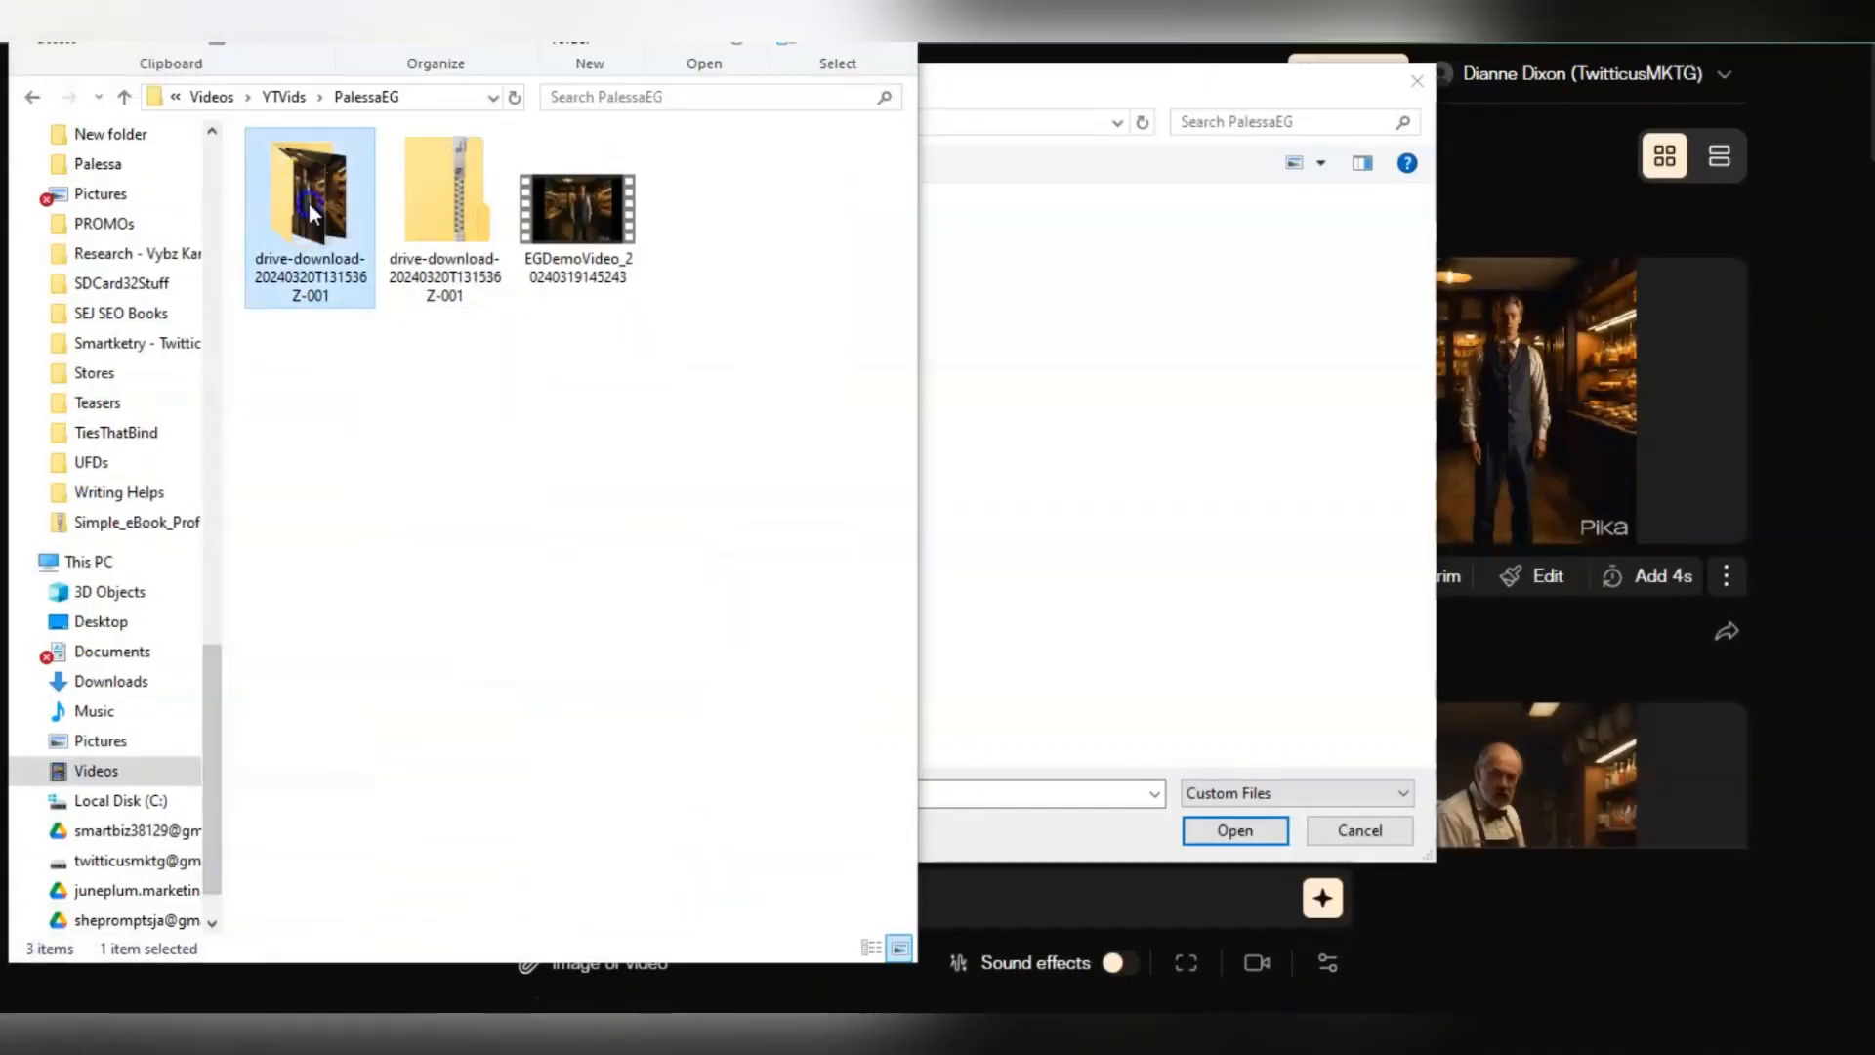
double_click(308, 202)
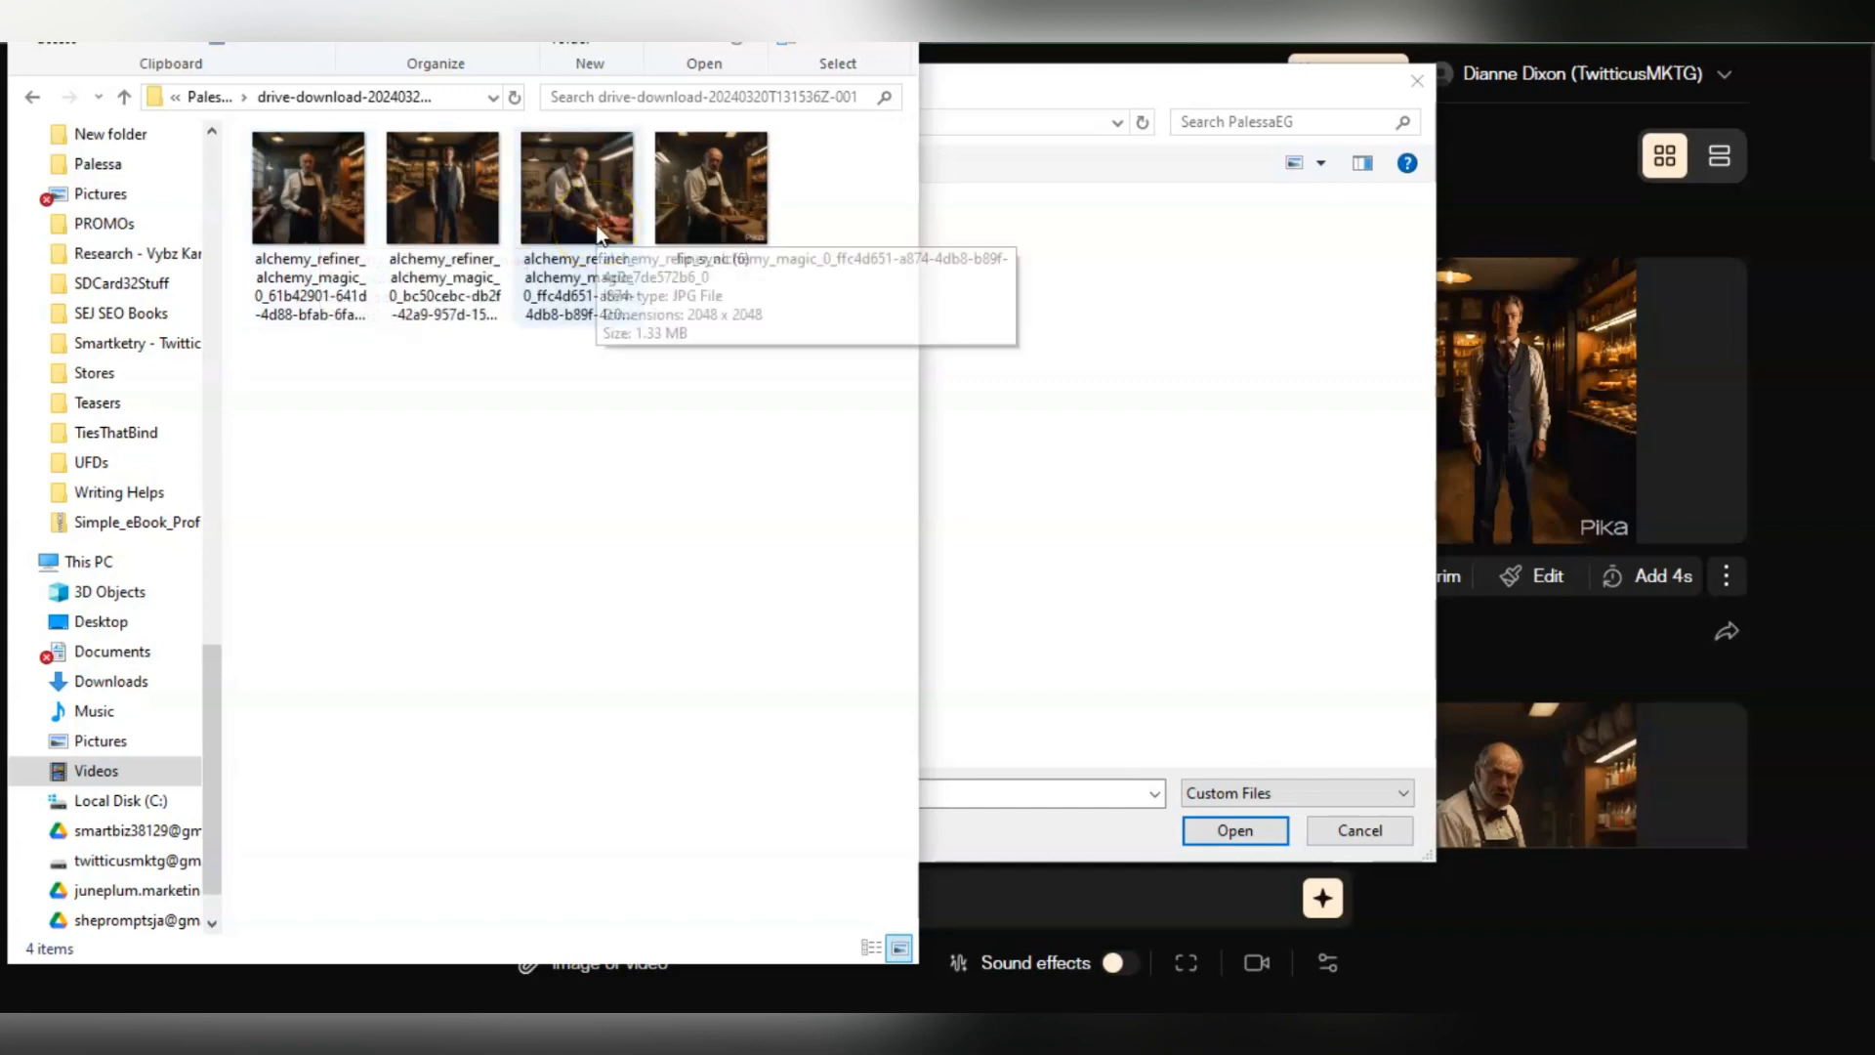
left_click(472, 242)
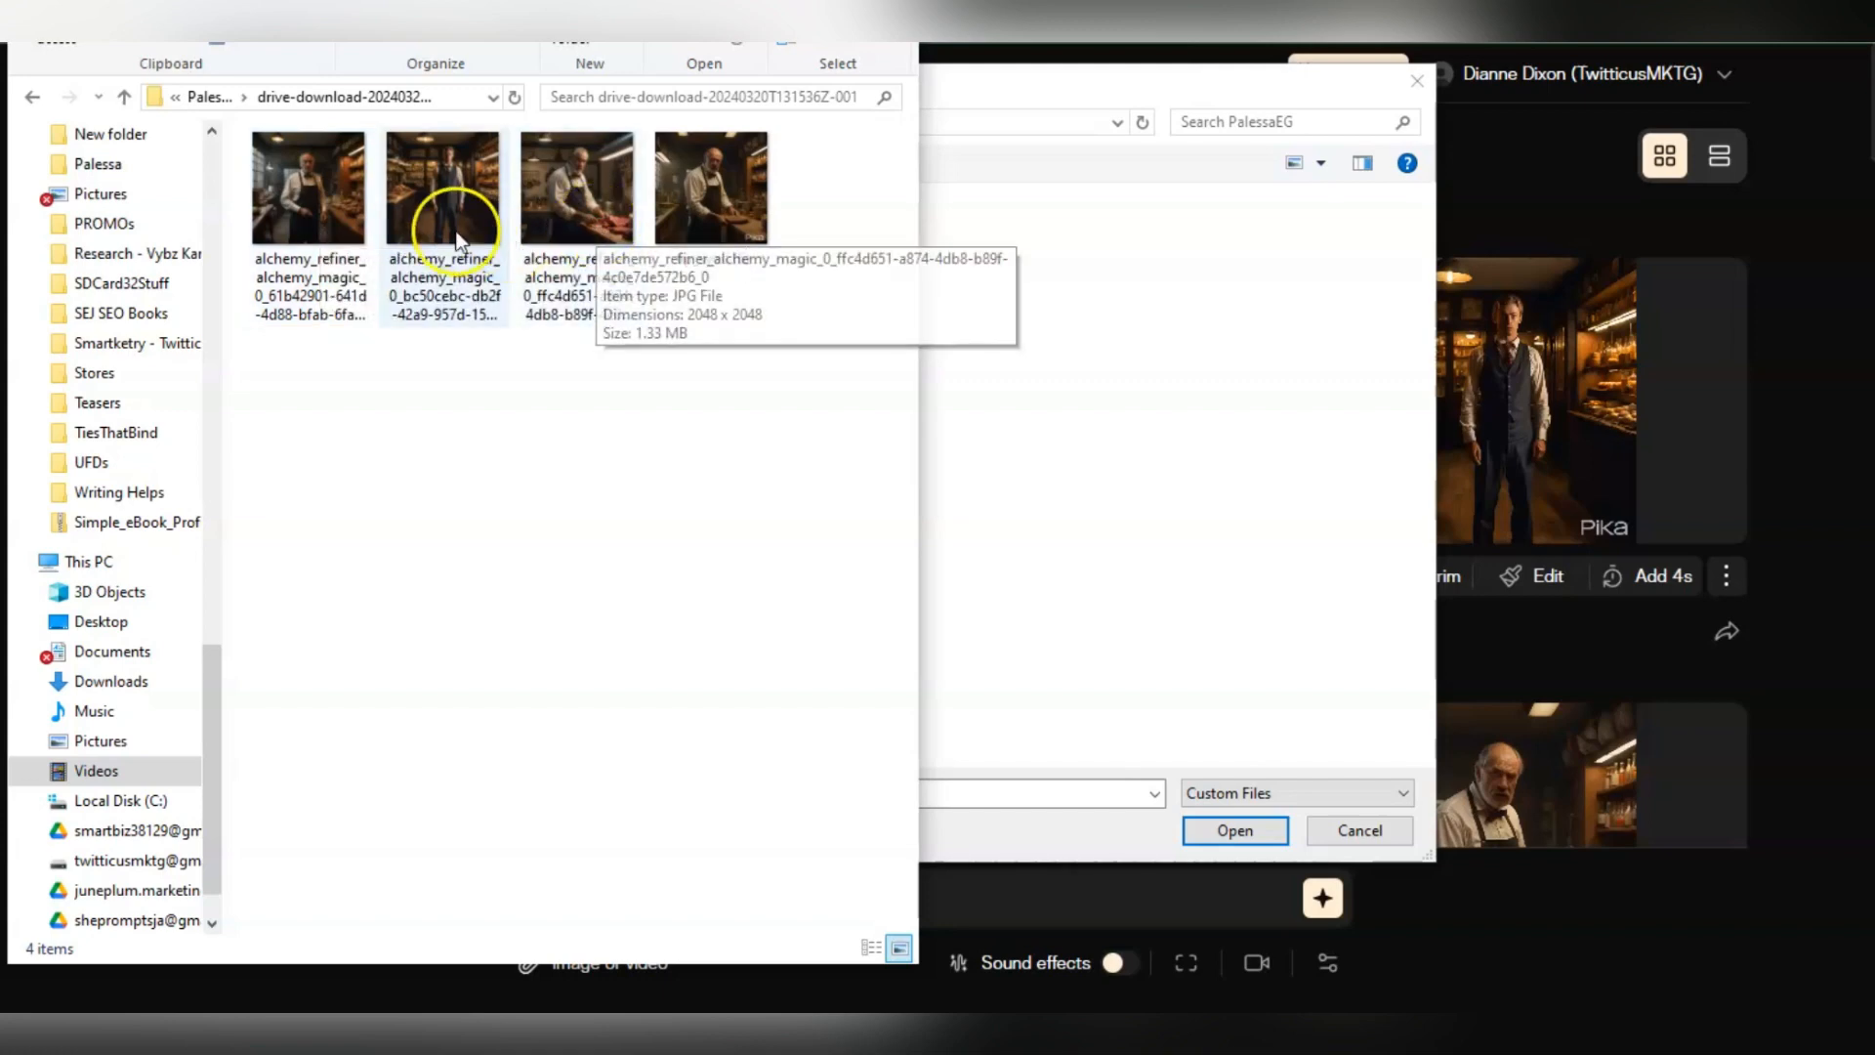
left_click(594, 213)
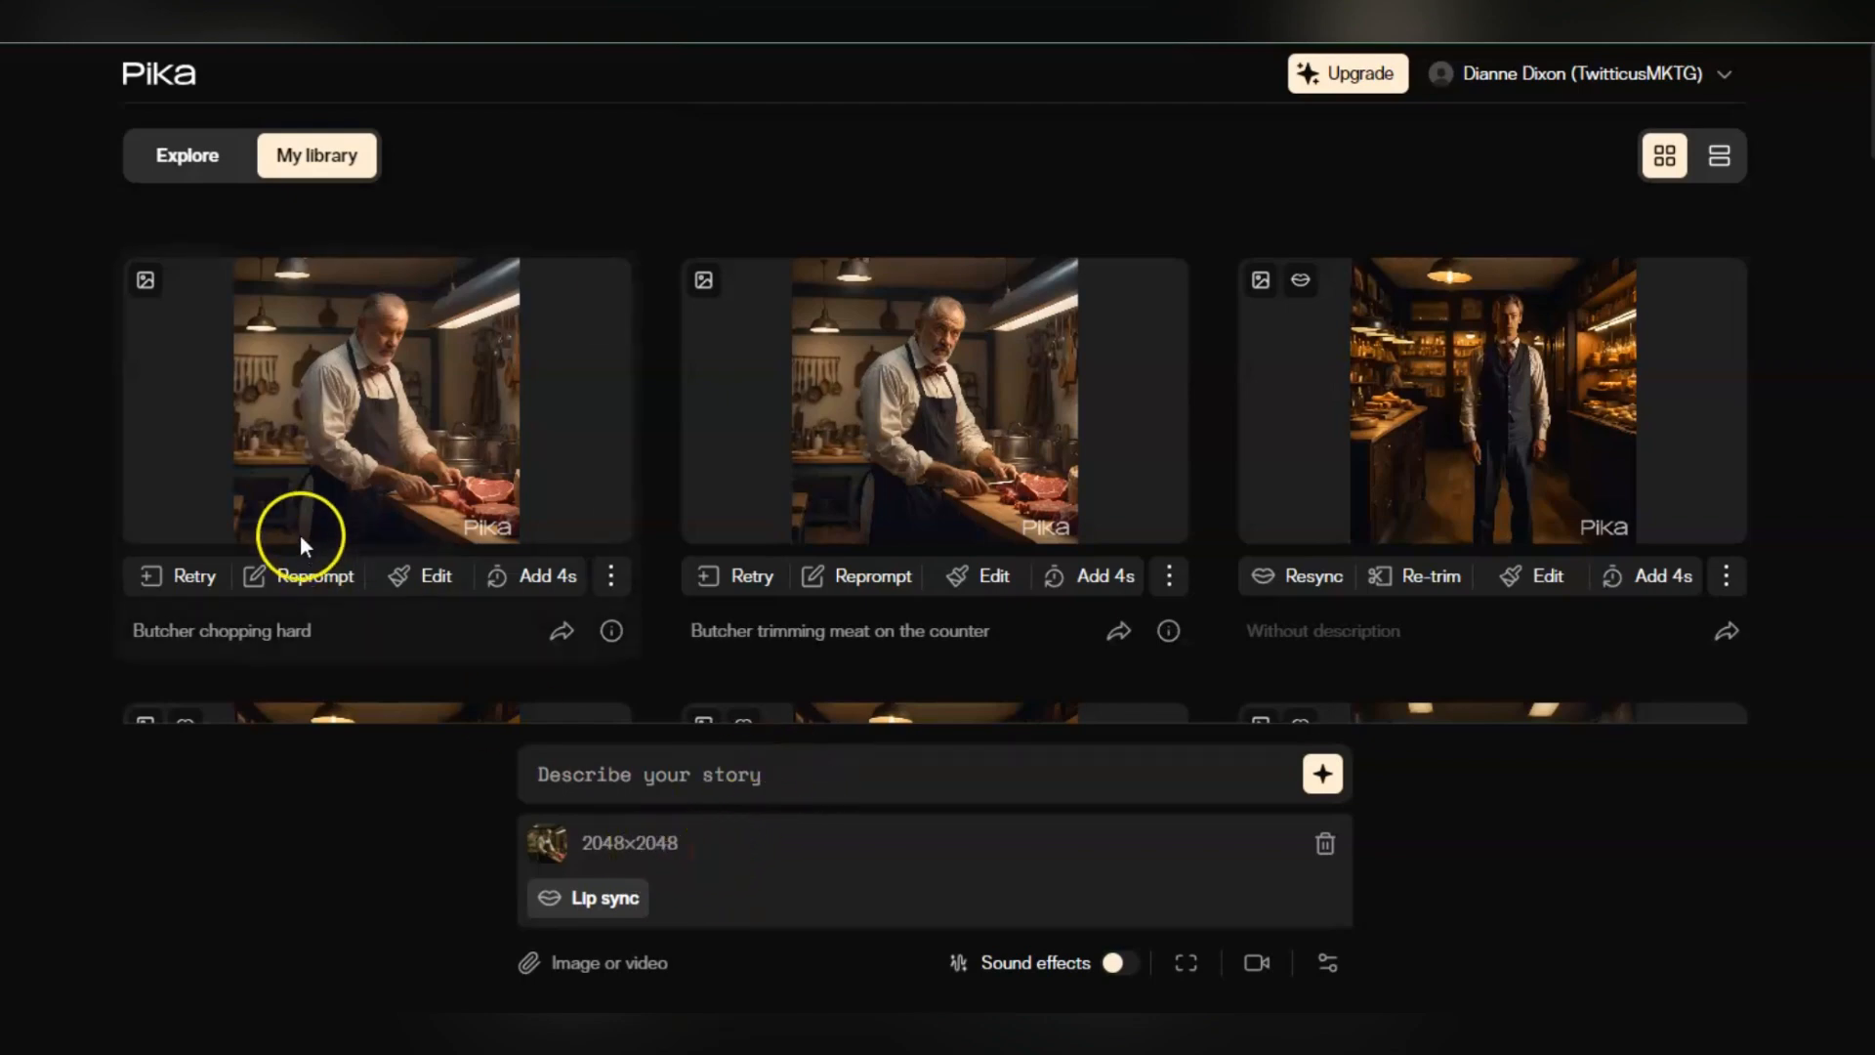
Generate a video from the attached image with the prompt "Butcher cutting meat and shaking his head in frustration"
mouse_move(314, 510)
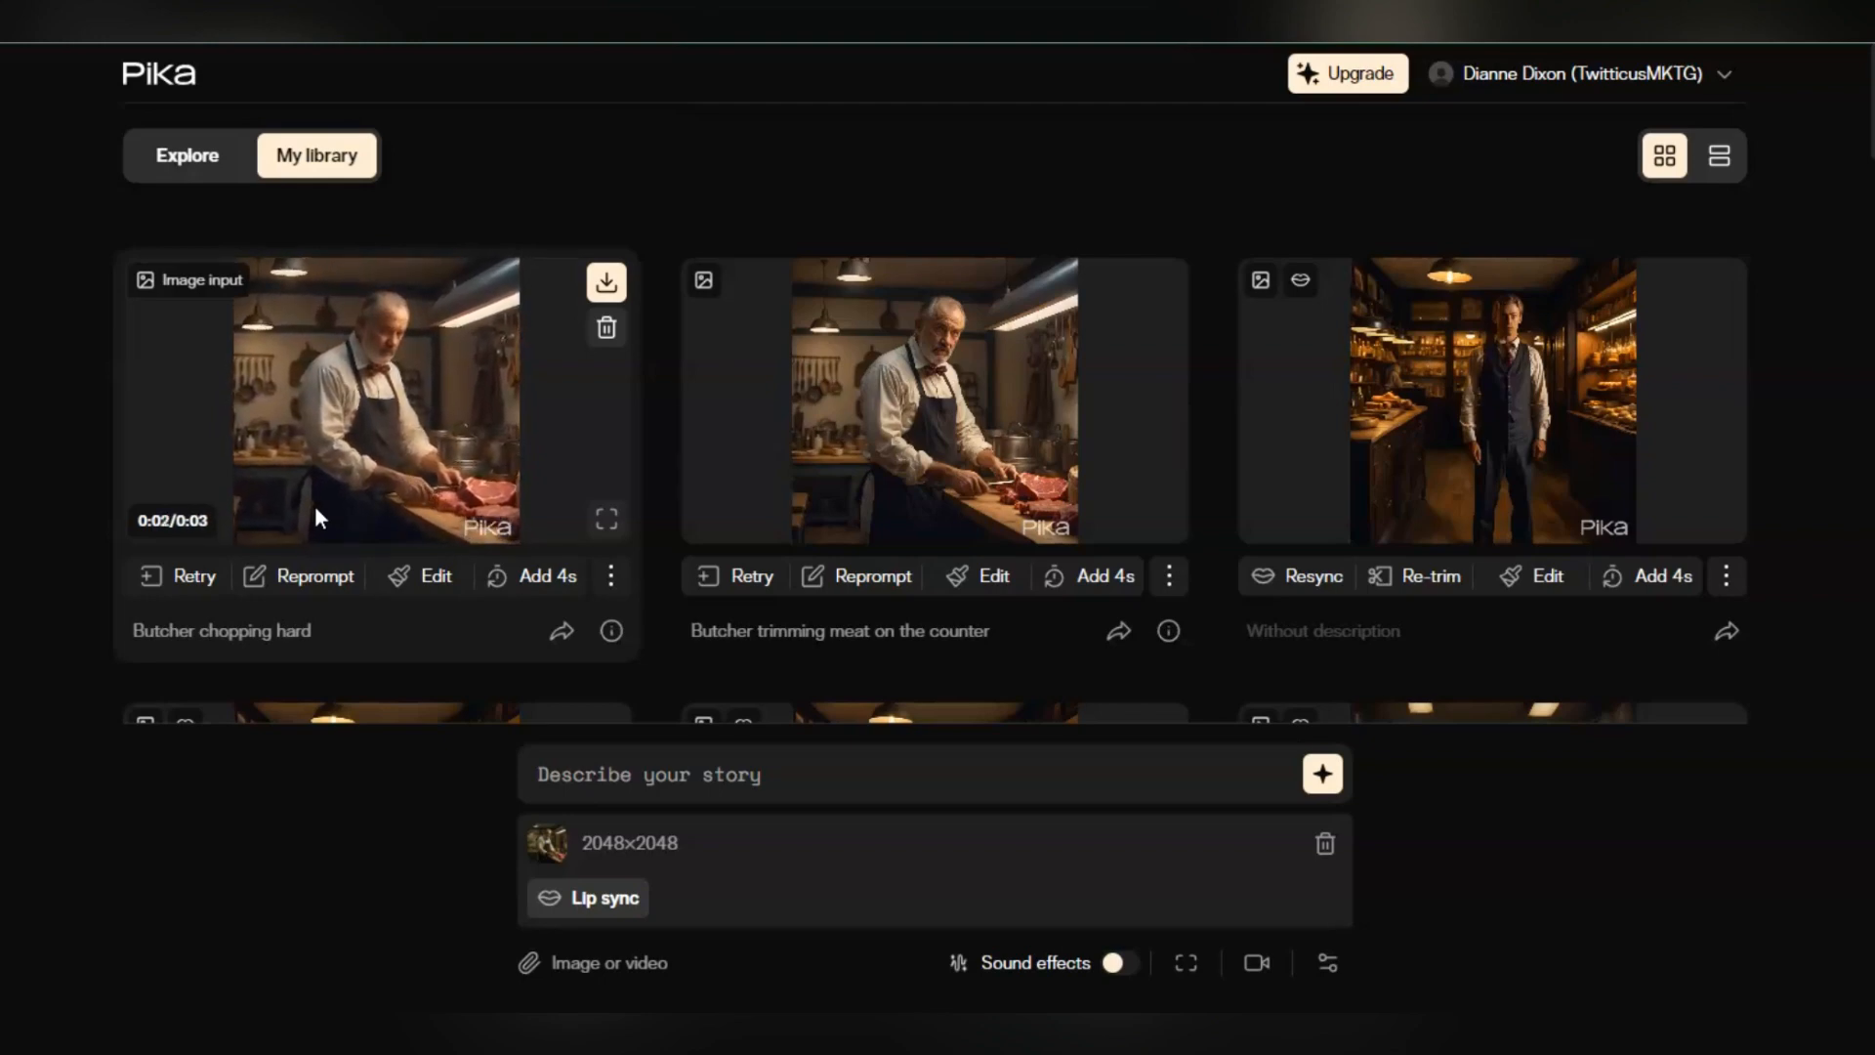
left_click(615, 785)
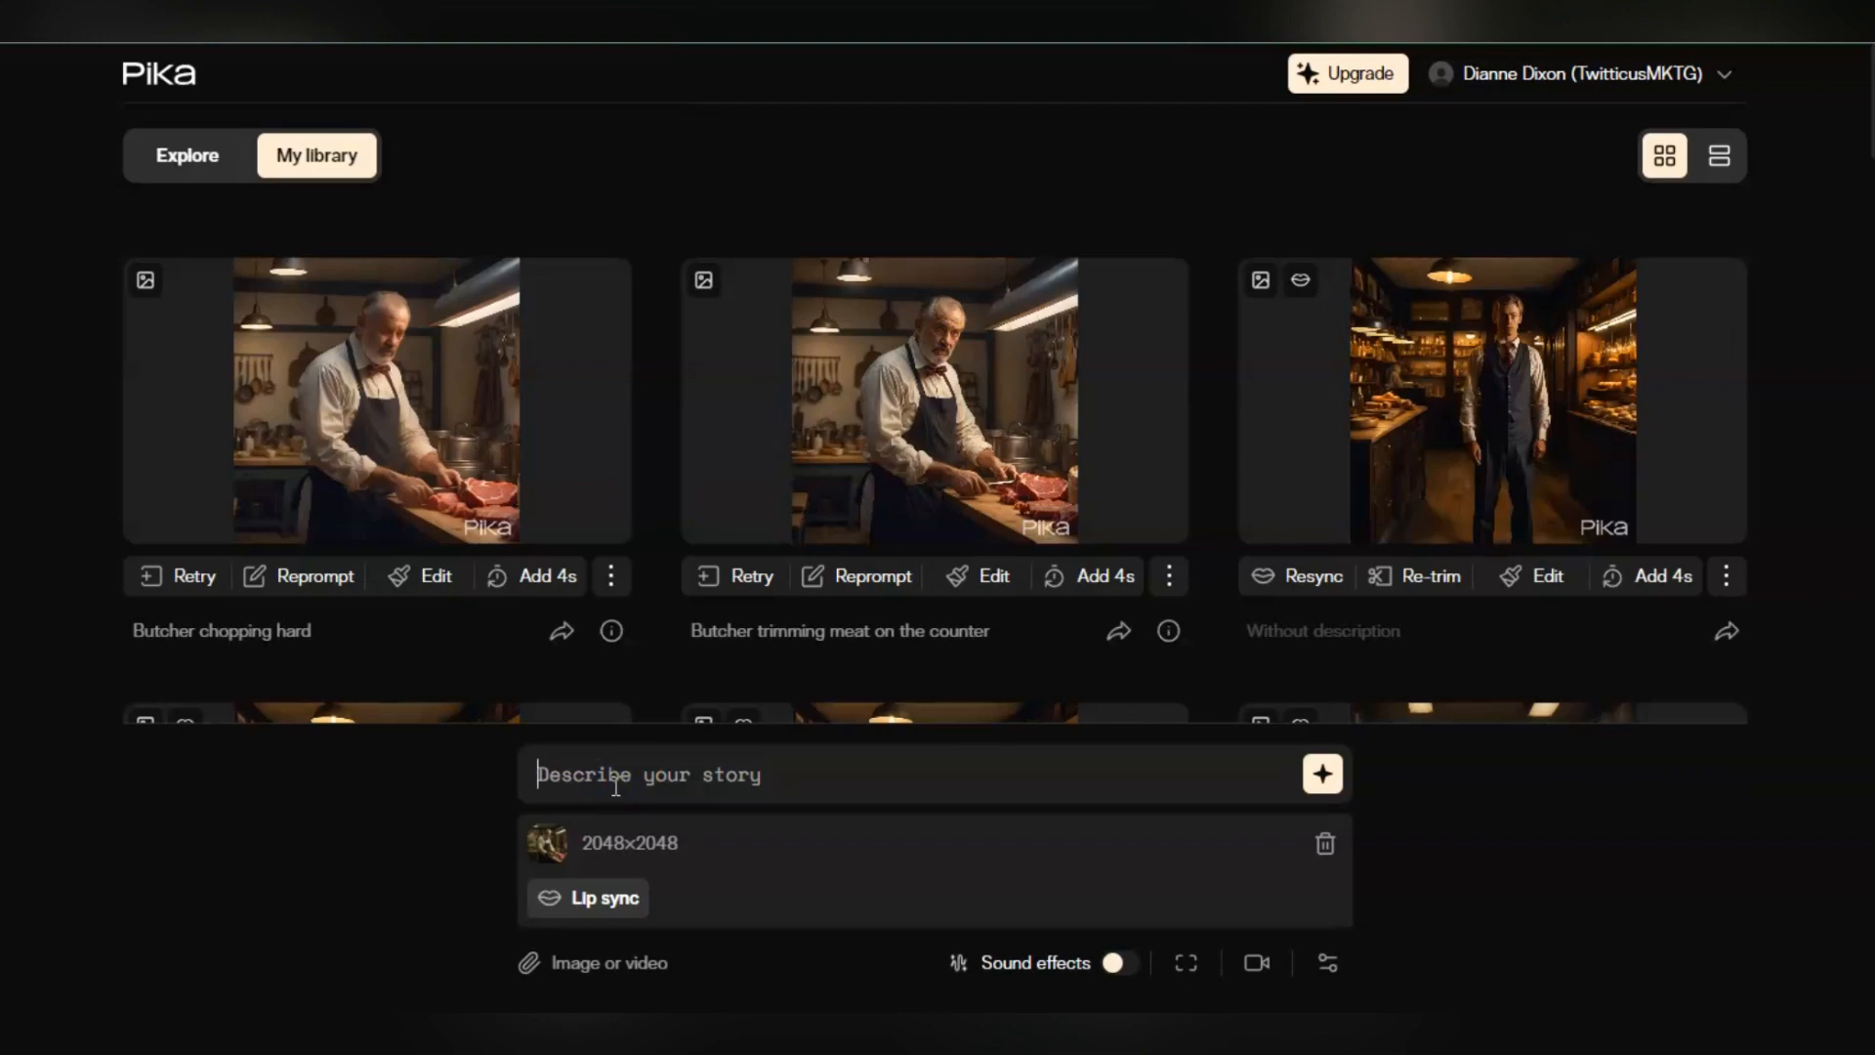
type("Cut")
key("BackSpace")
type("Butcher cutting meat and shaking his head i")
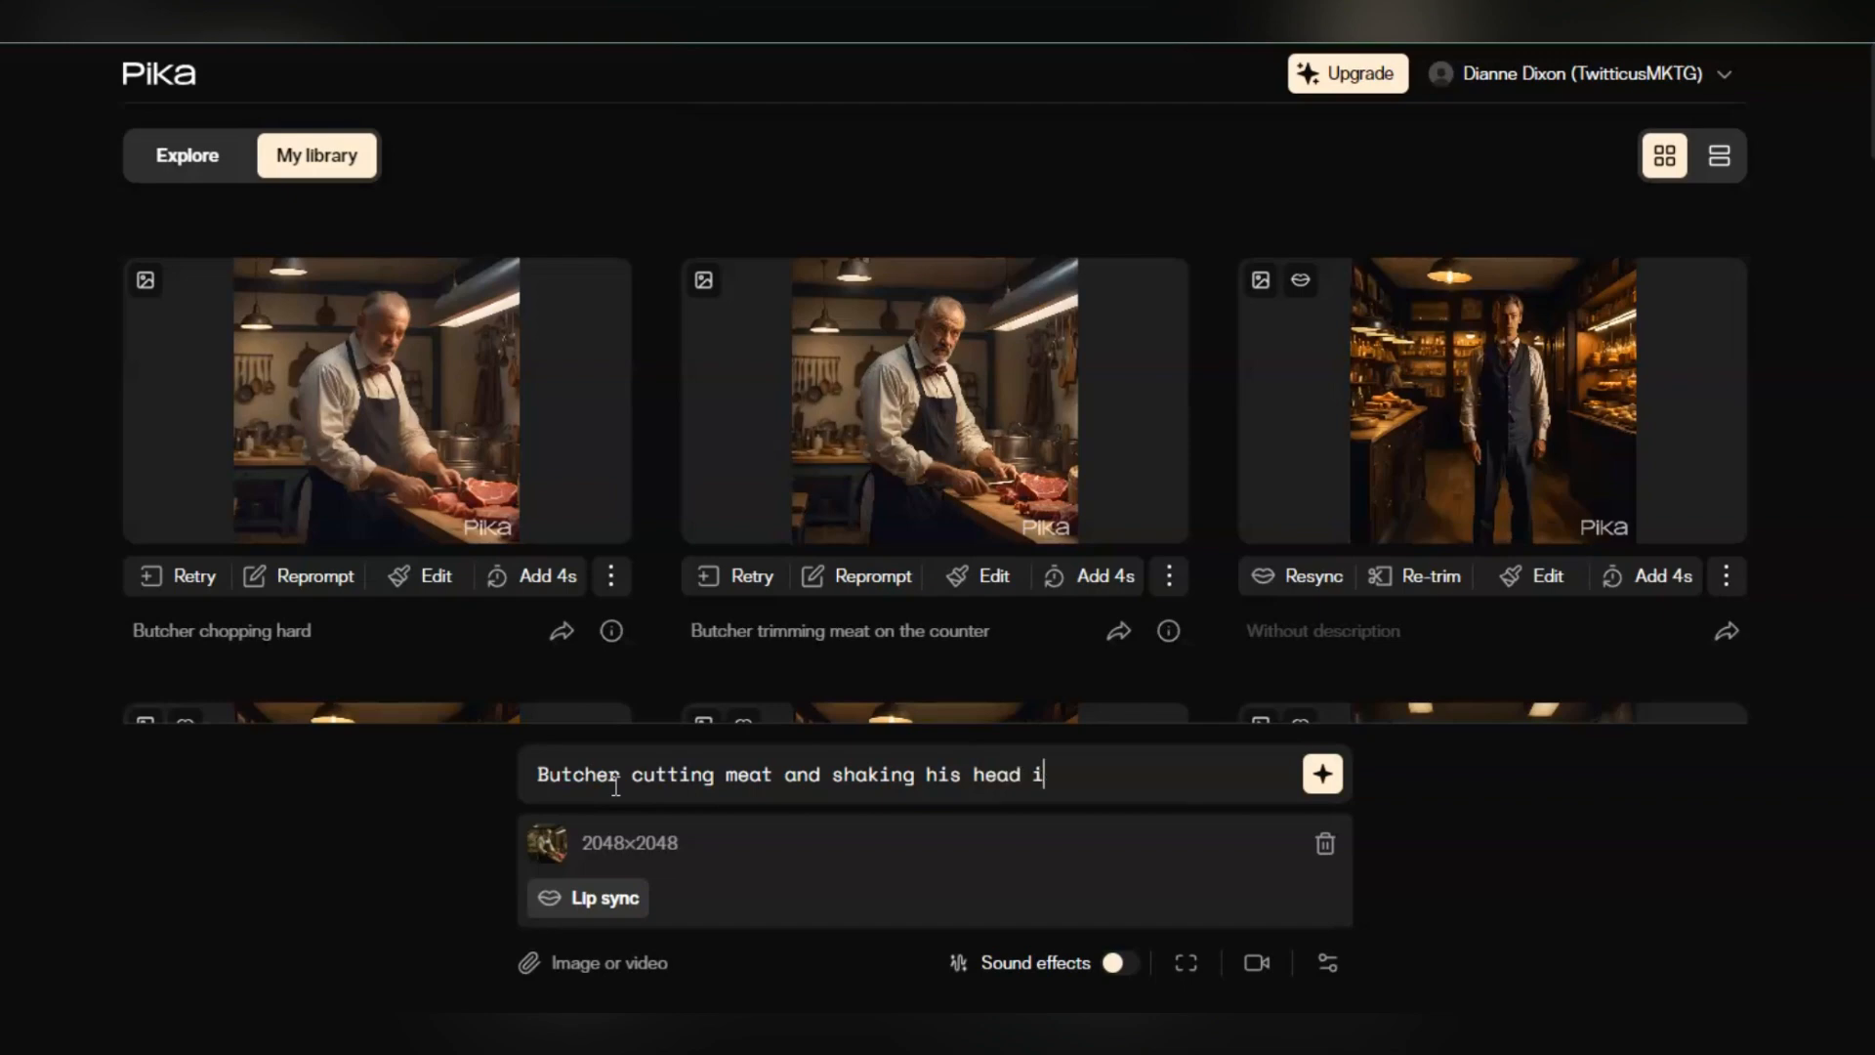
type("n frstrat")
key("BackSpace")
type("us")
left_click(1324, 773)
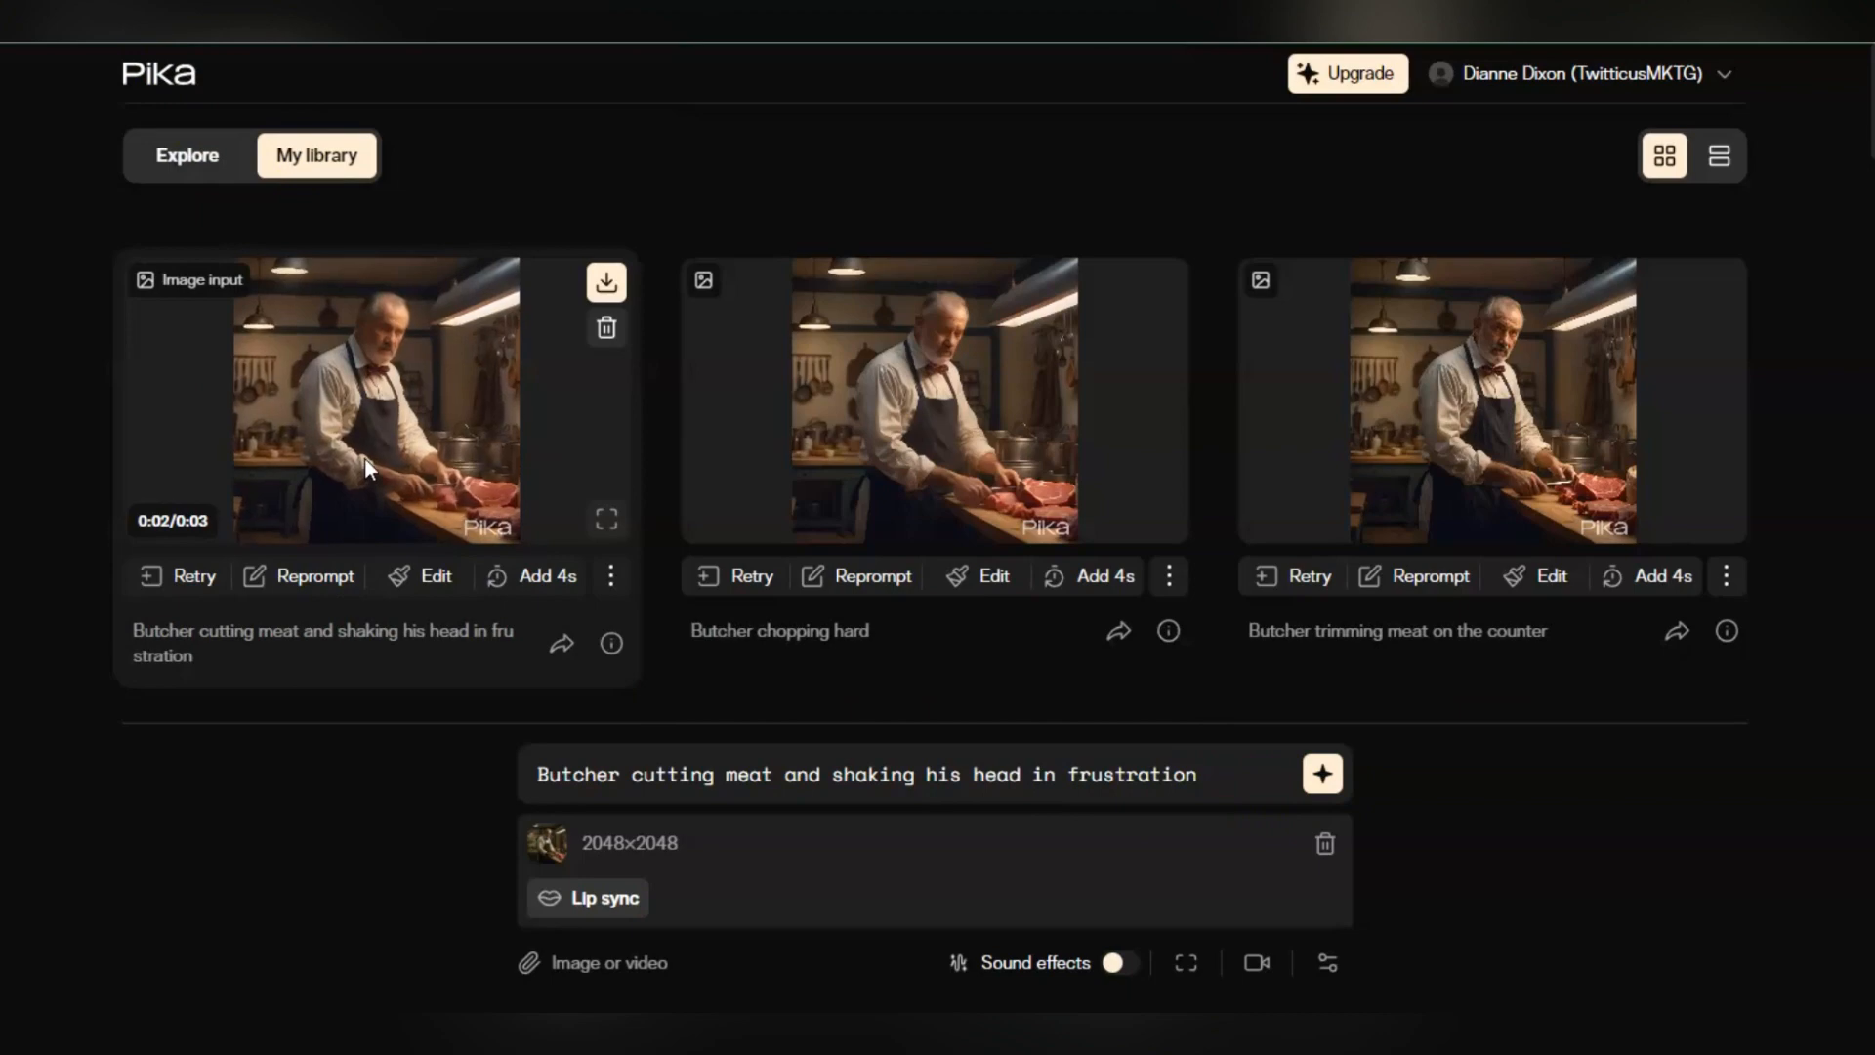
Preview the new frustrated-butcher clip in the enlarged view, download it and close the view
left_click(407, 467)
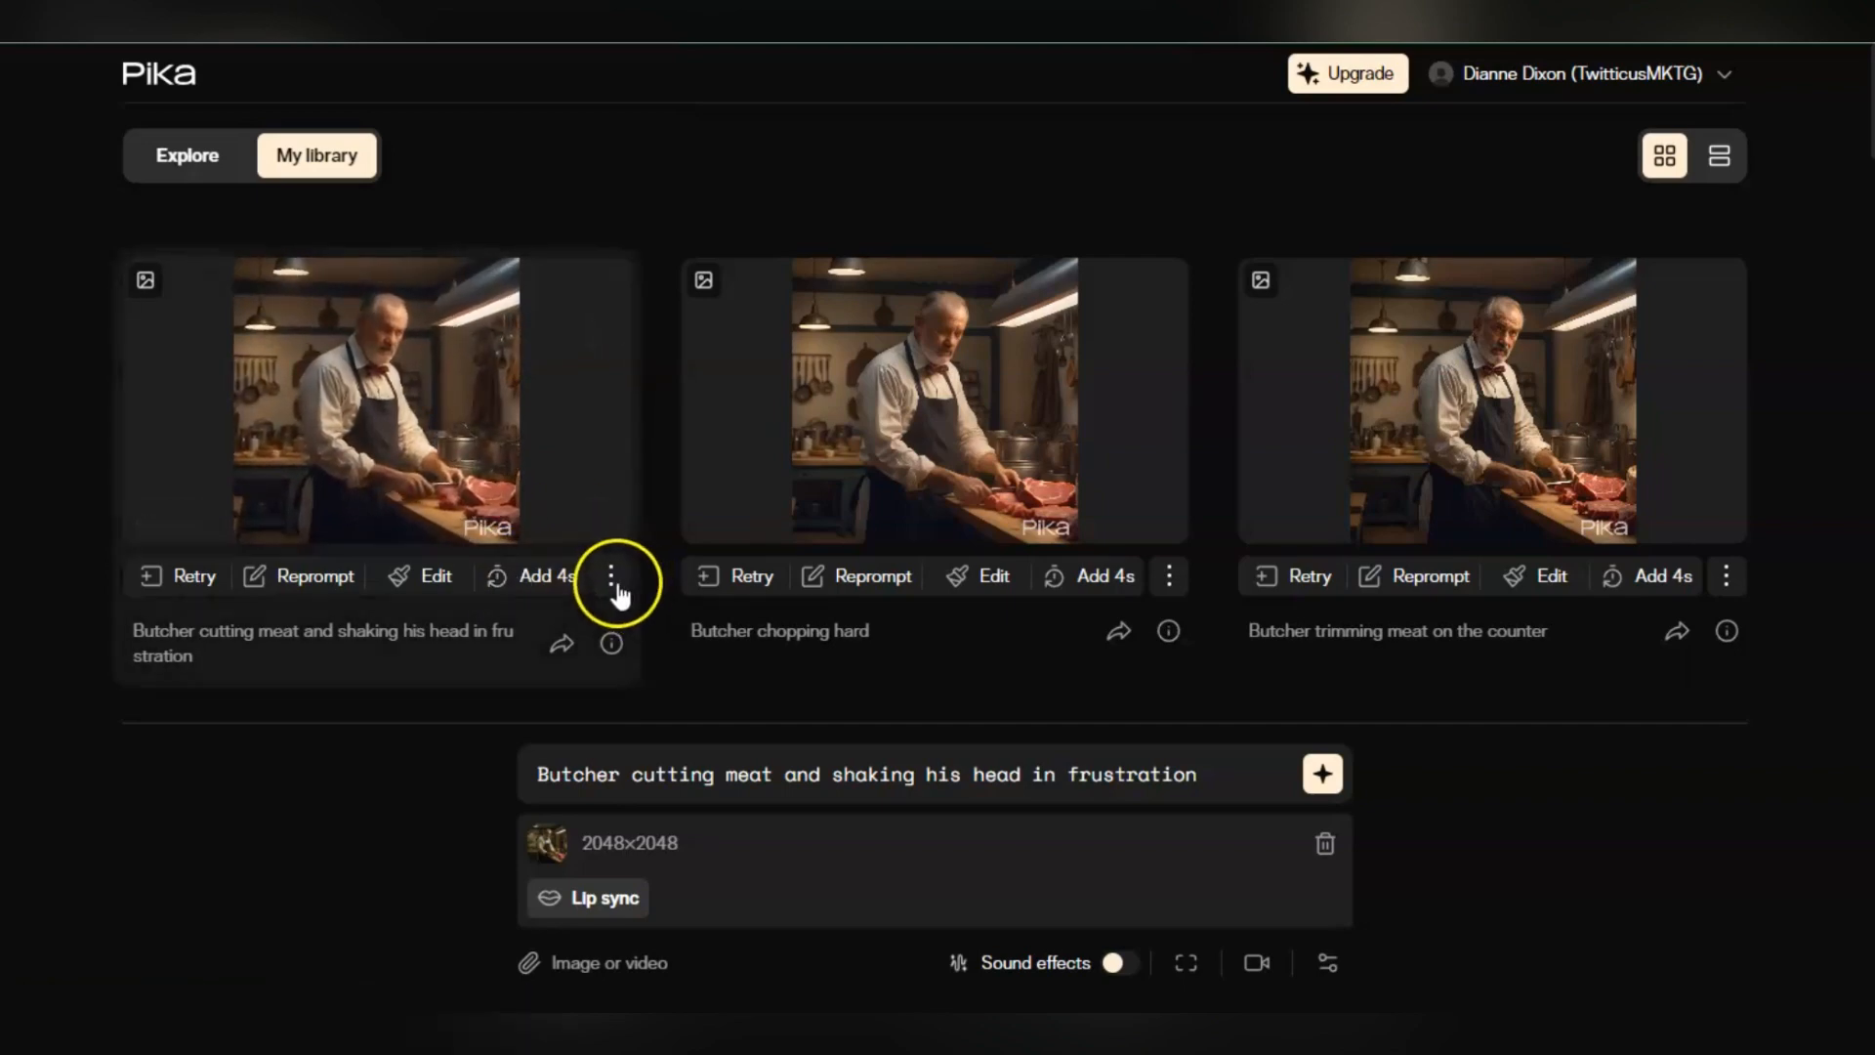
left_click(613, 530)
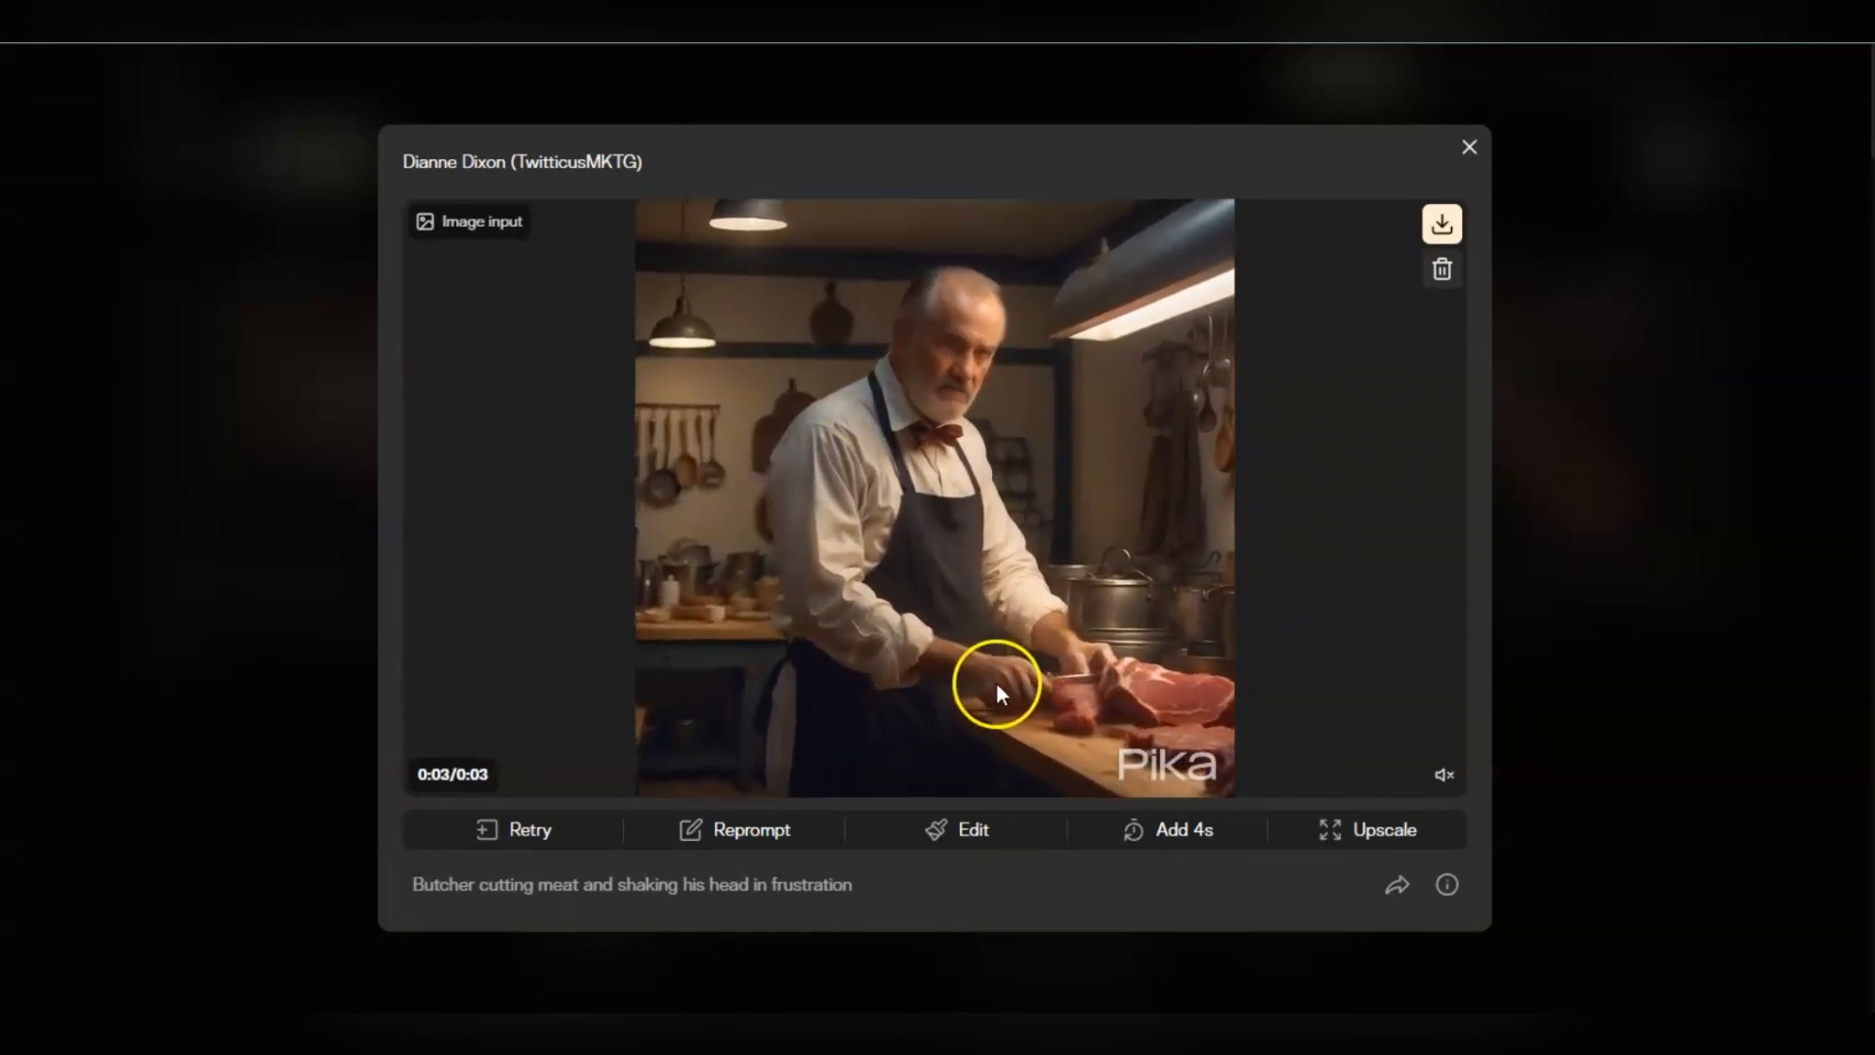
mouse_move(649, 901)
left_click(850, 884)
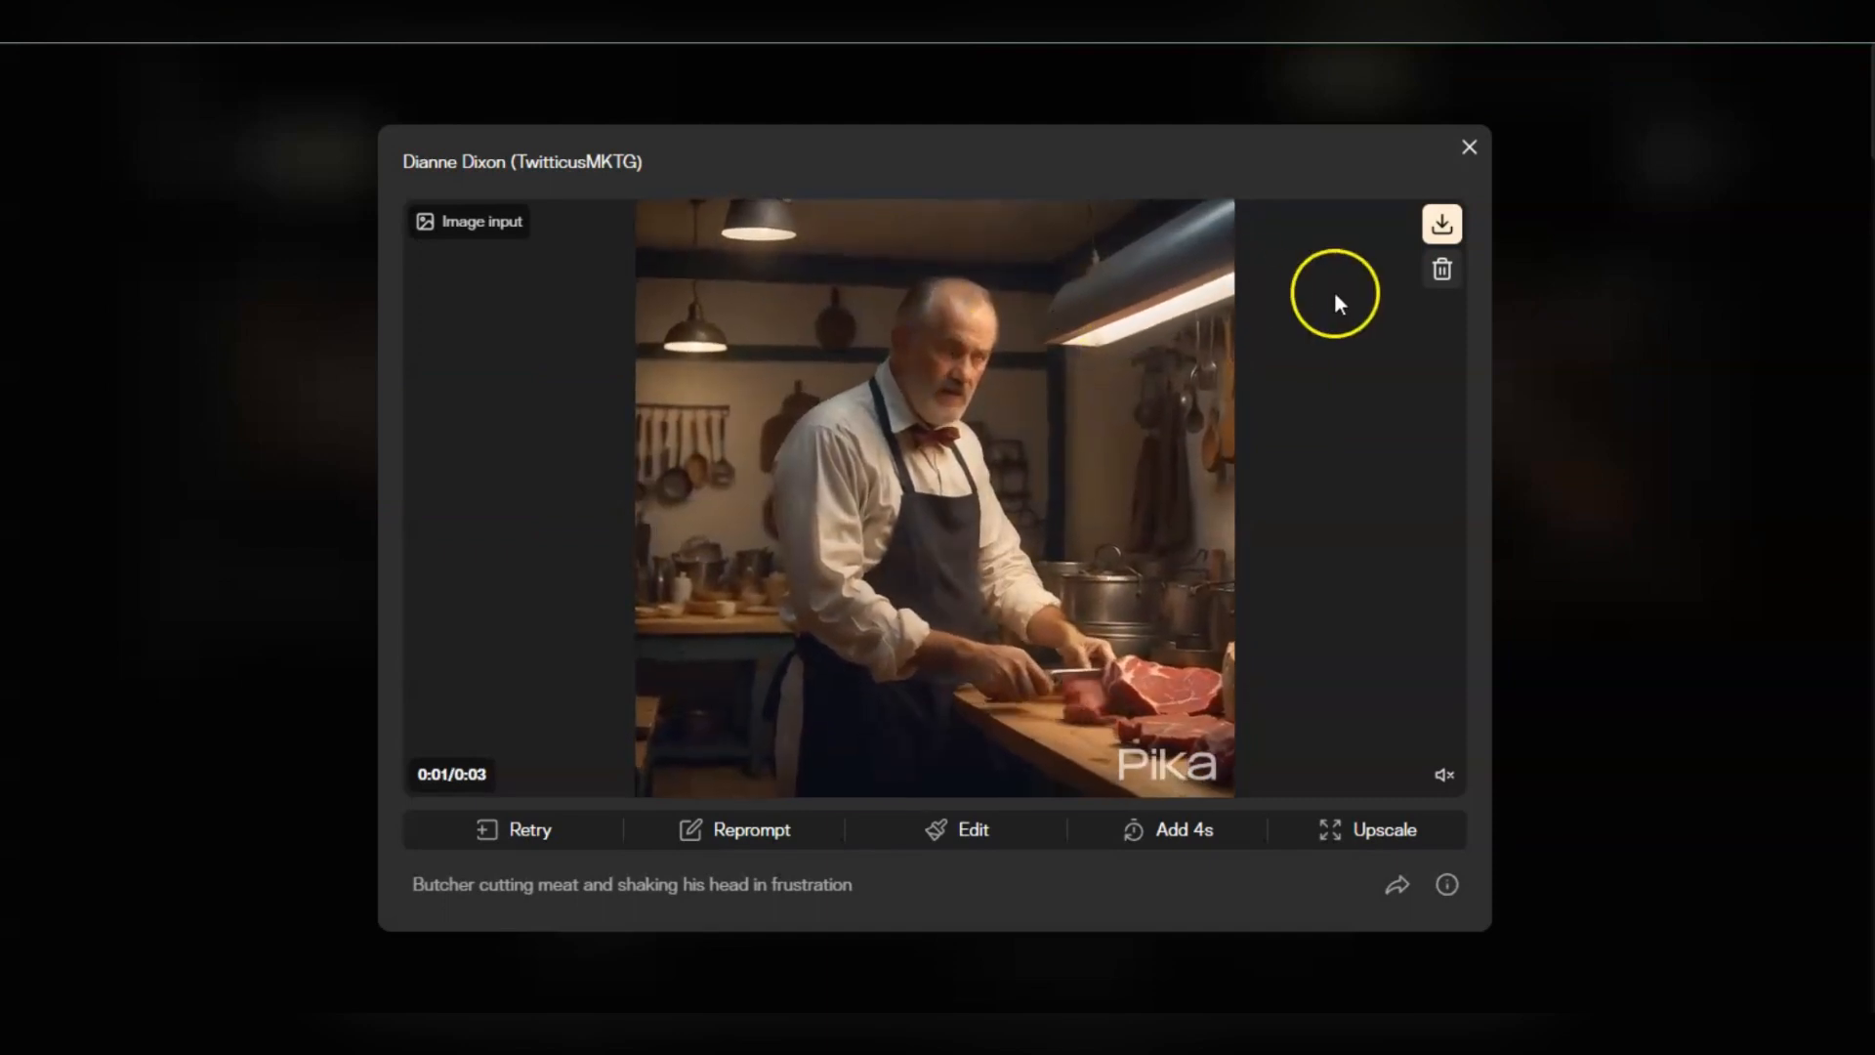
left_click(1441, 224)
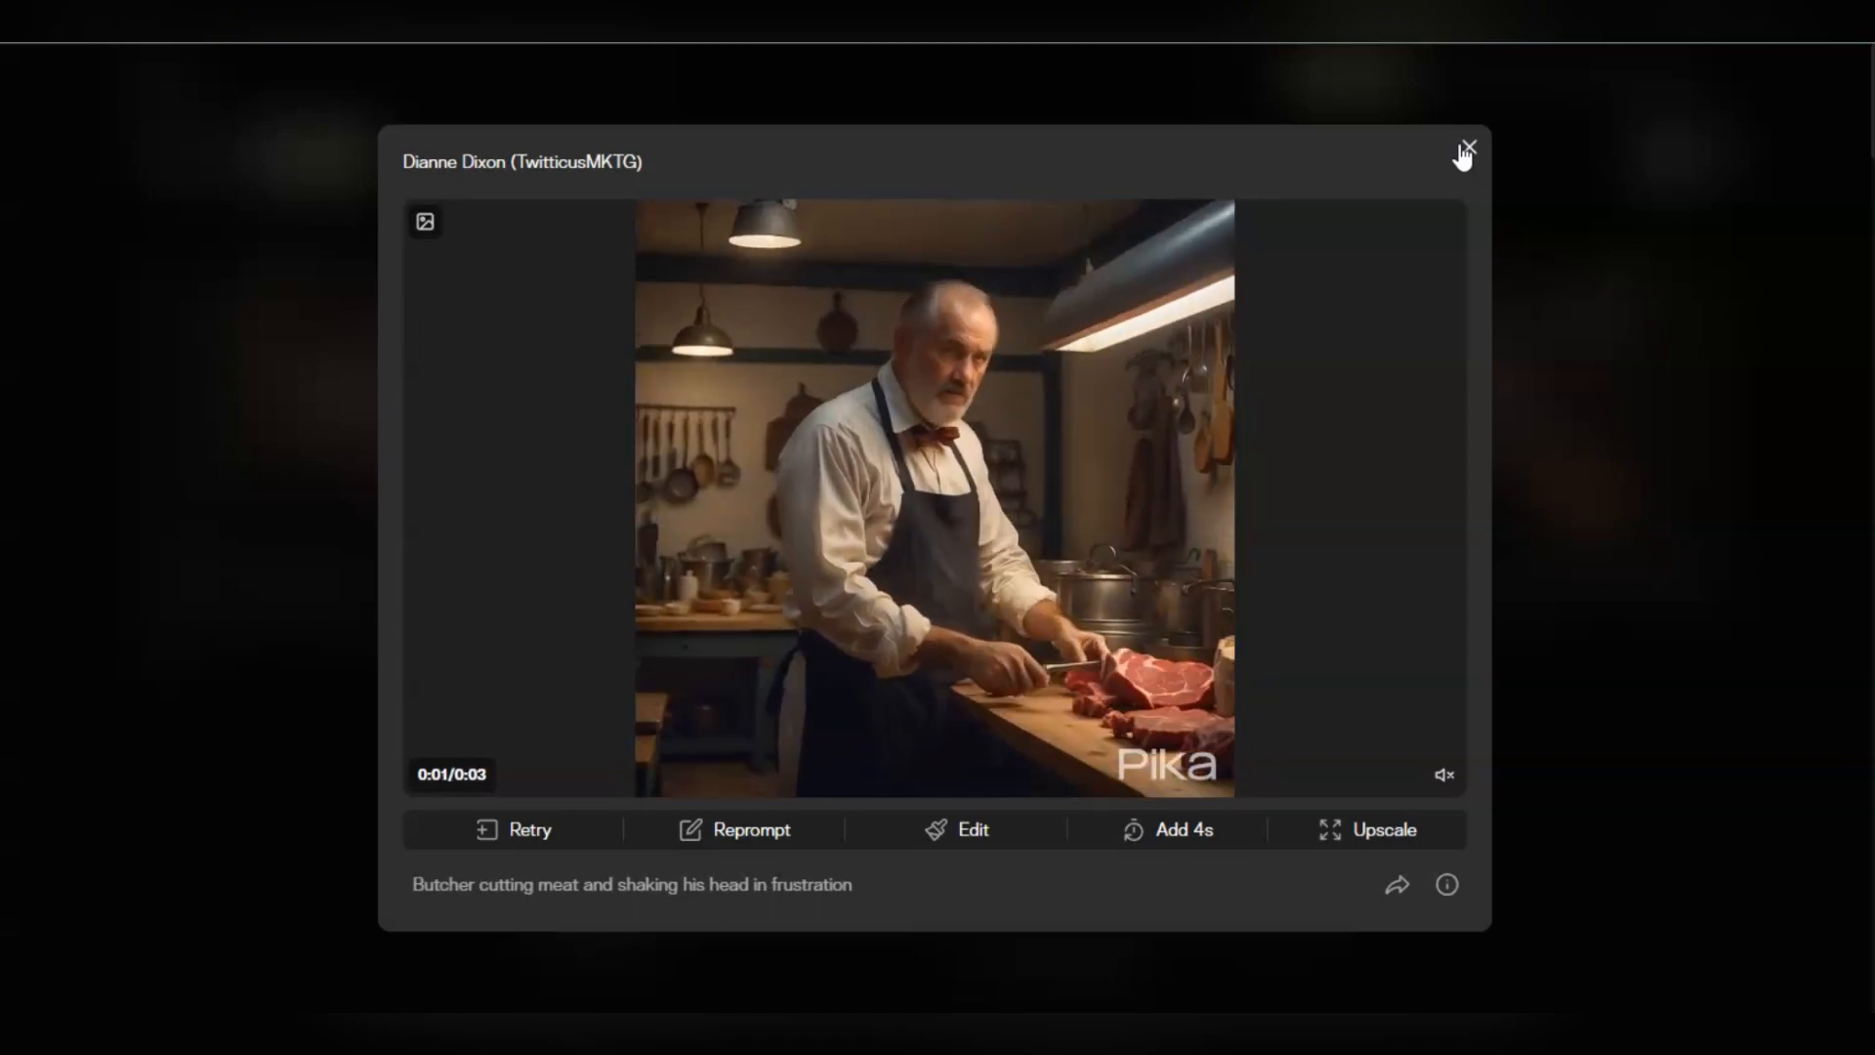
left_click(1465, 149)
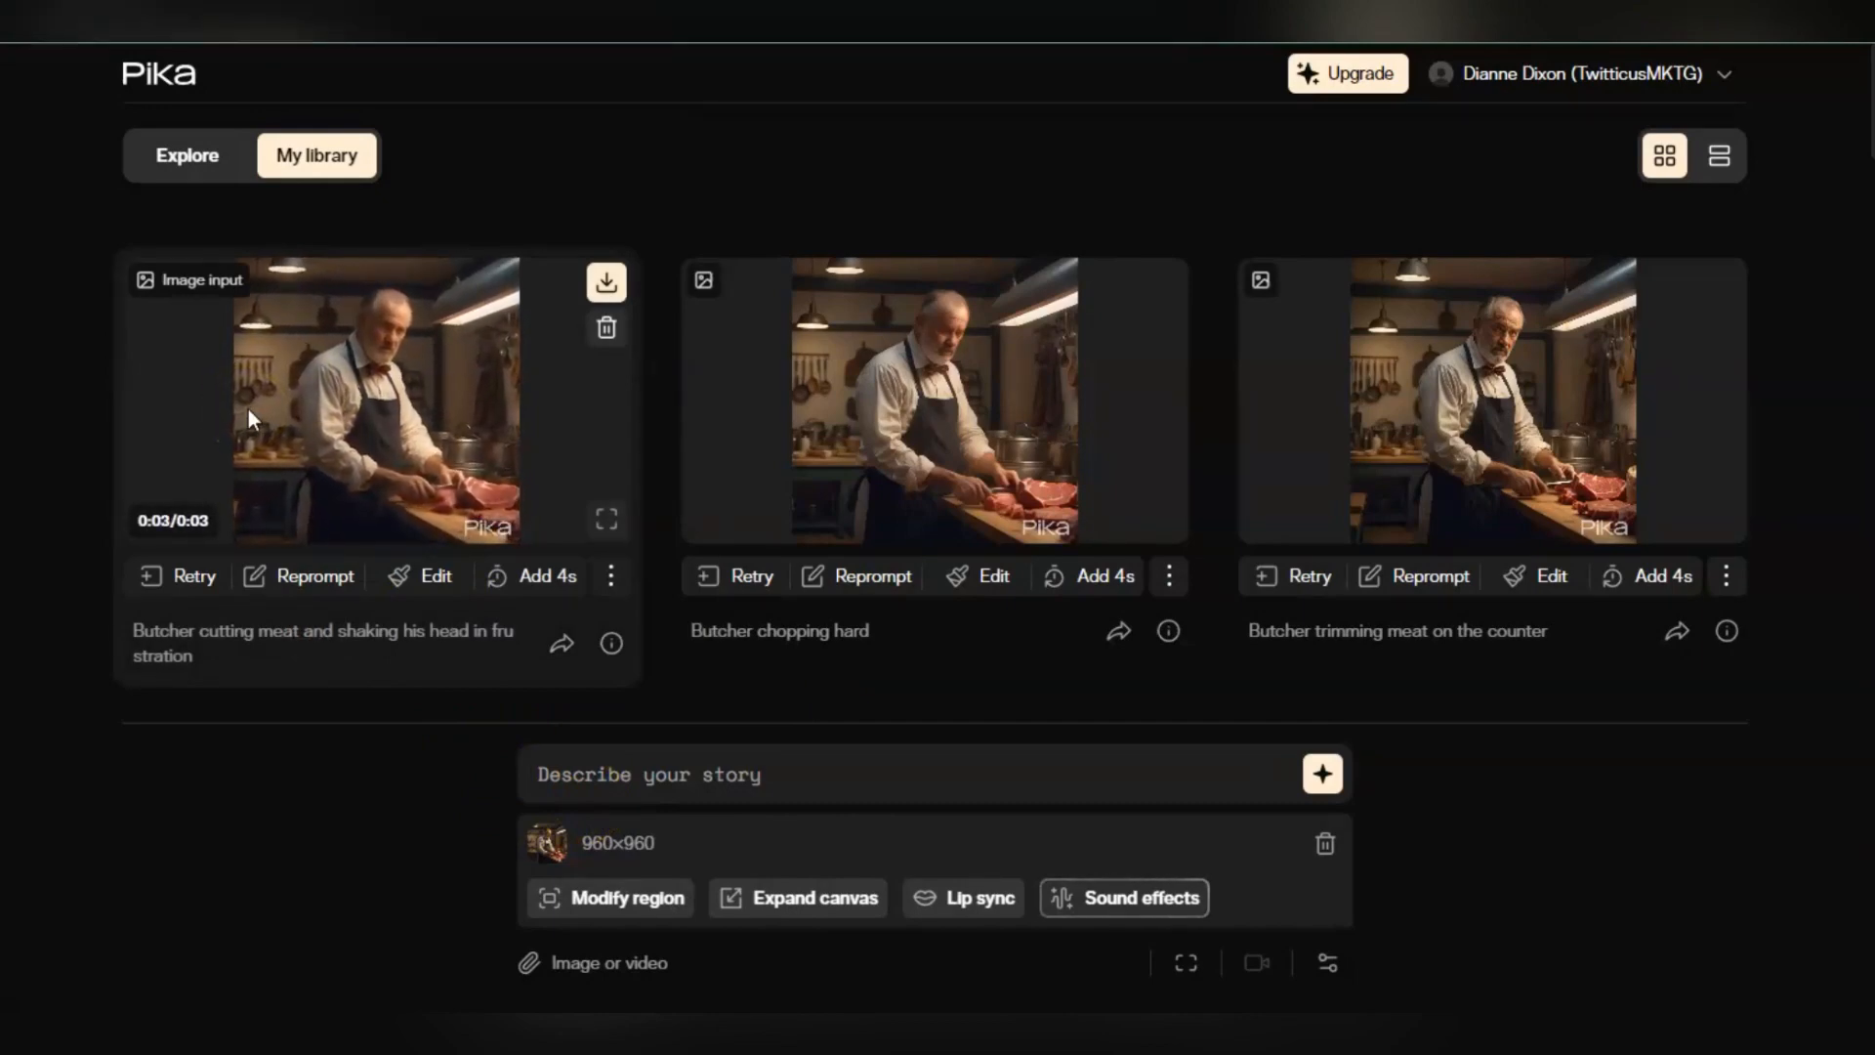
Load the frustrated-butcher clip for editing and open its Lip sync audio settings
left_click(450, 472)
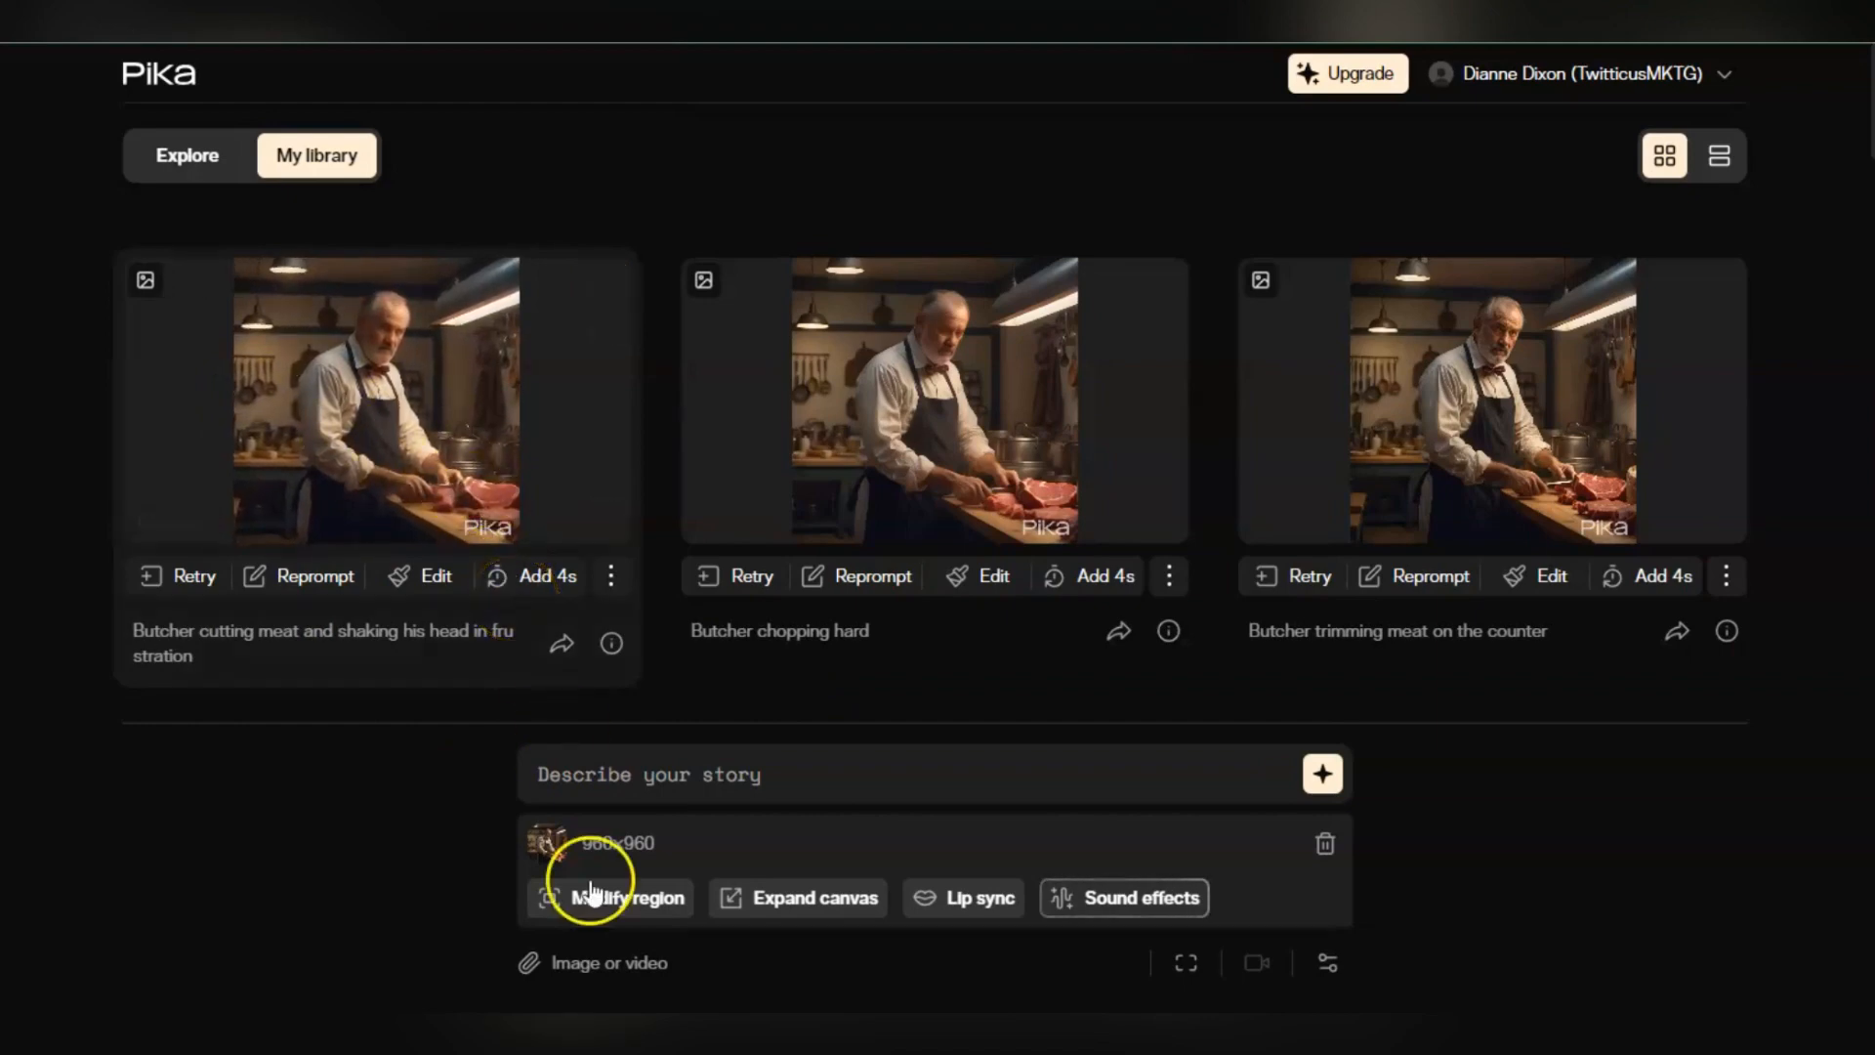
left_click(420, 578)
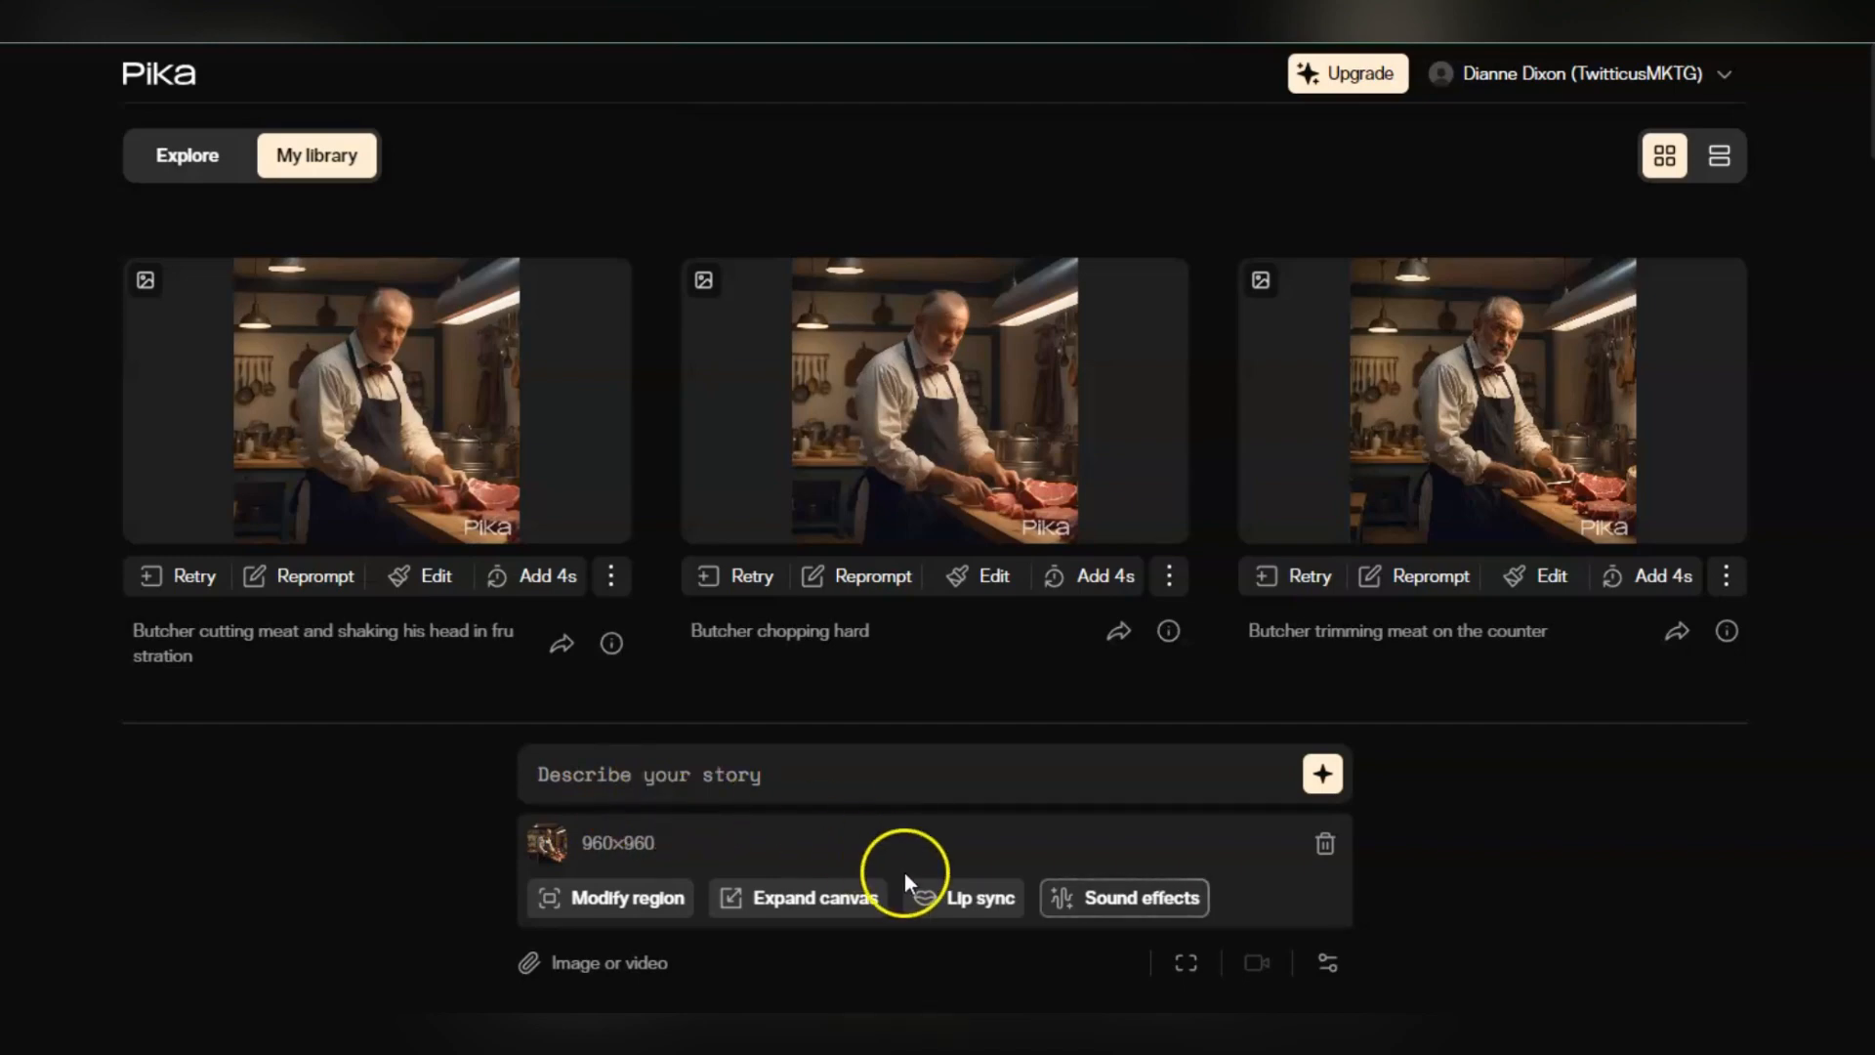
mouse_move(981, 907)
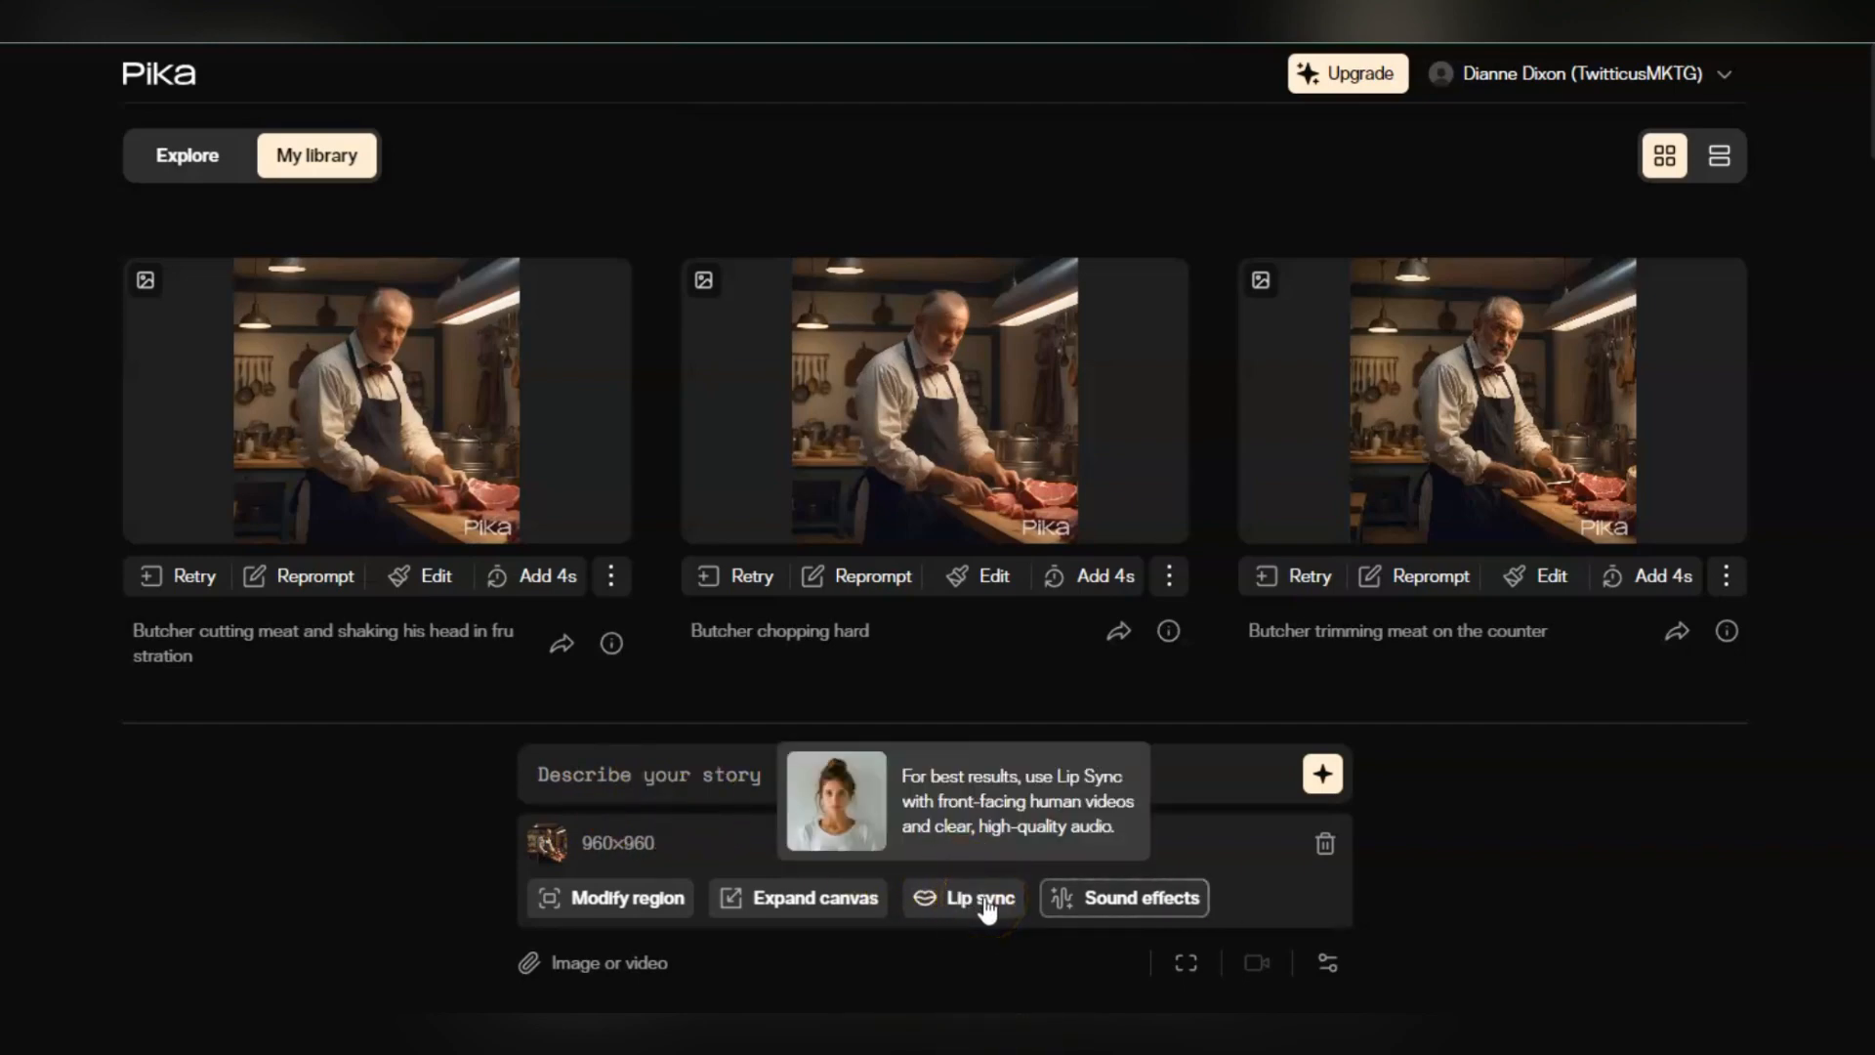
left_click(984, 899)
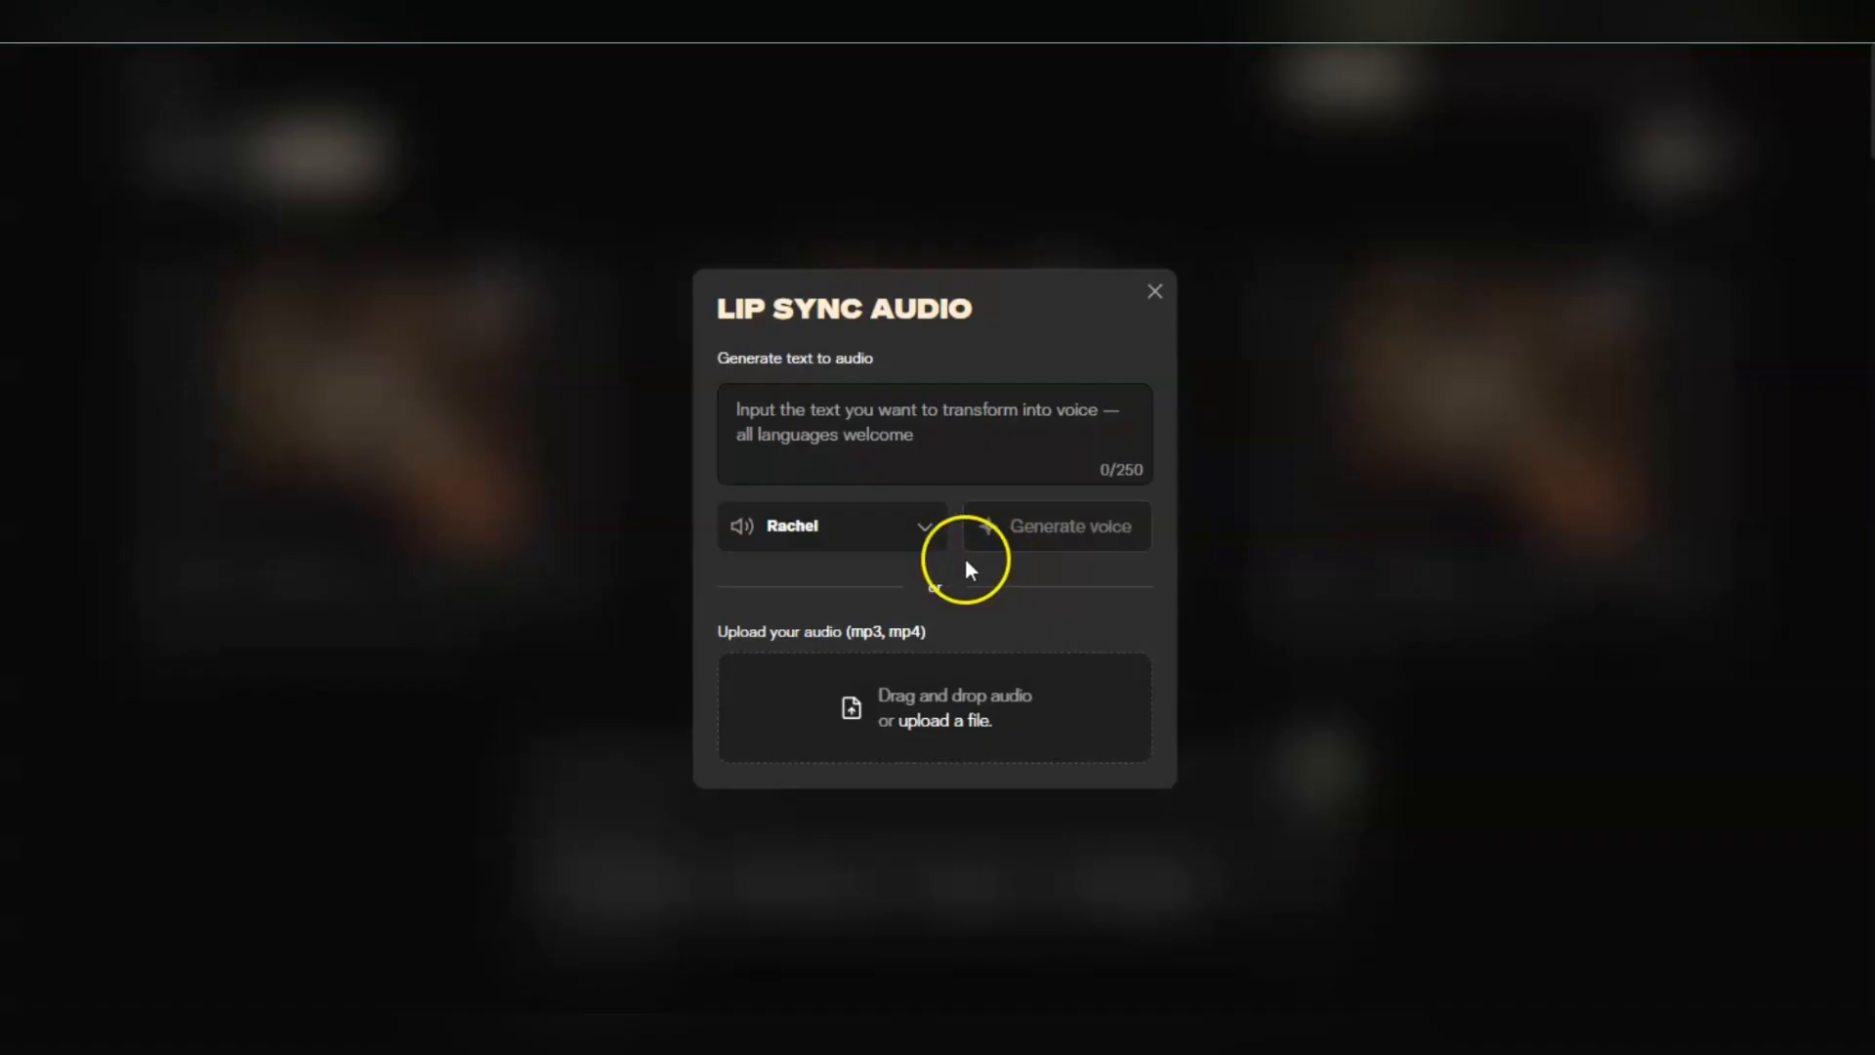
Generate speech with the George voice: the character's name followed by "you disappoint me. I wish you would THINK before you act!"
left_click(928, 531)
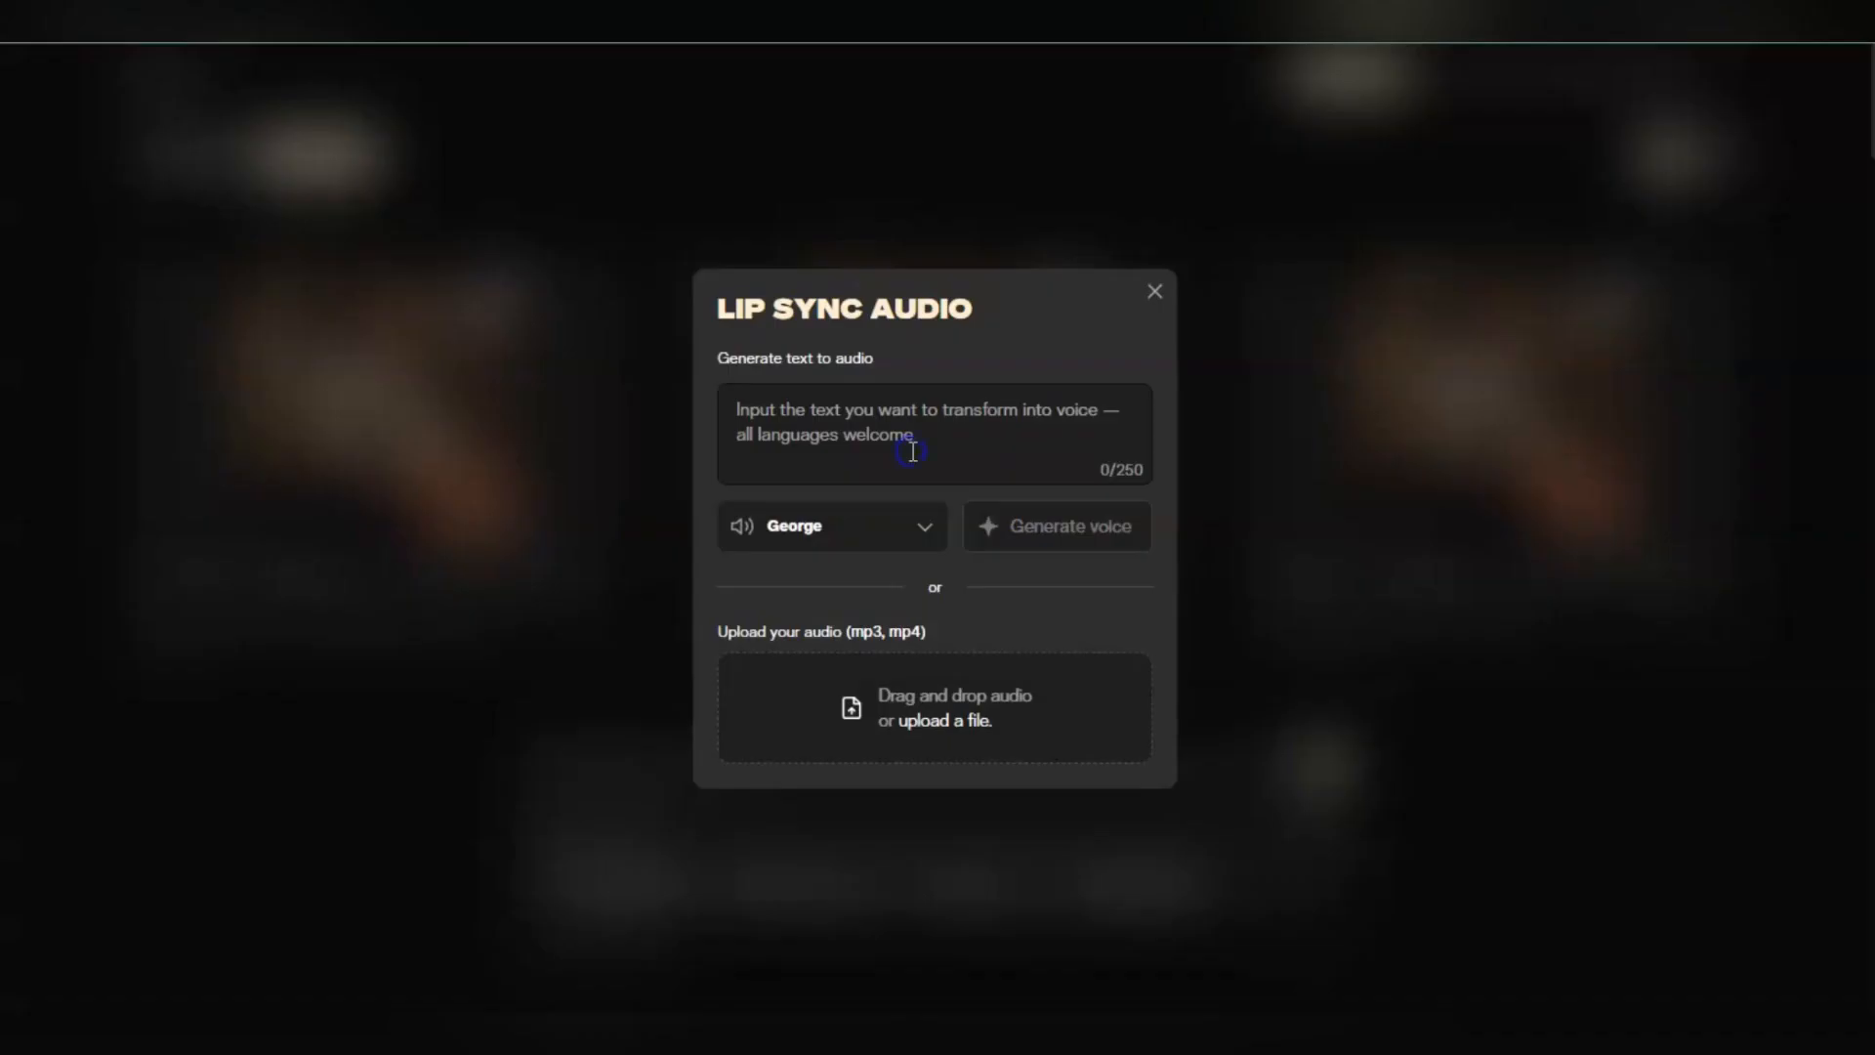
left_click(912, 451)
type("Graham, you disappoint me")
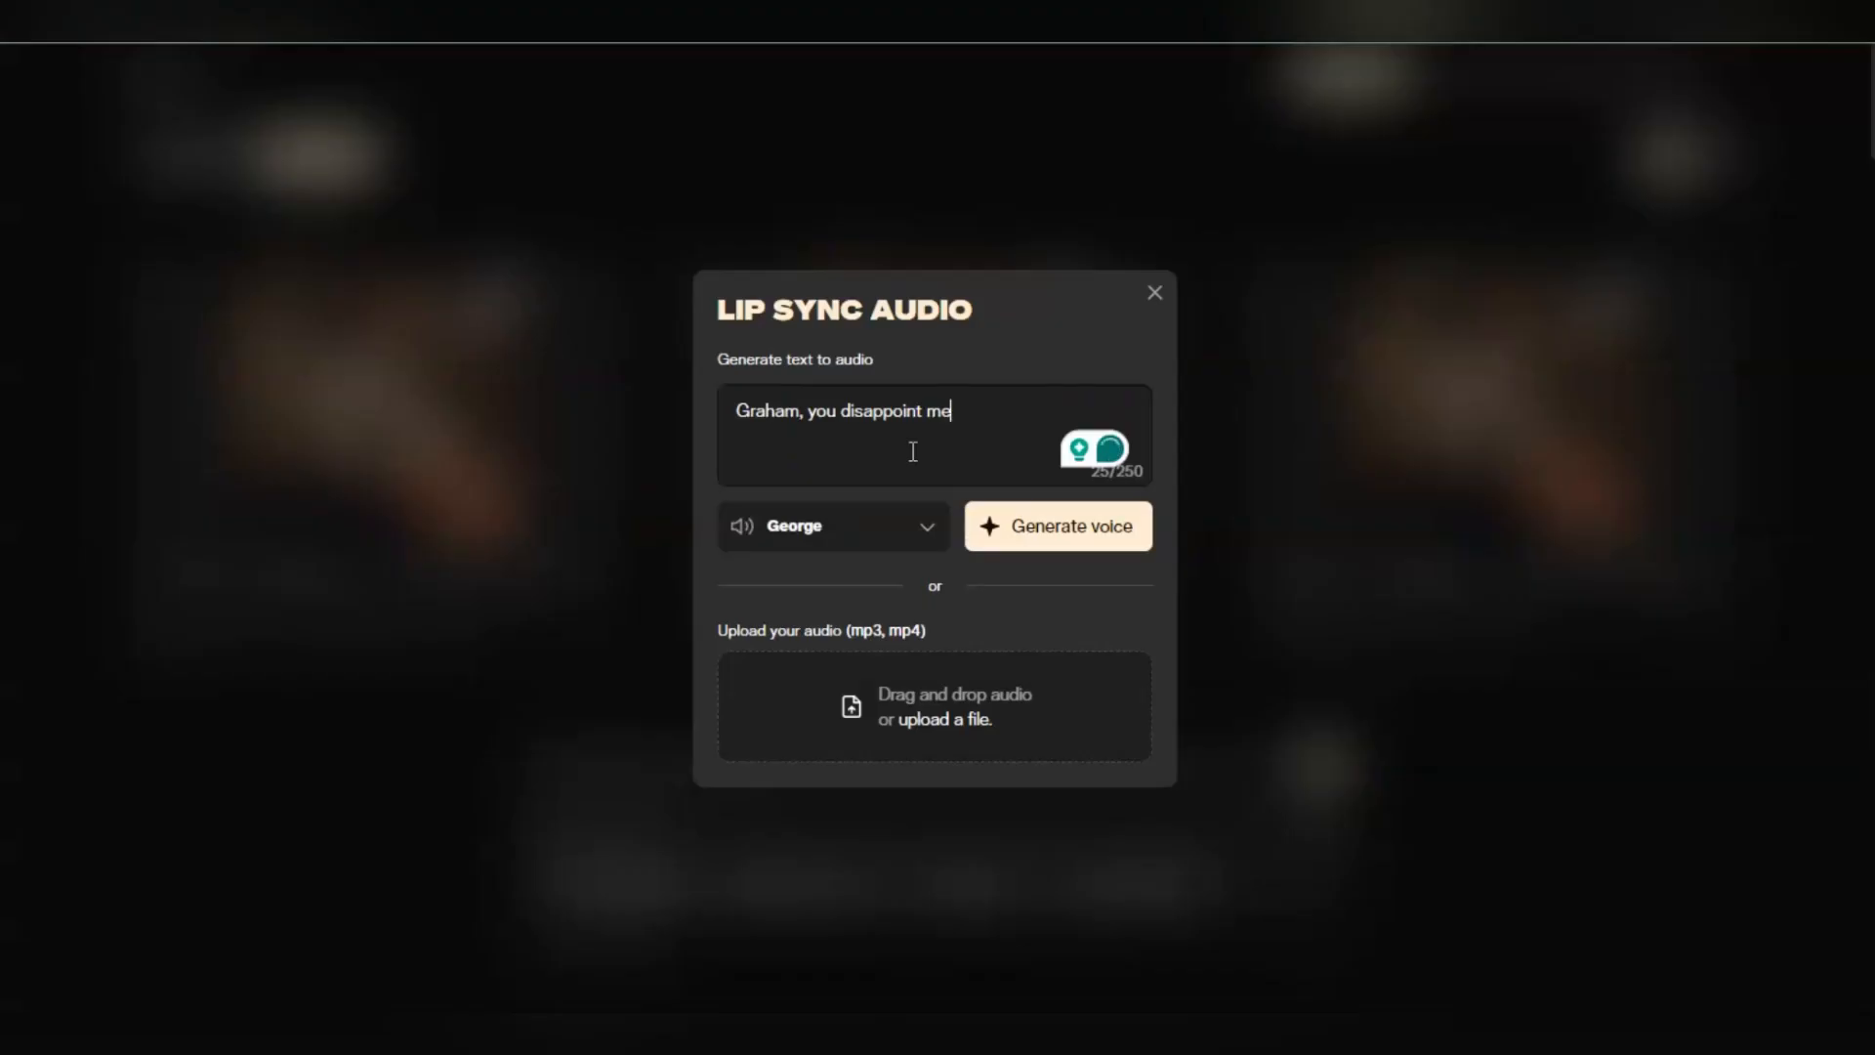
type(". I wish you would THINK befo")
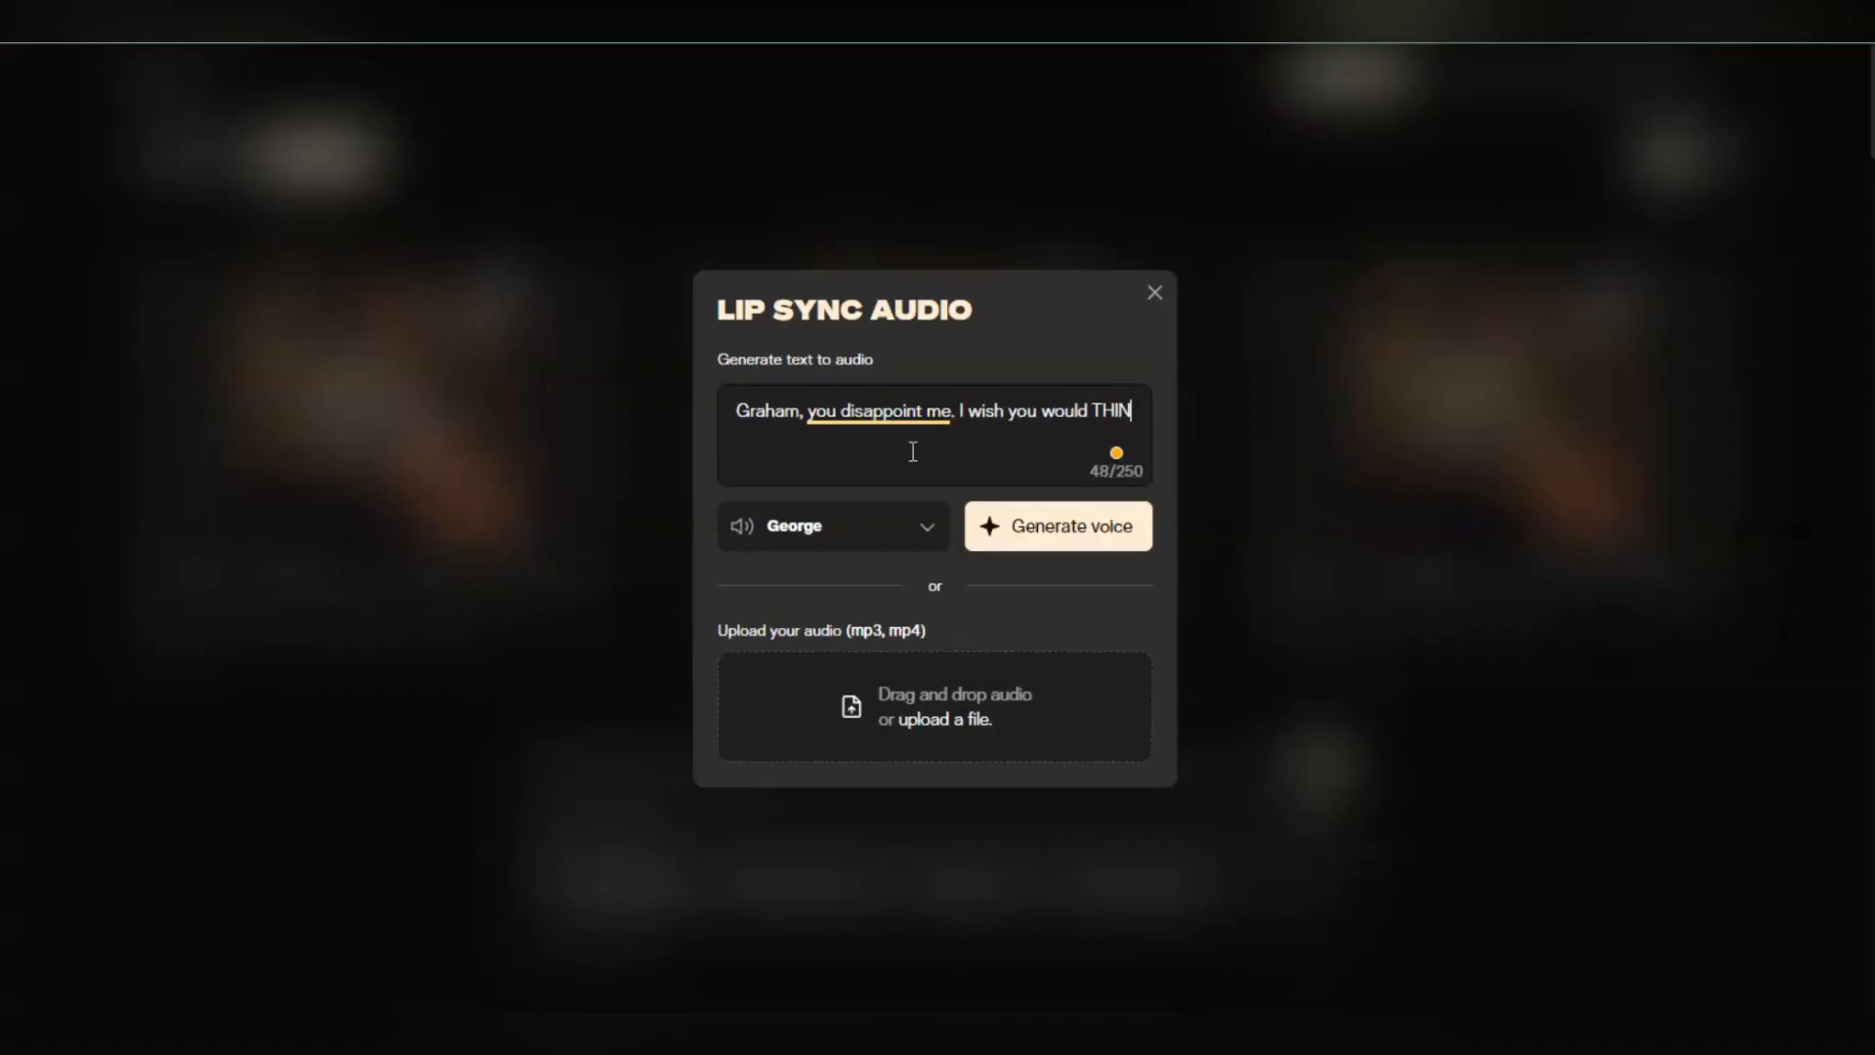
type("re you act!")
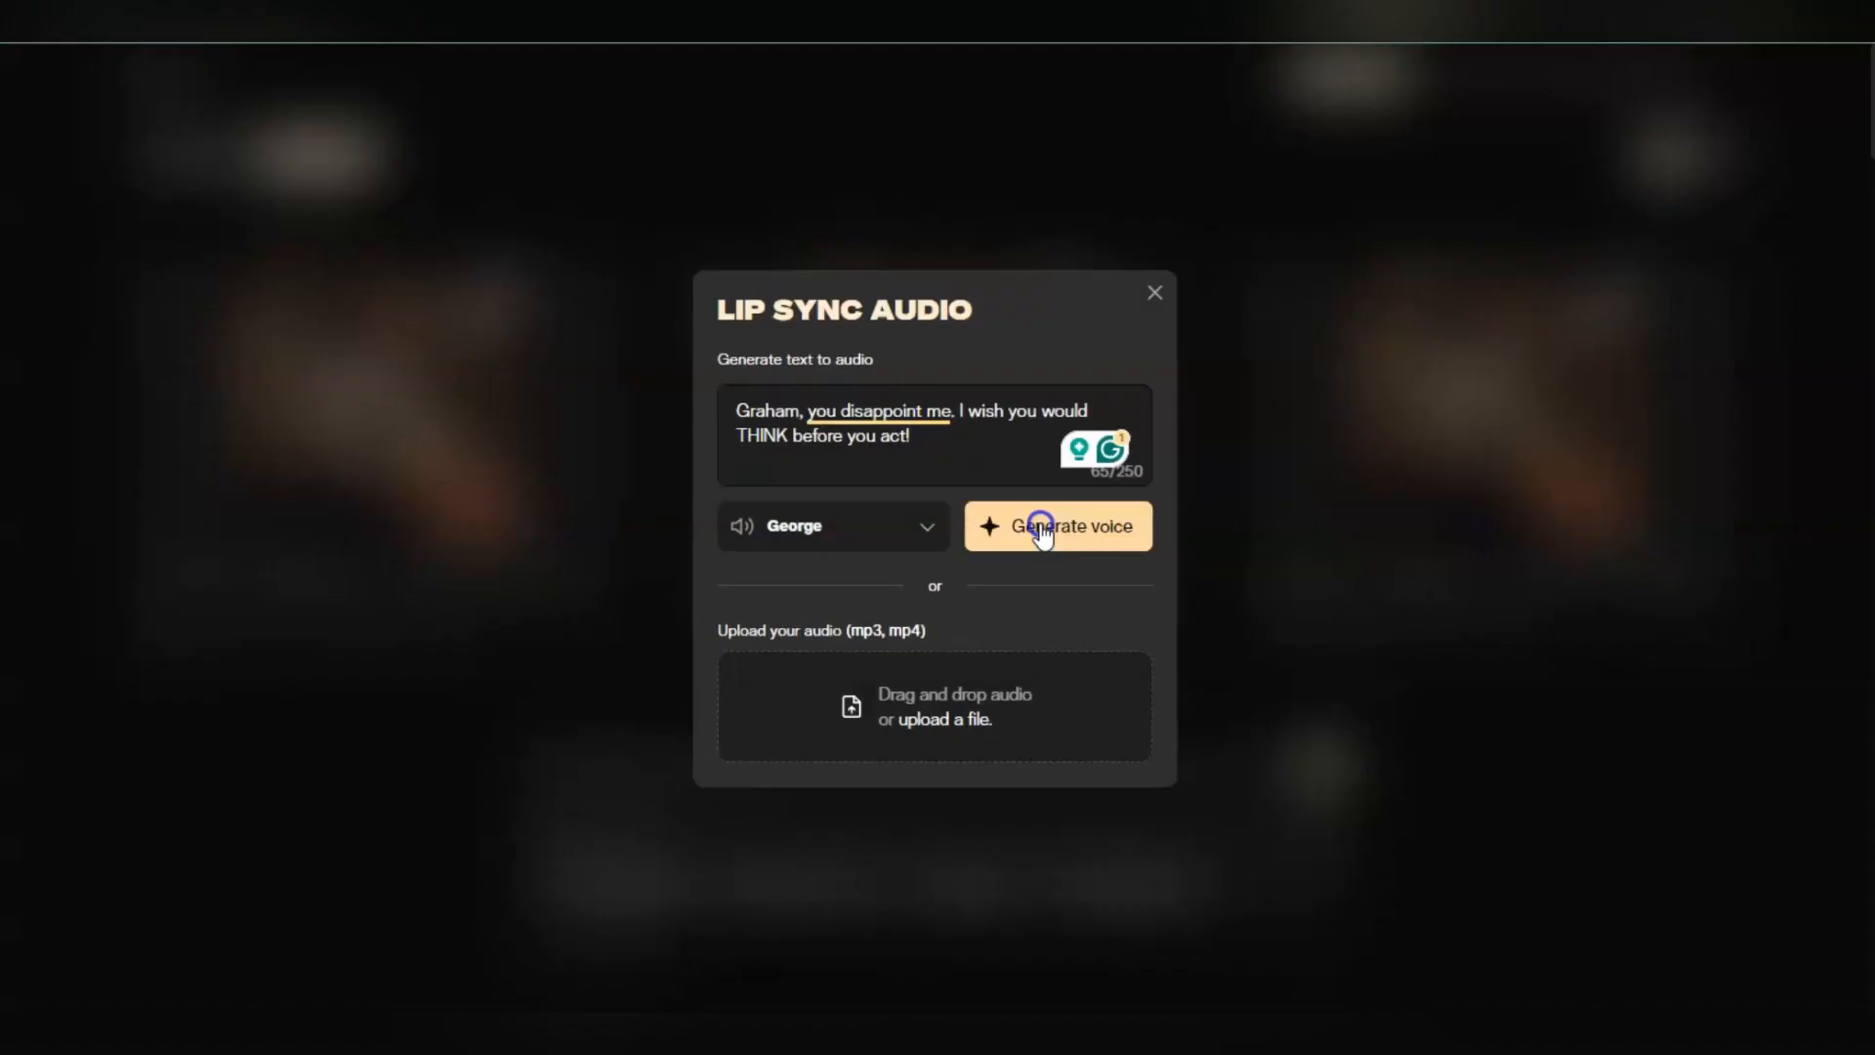
left_click(1043, 533)
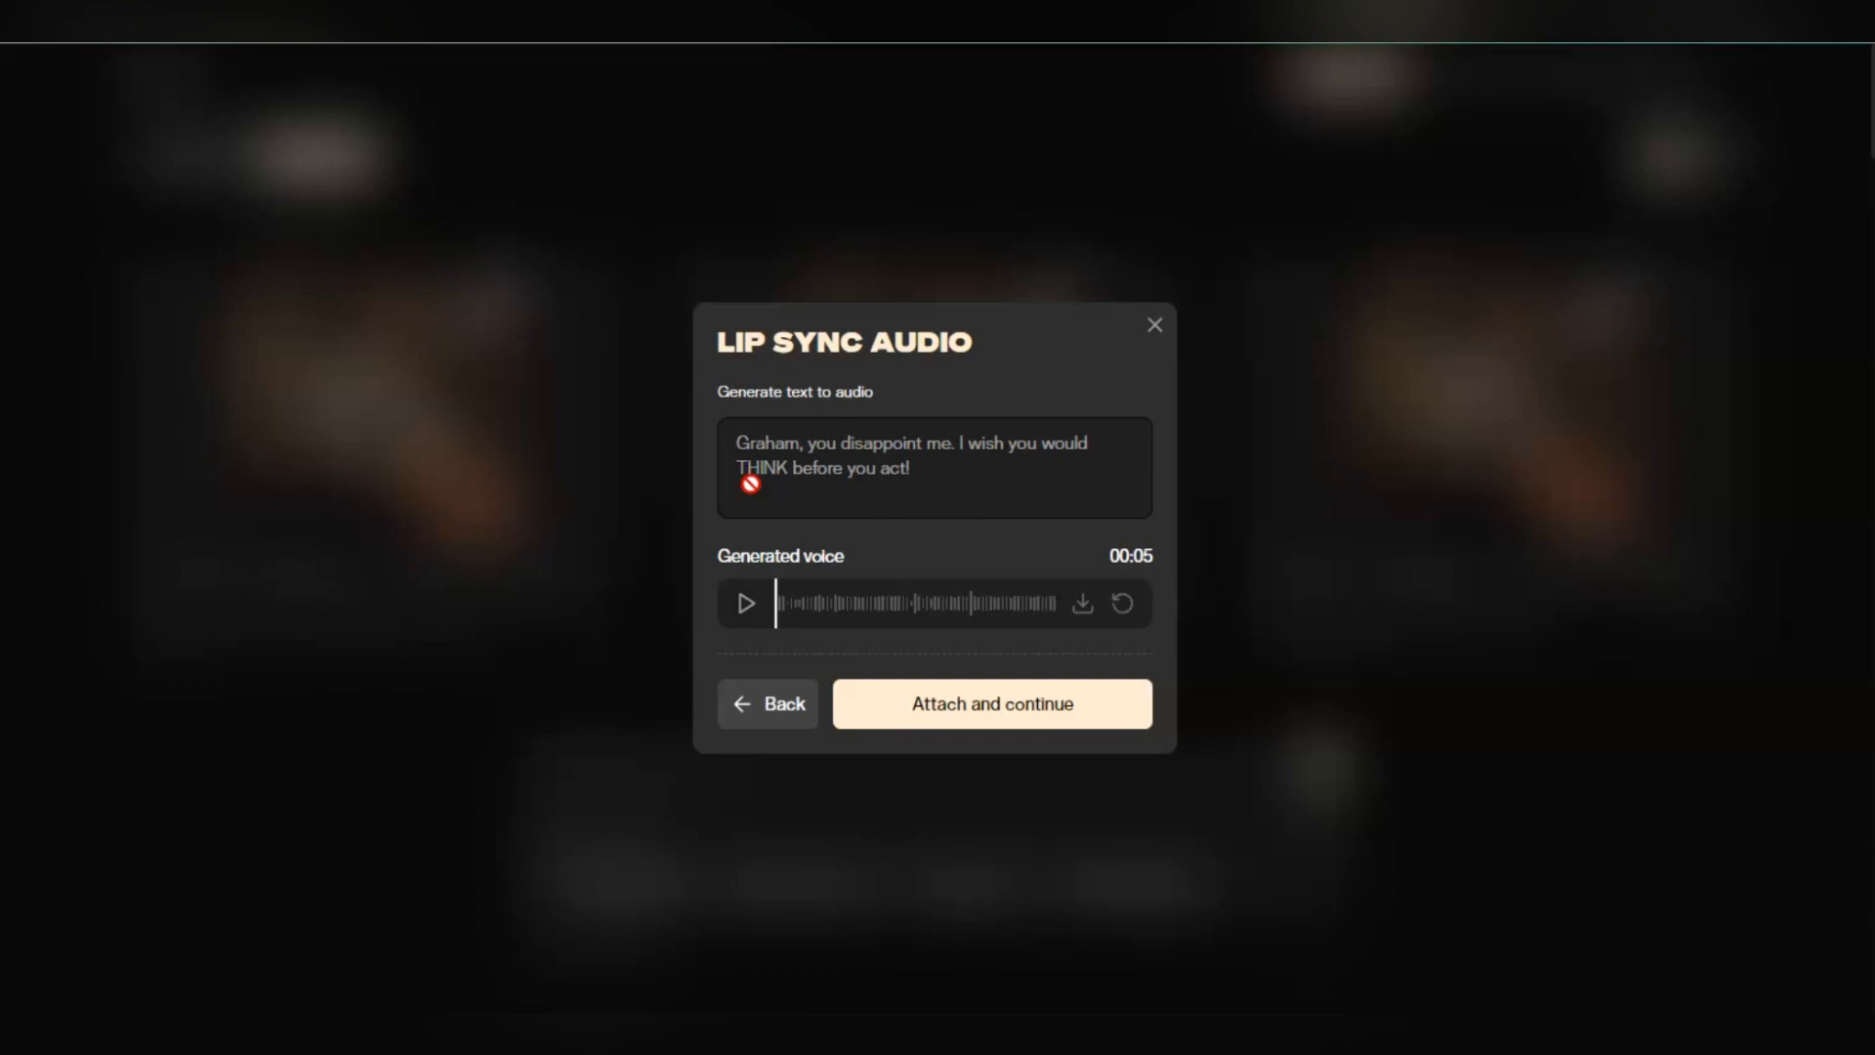
Attach the generated voice to the butcher clip and generate the lip-synced video
left_click(846, 713)
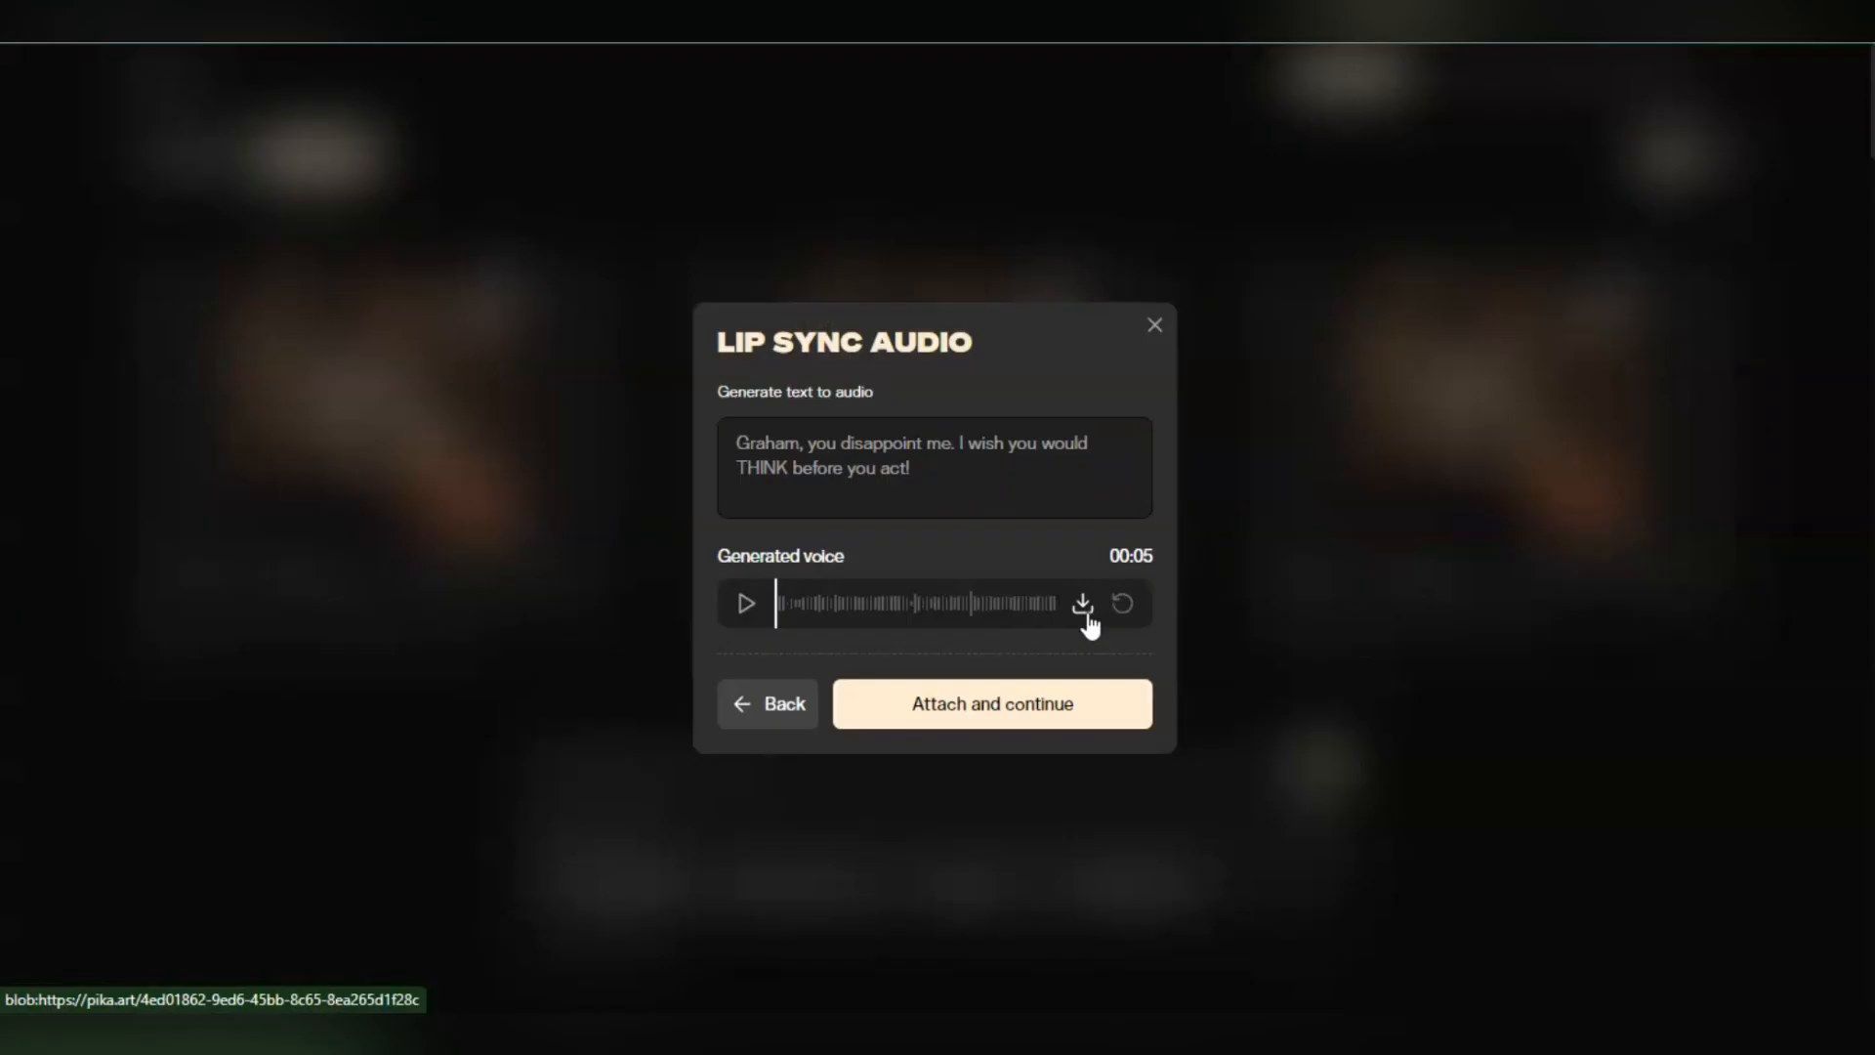
left_click(1016, 716)
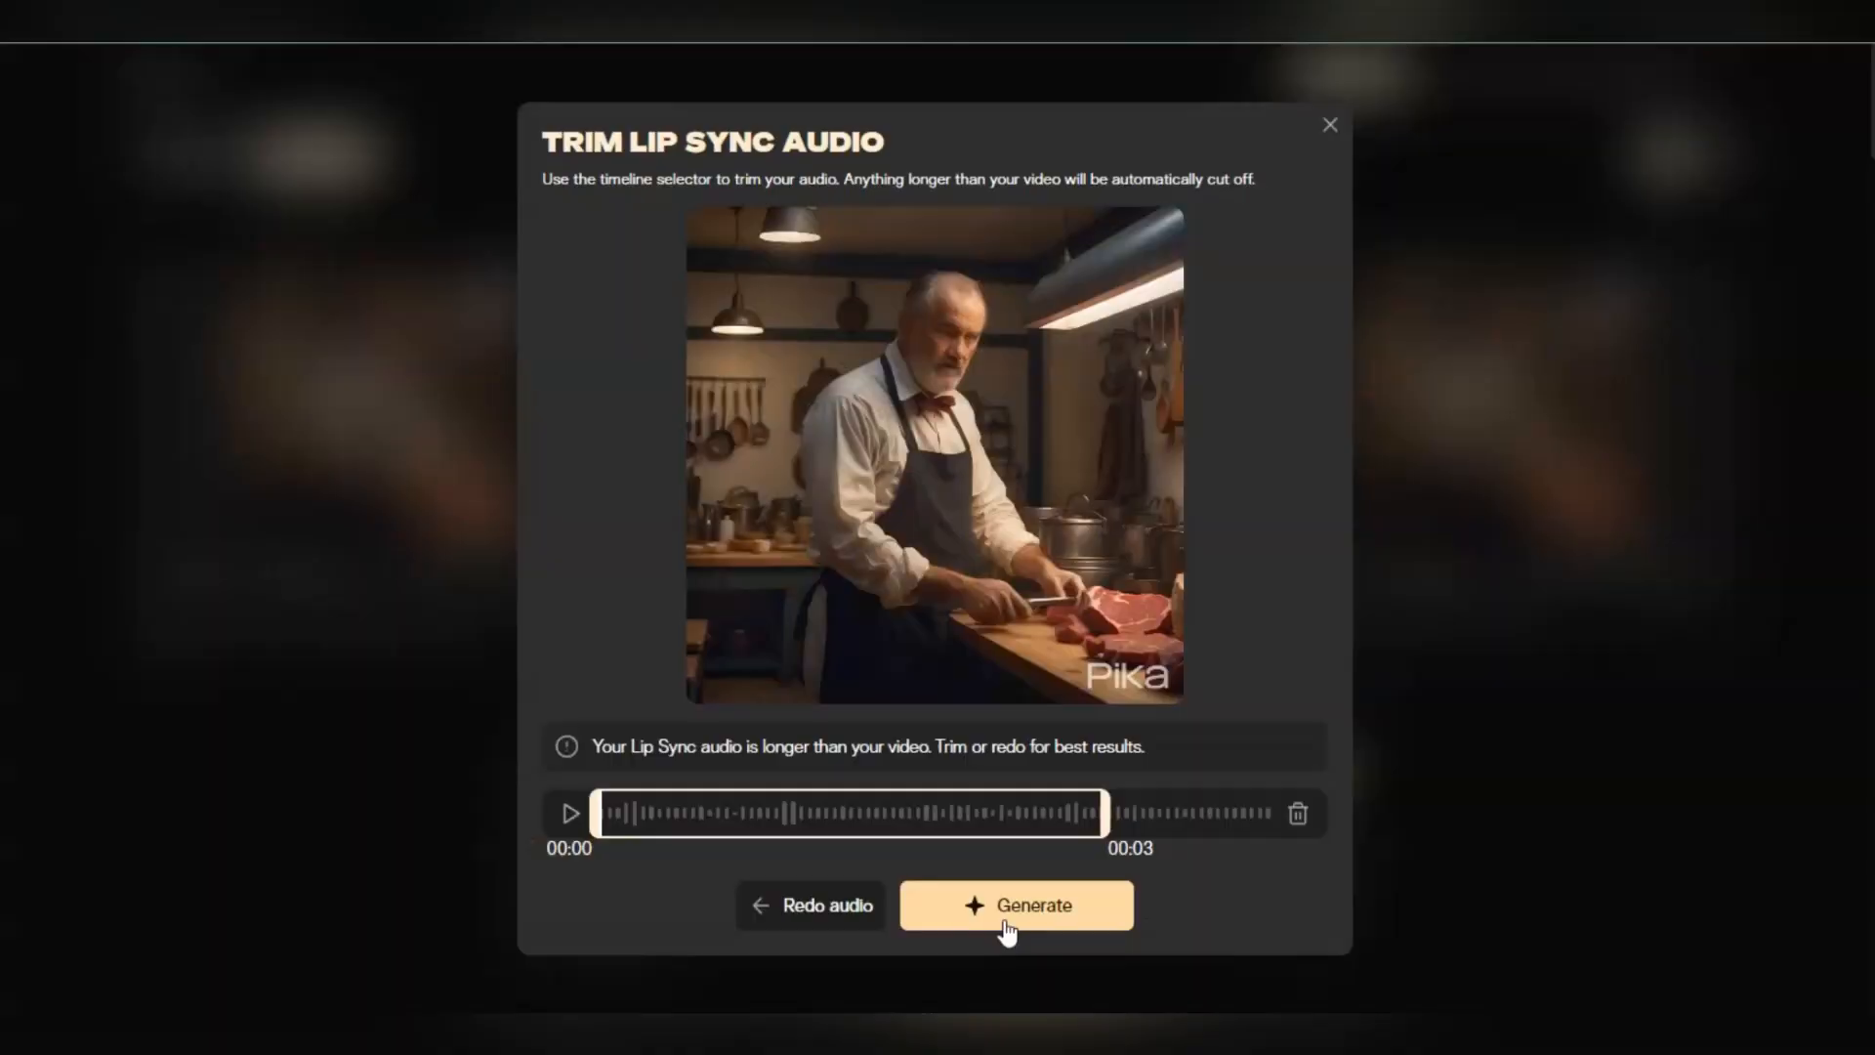
left_click(1007, 923)
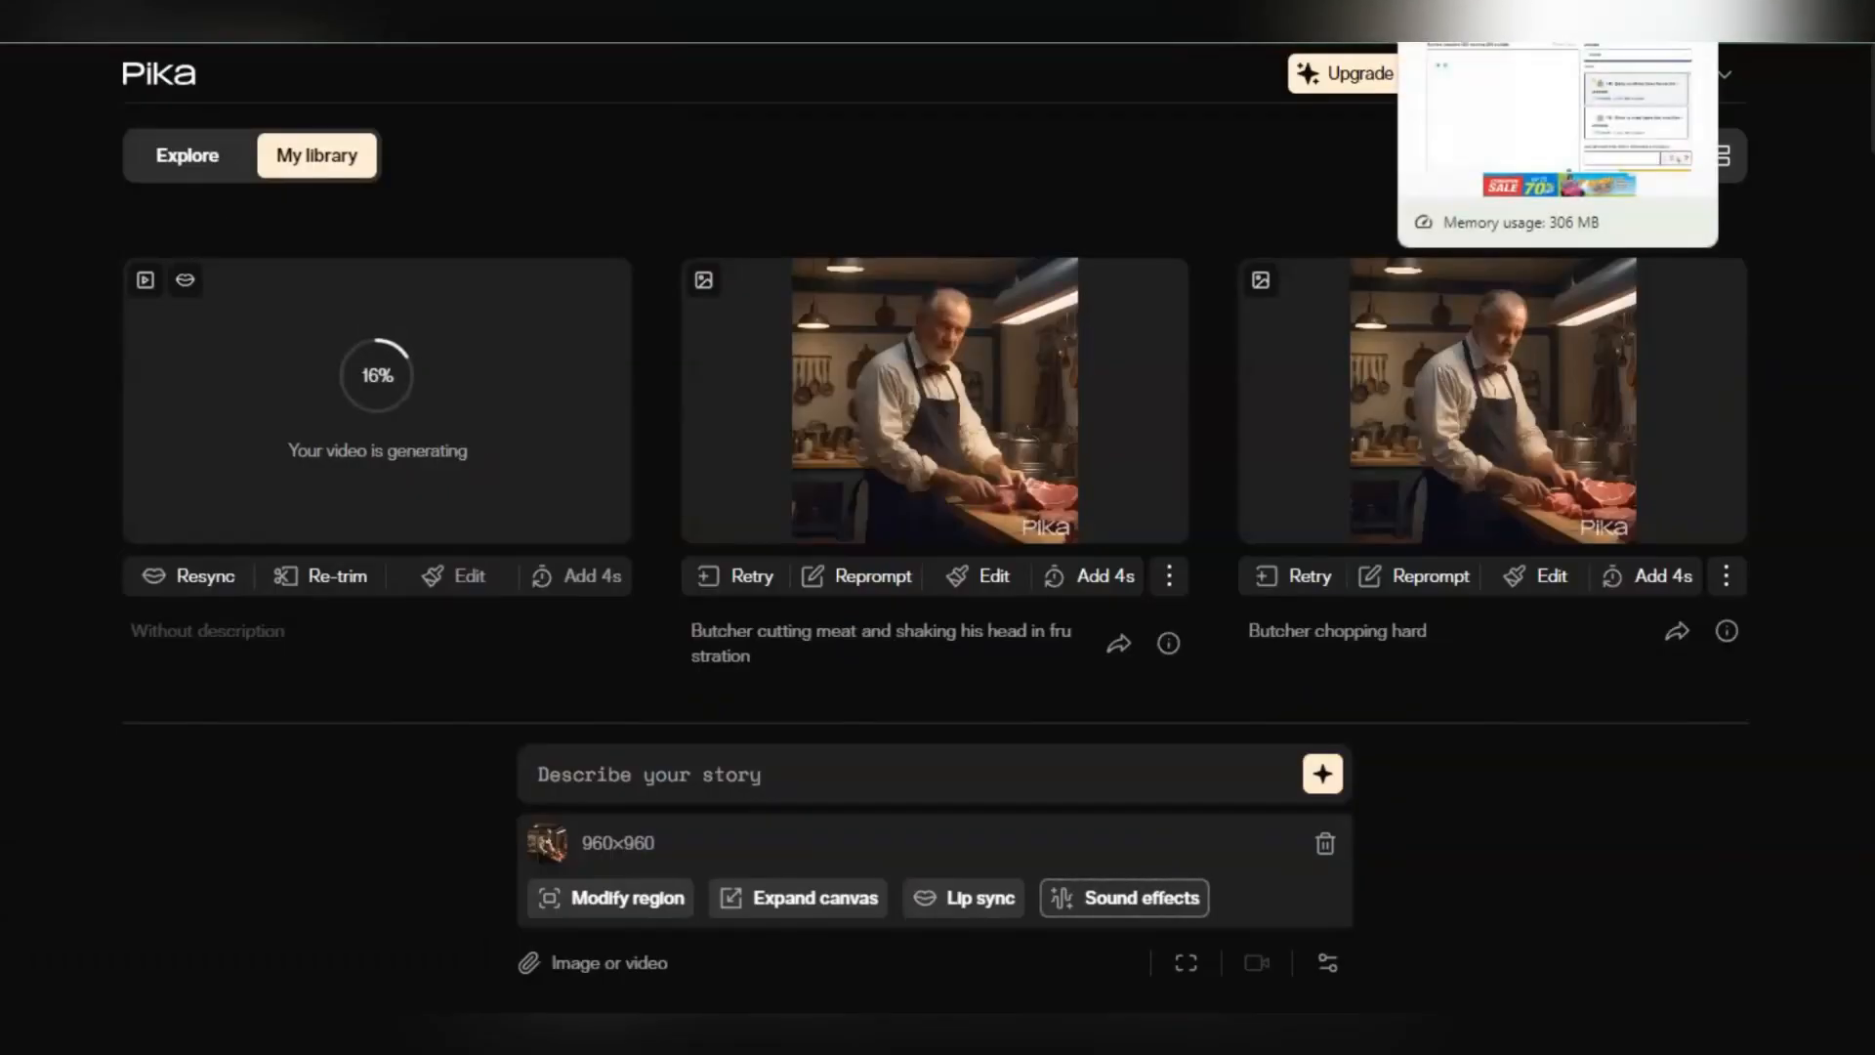
Switch to TTSMaker, dismiss the advertisement and select the English voice "2405 - David" (United Kingdom Male Voice)
left_click(1475, 20)
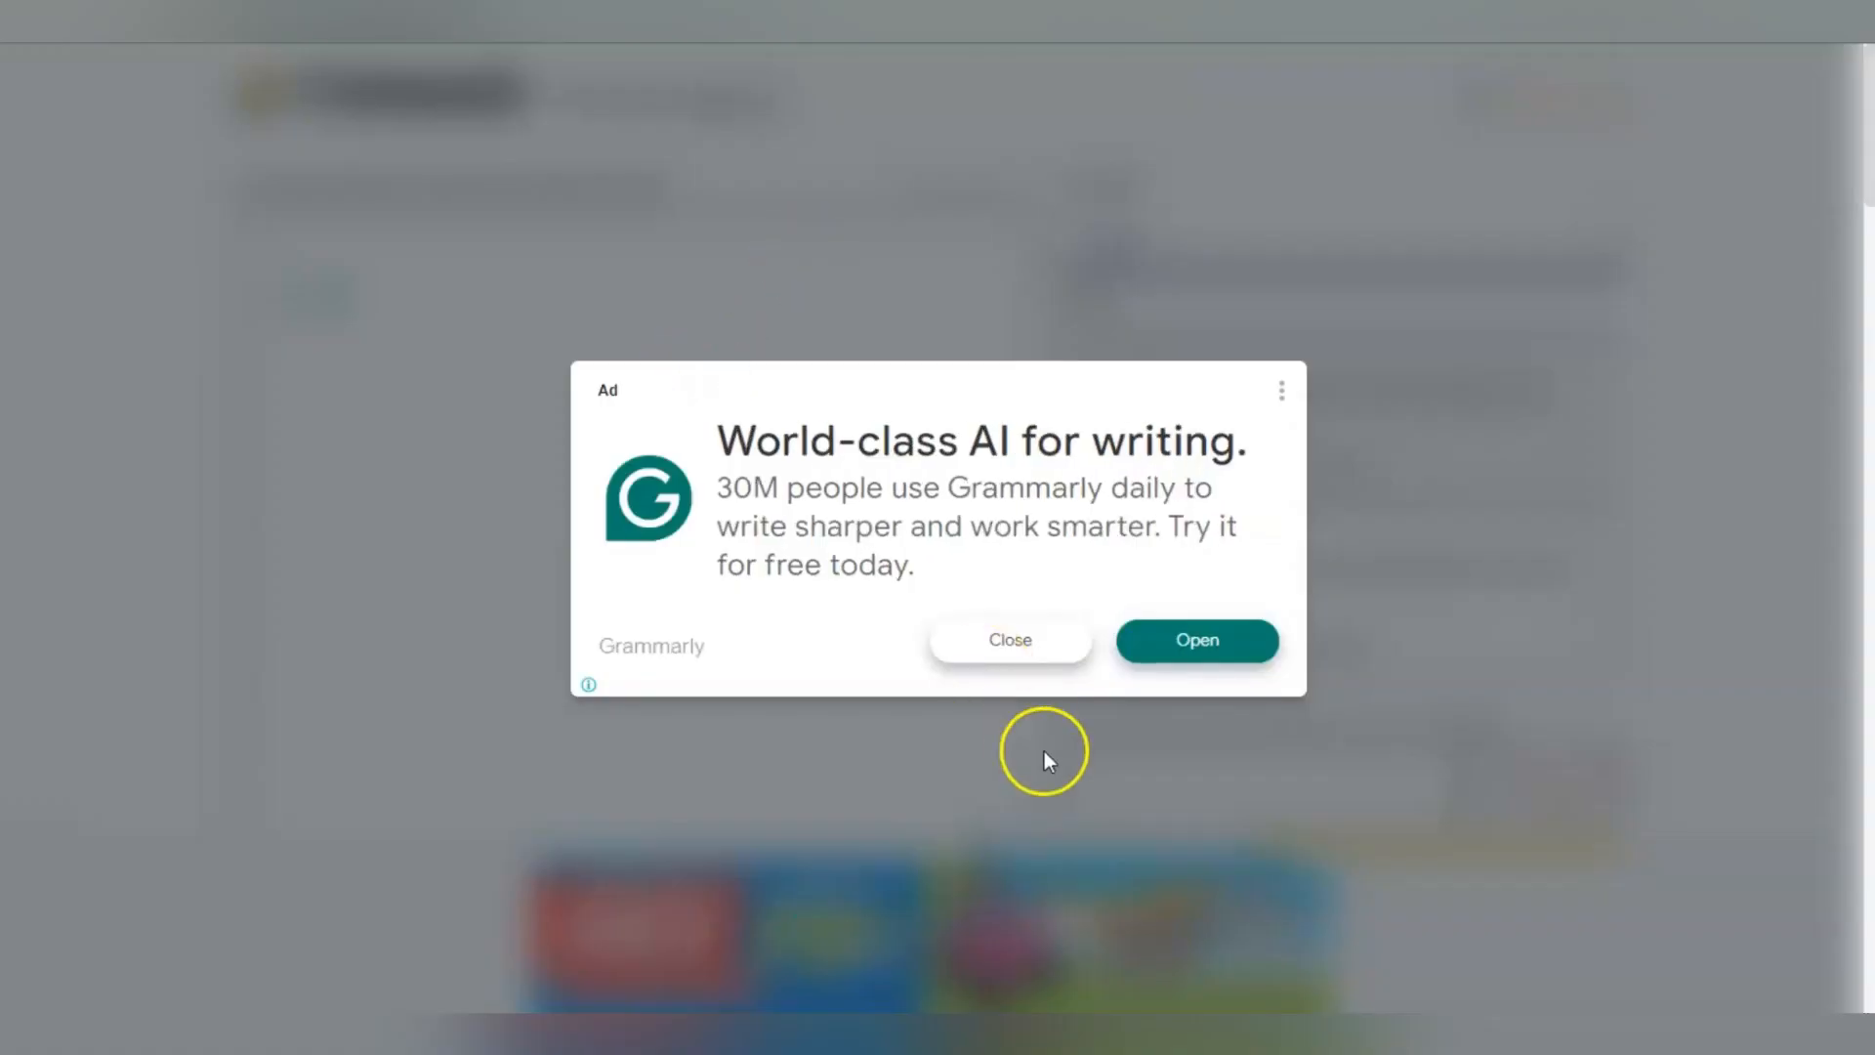
left_click(1045, 752)
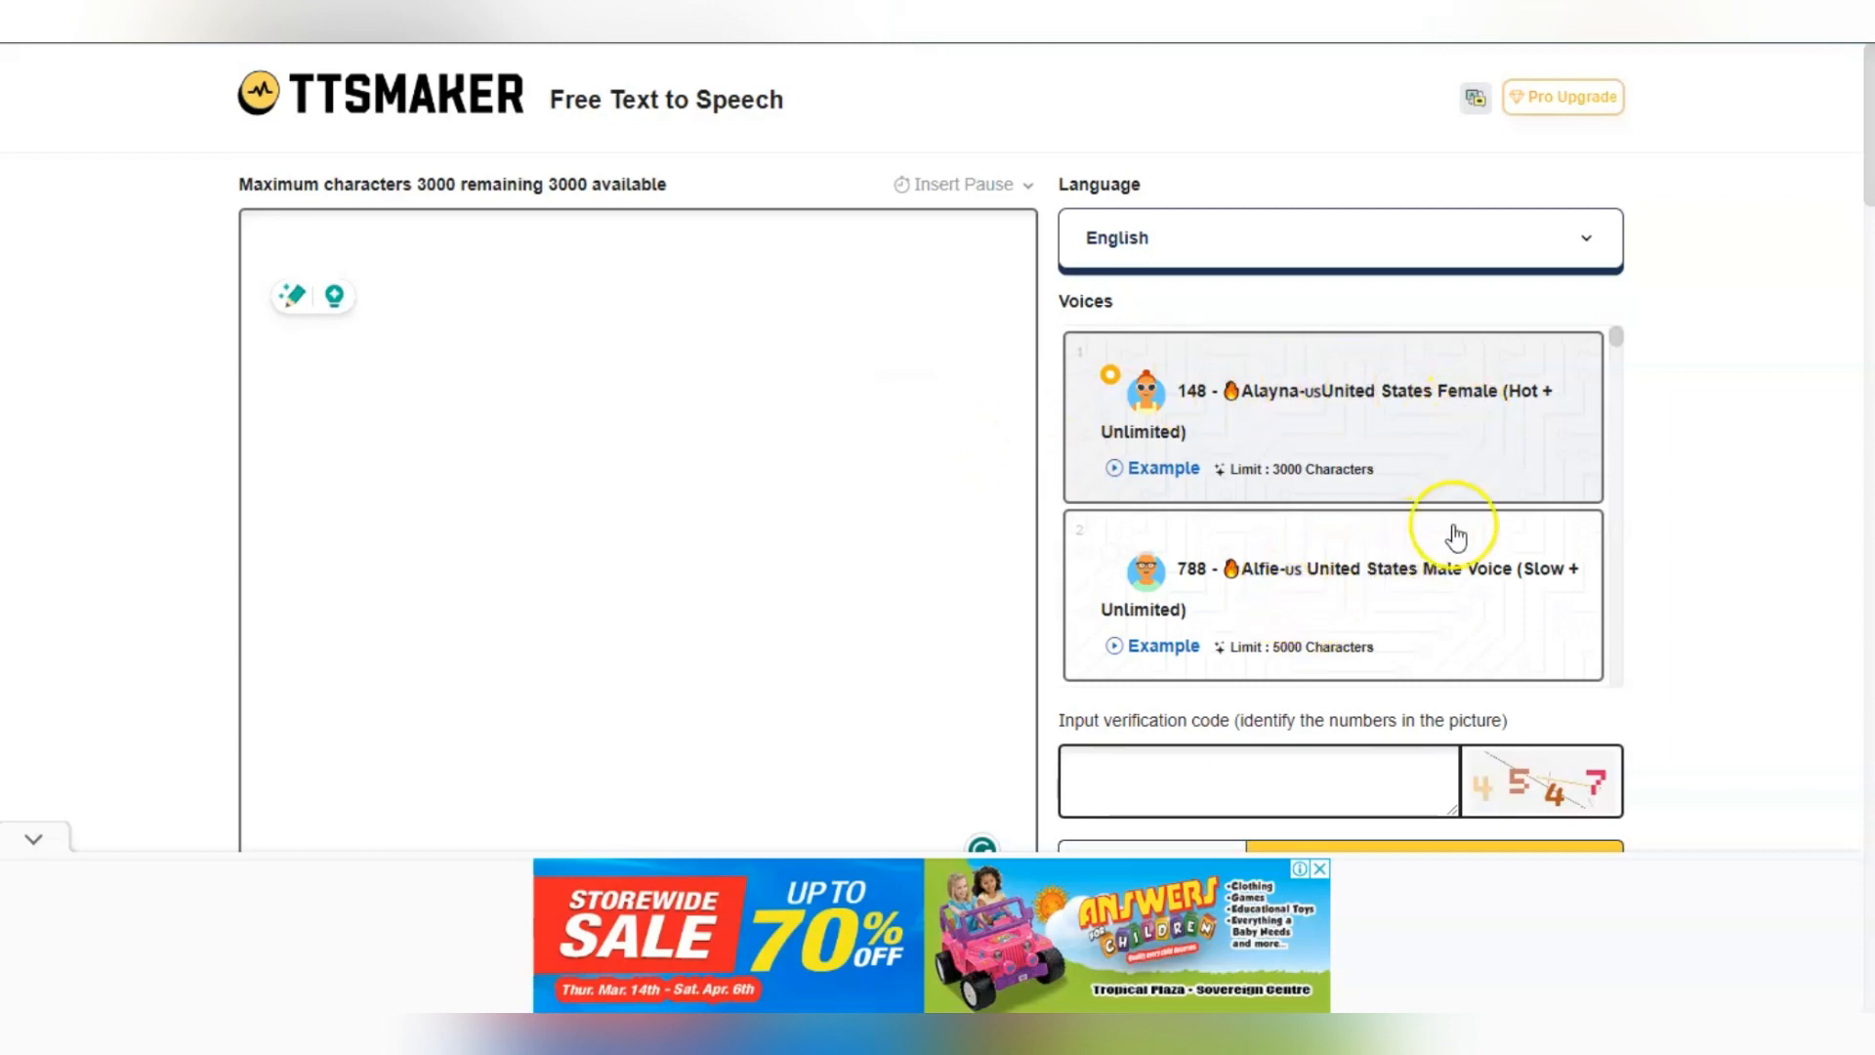
left_click_drag(1616, 338, 1623, 496)
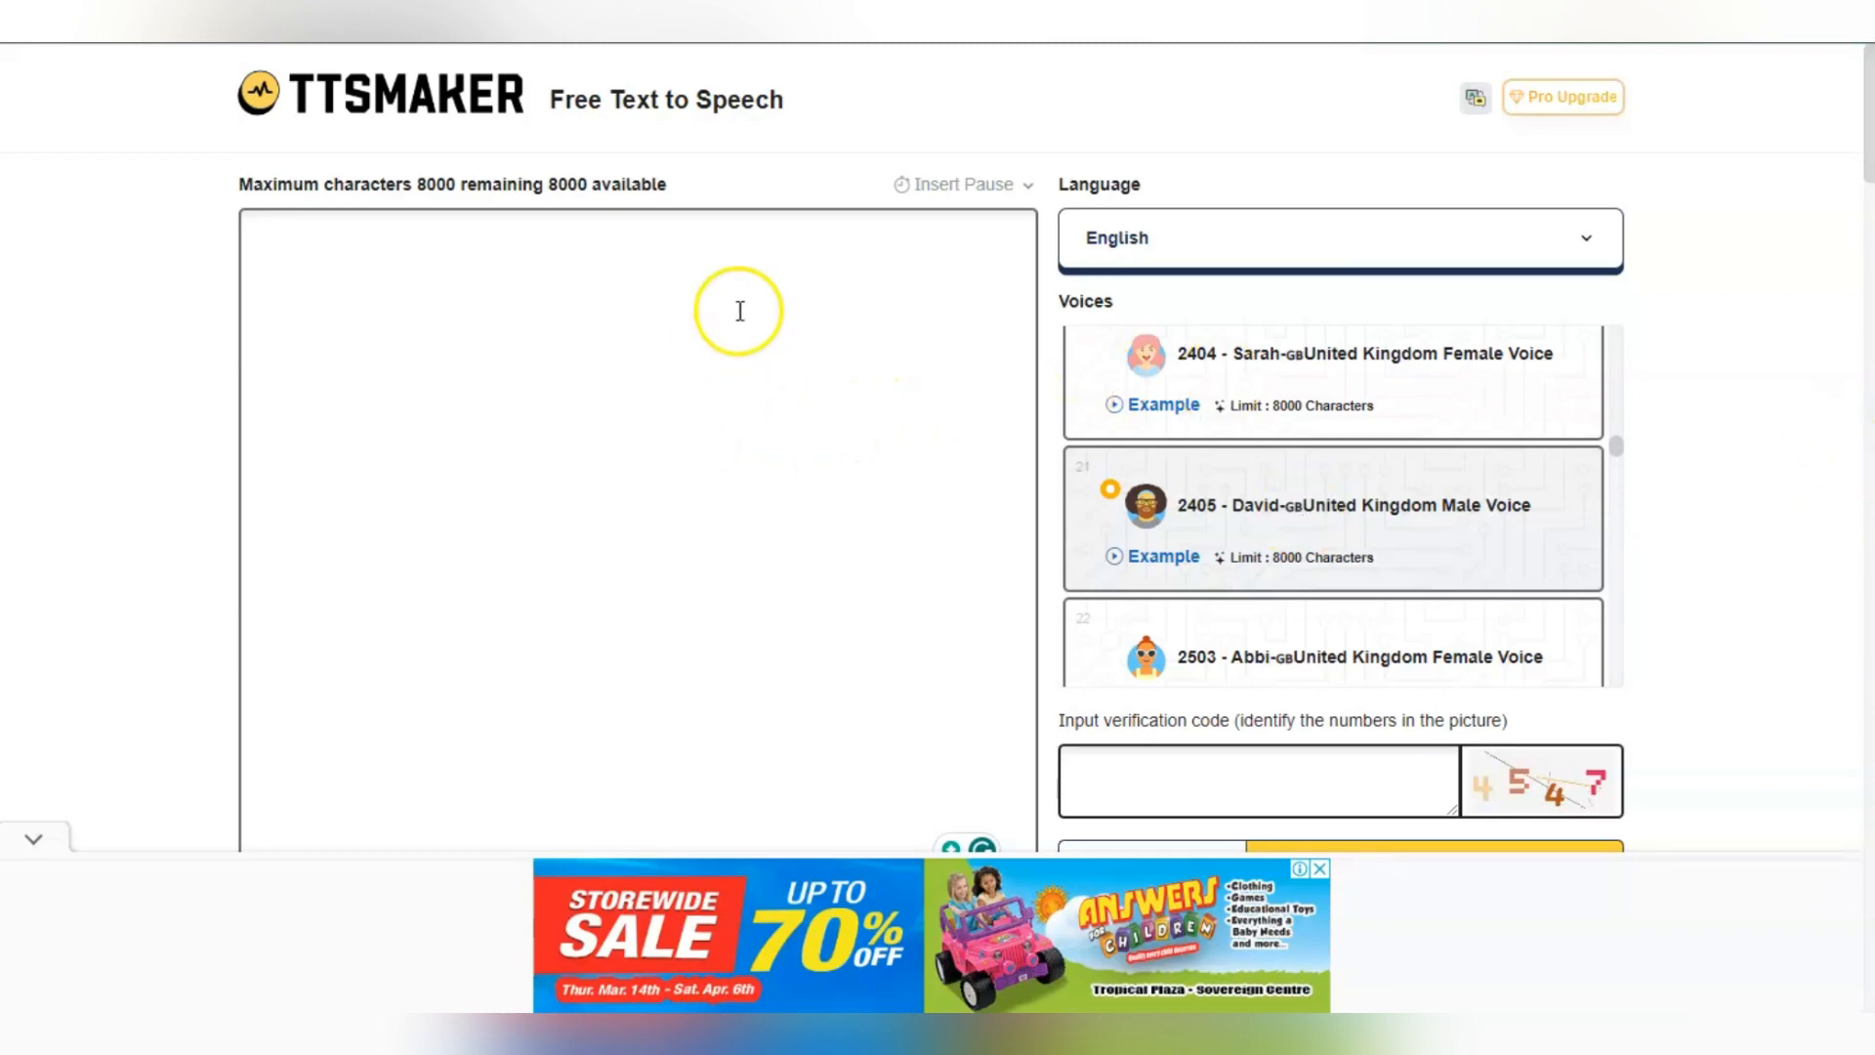
Enter the character's name followed by "you disappoint me. I wish you would THINK before you act!" and play the David voice example
left_click(731, 351)
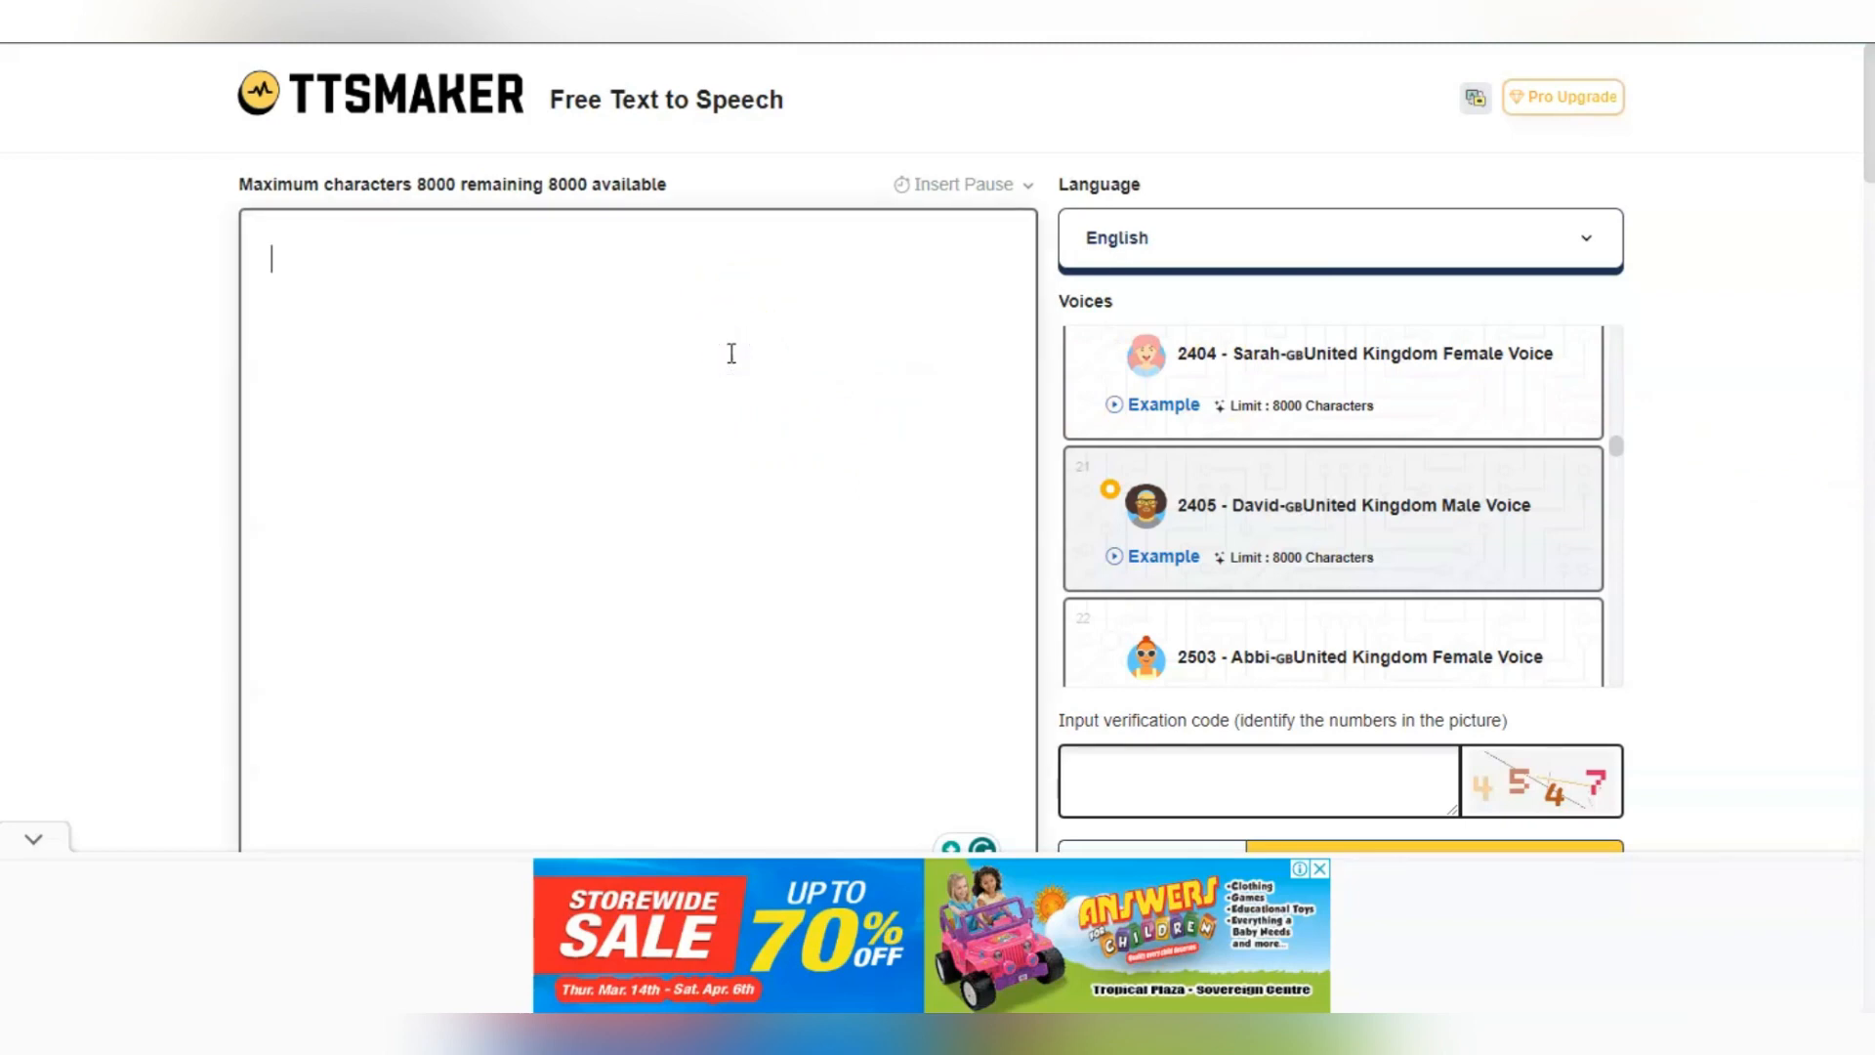
type("Graham, you dis")
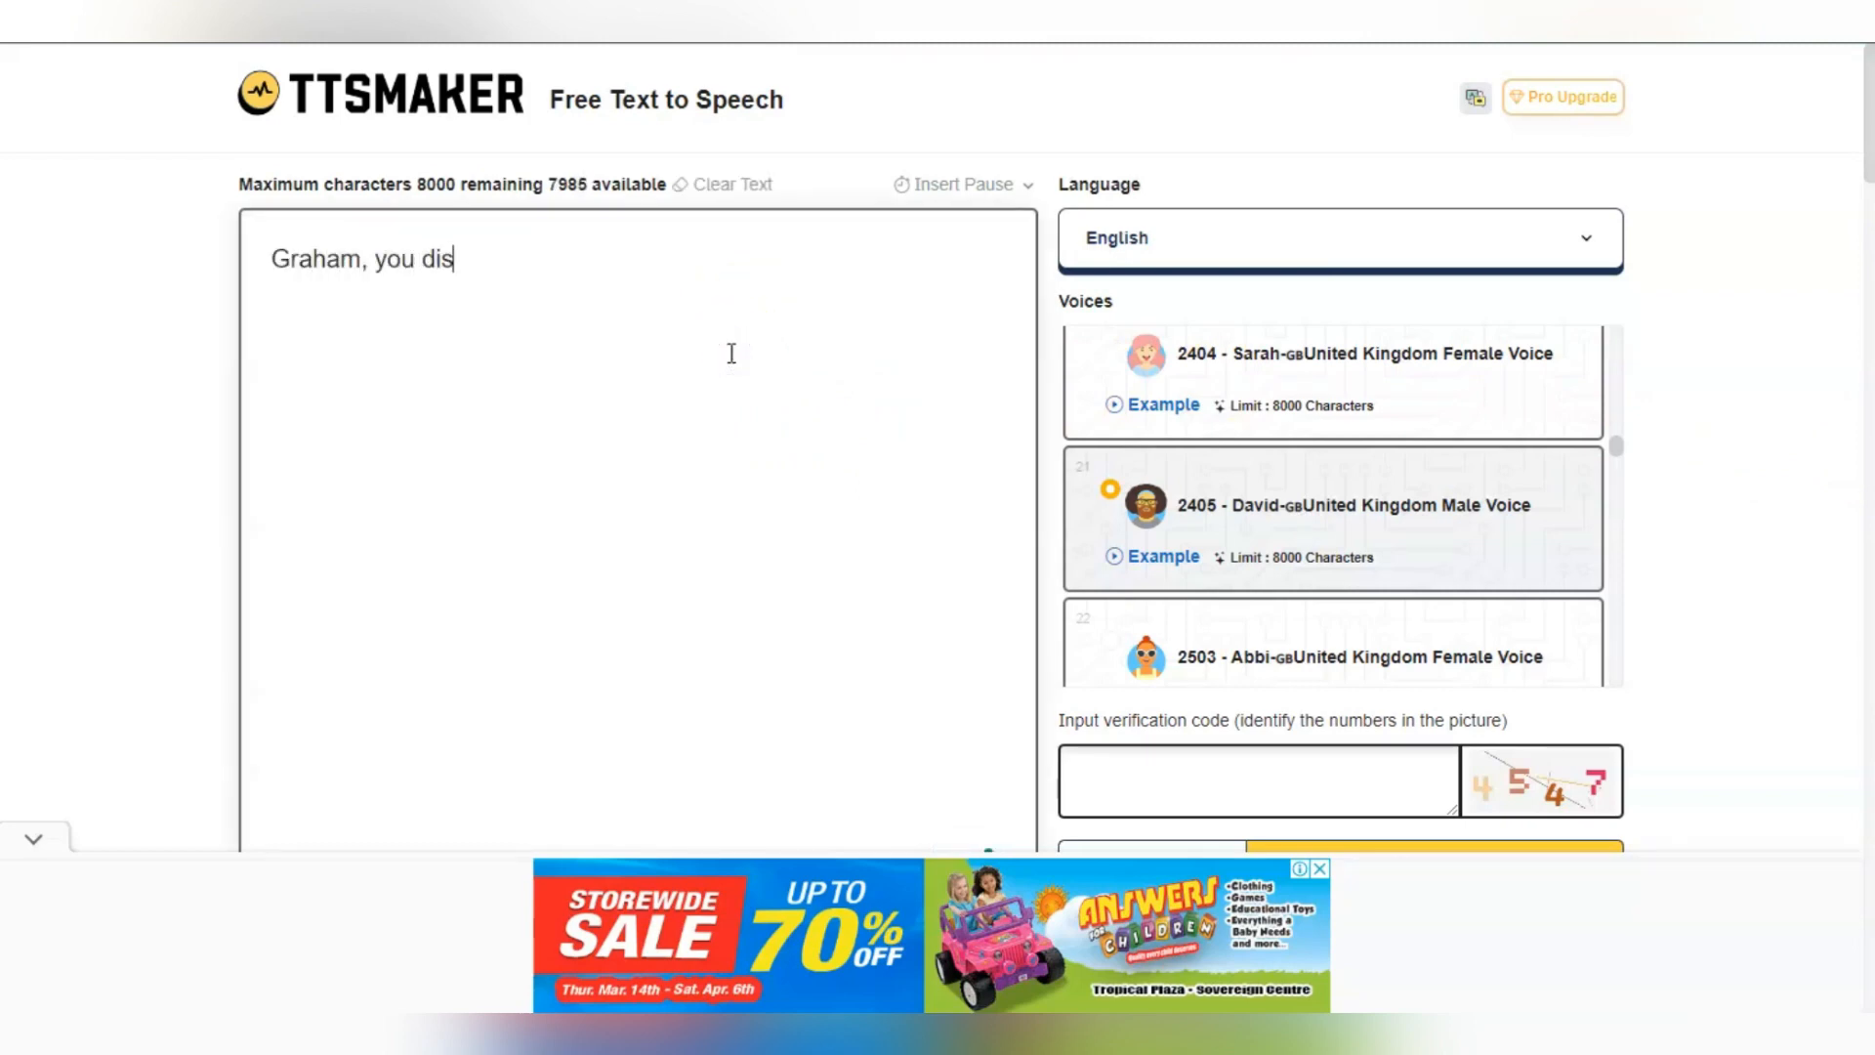
type("appoint me. I wish you would ")
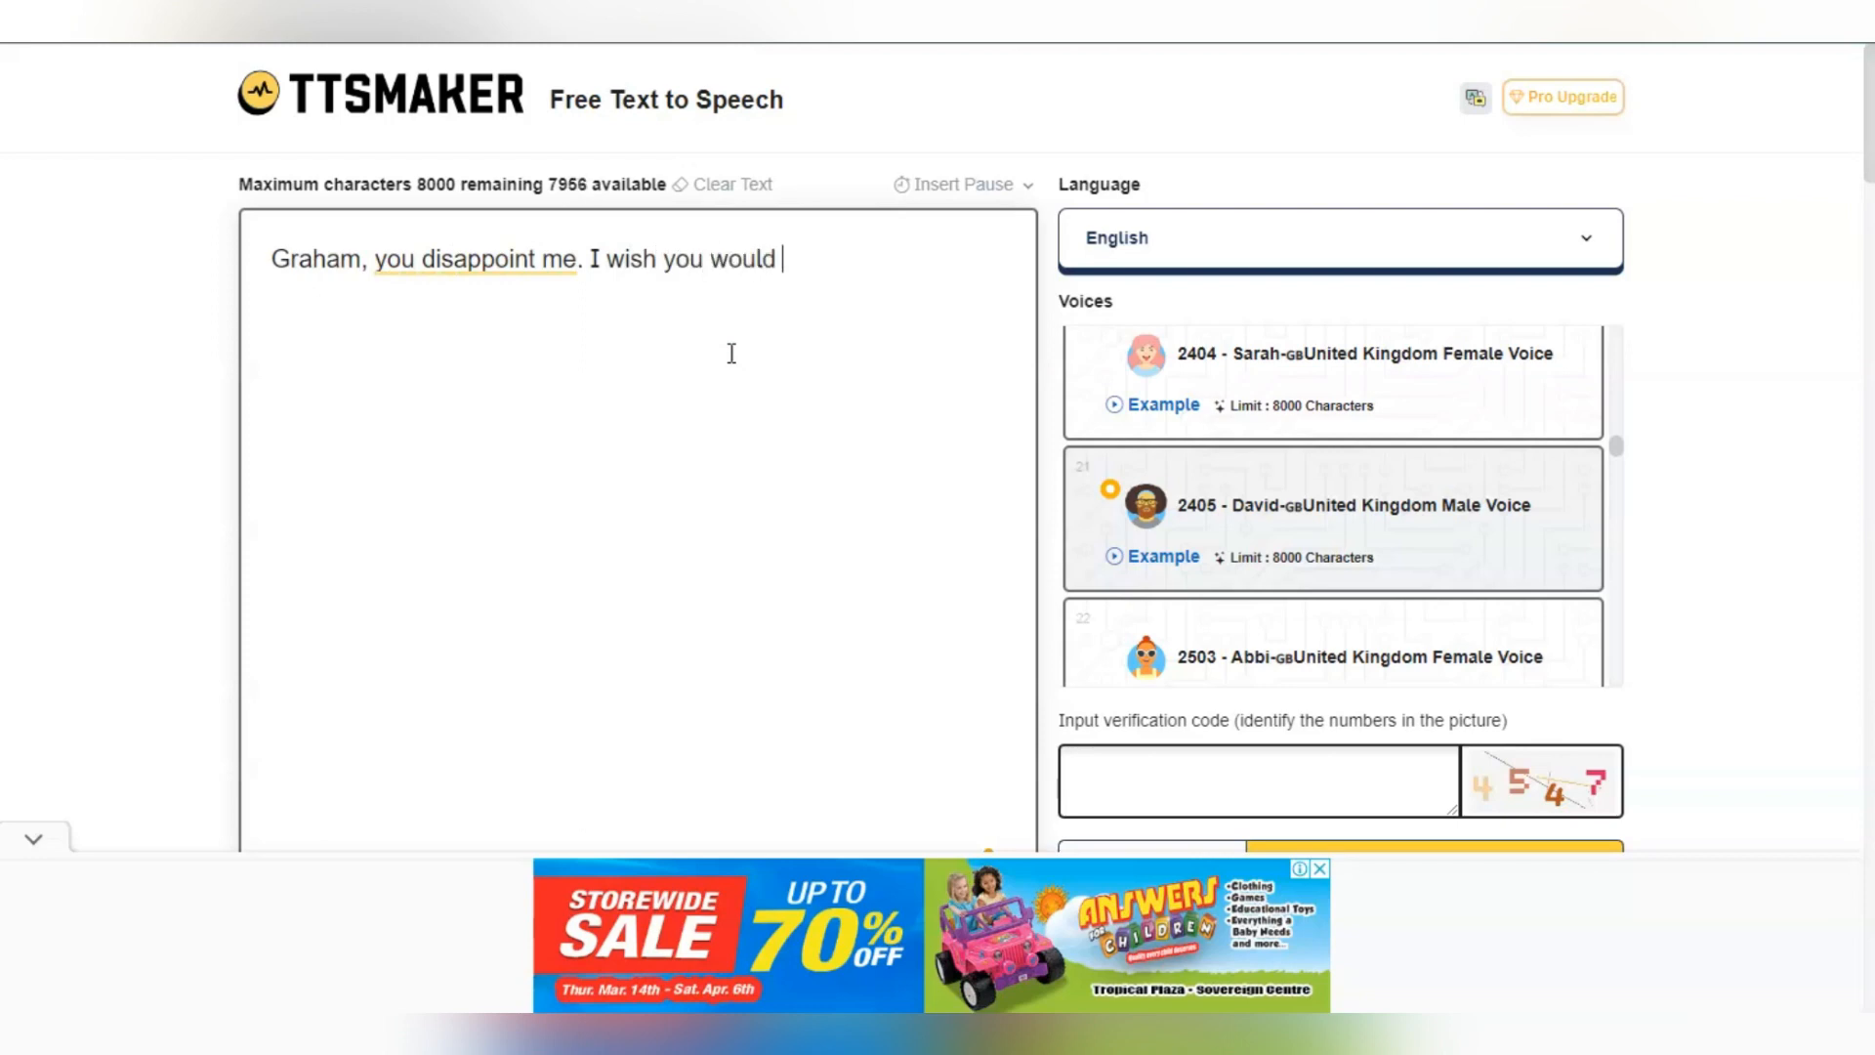
type("THINK before you act!")
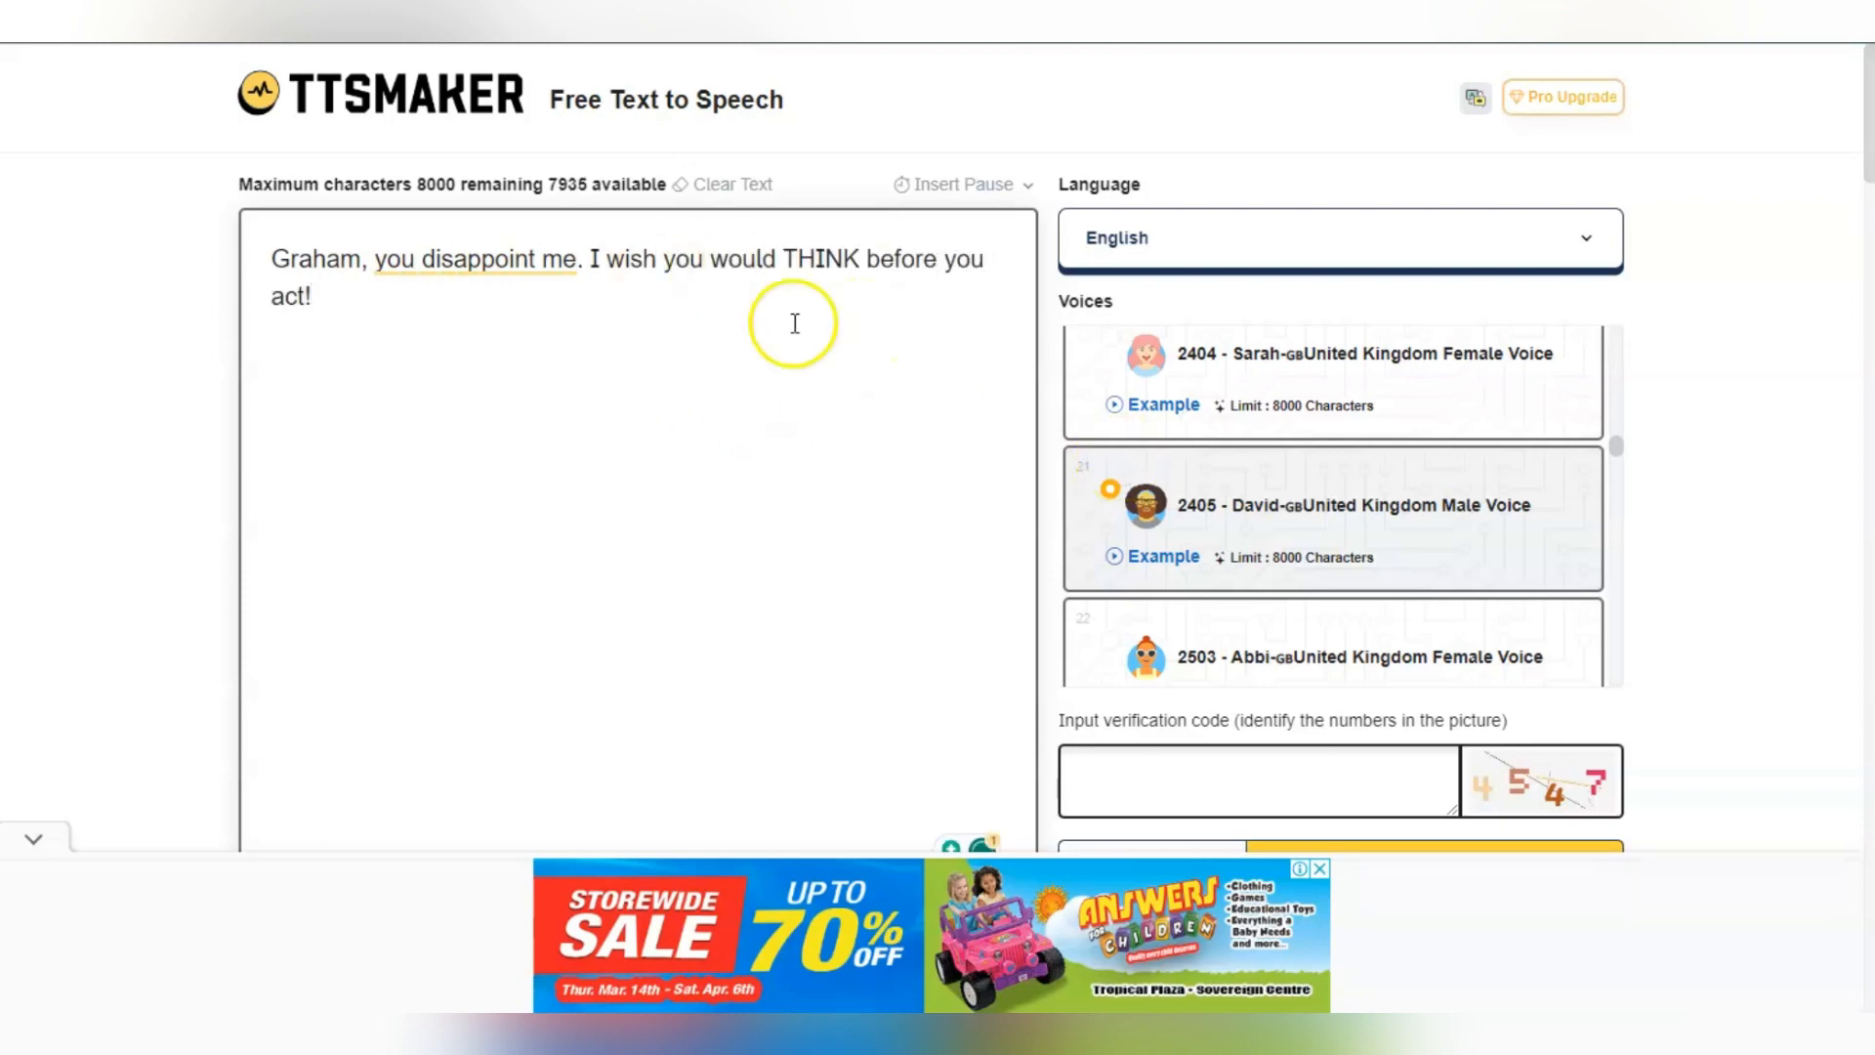
scroll(1859, 157, "down", 2)
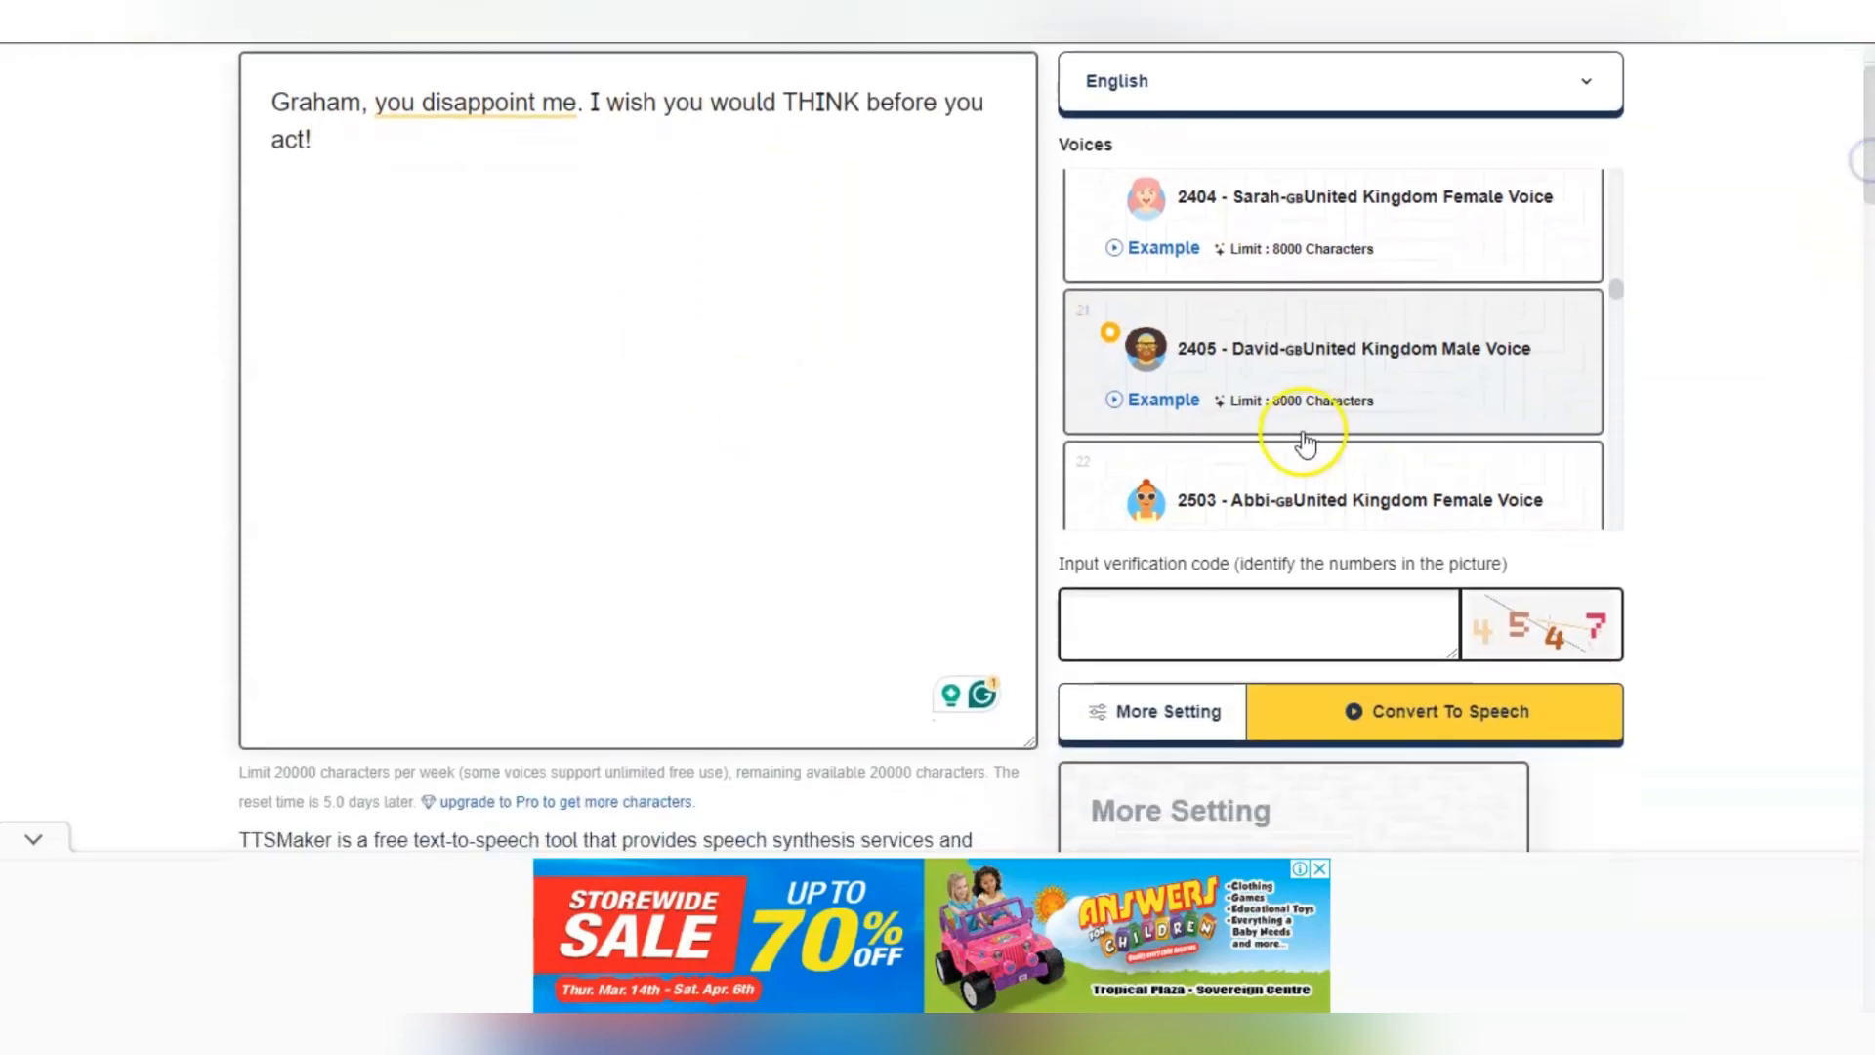
left_click(1150, 412)
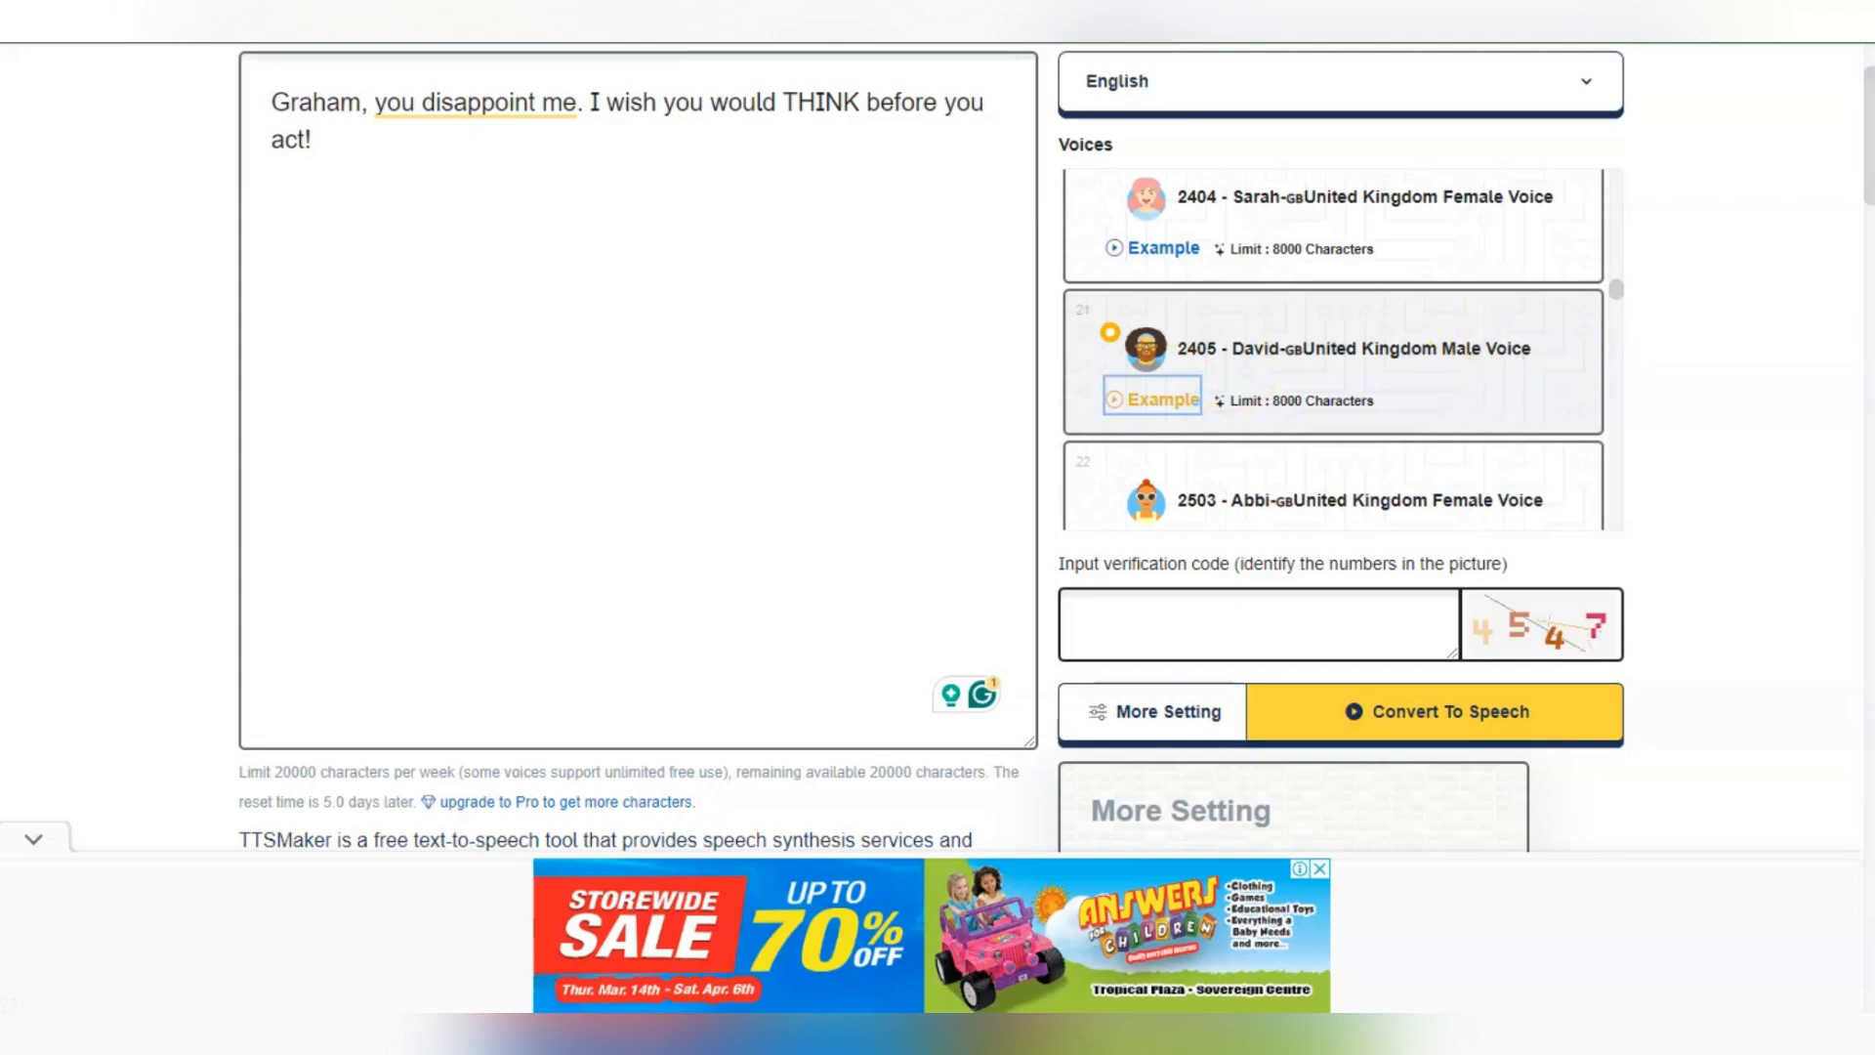
Set the pitch adjustment of the speech to Slightly low pitch (-5%)
left_click_drag(1865, 135, 1869, 279)
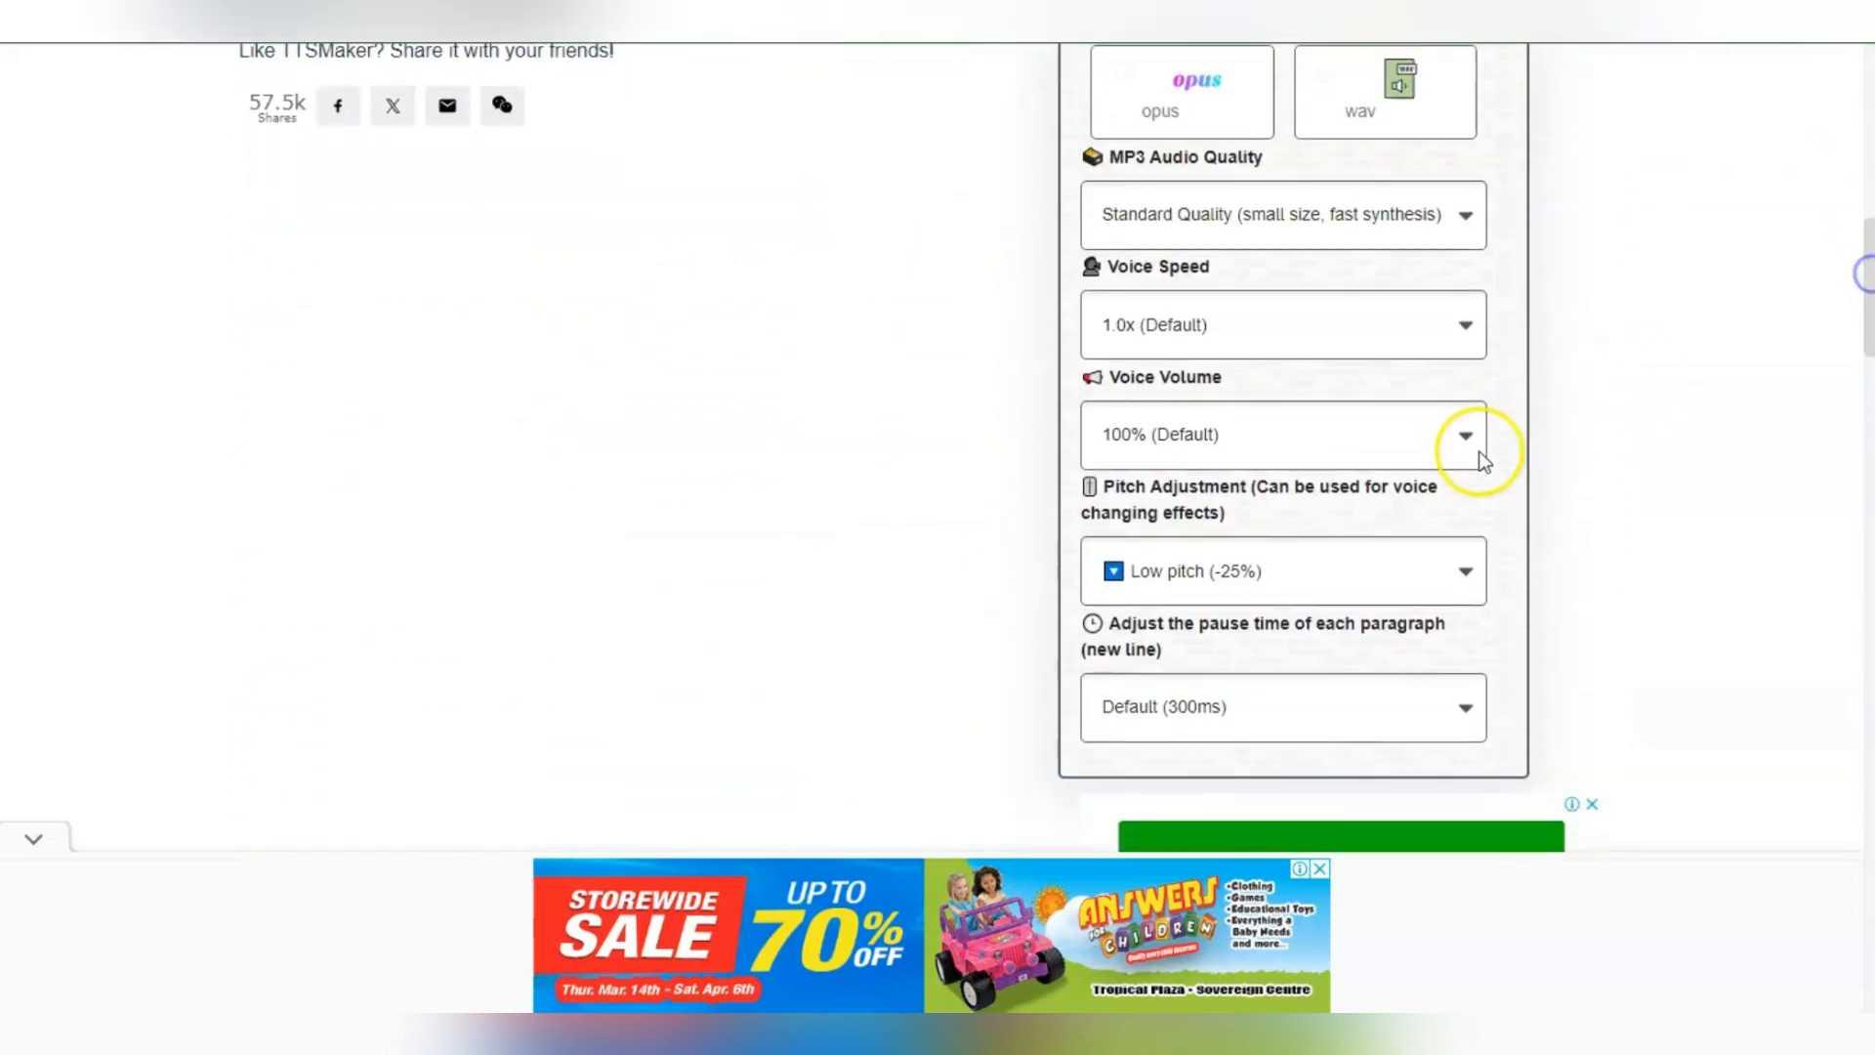
left_click(1463, 571)
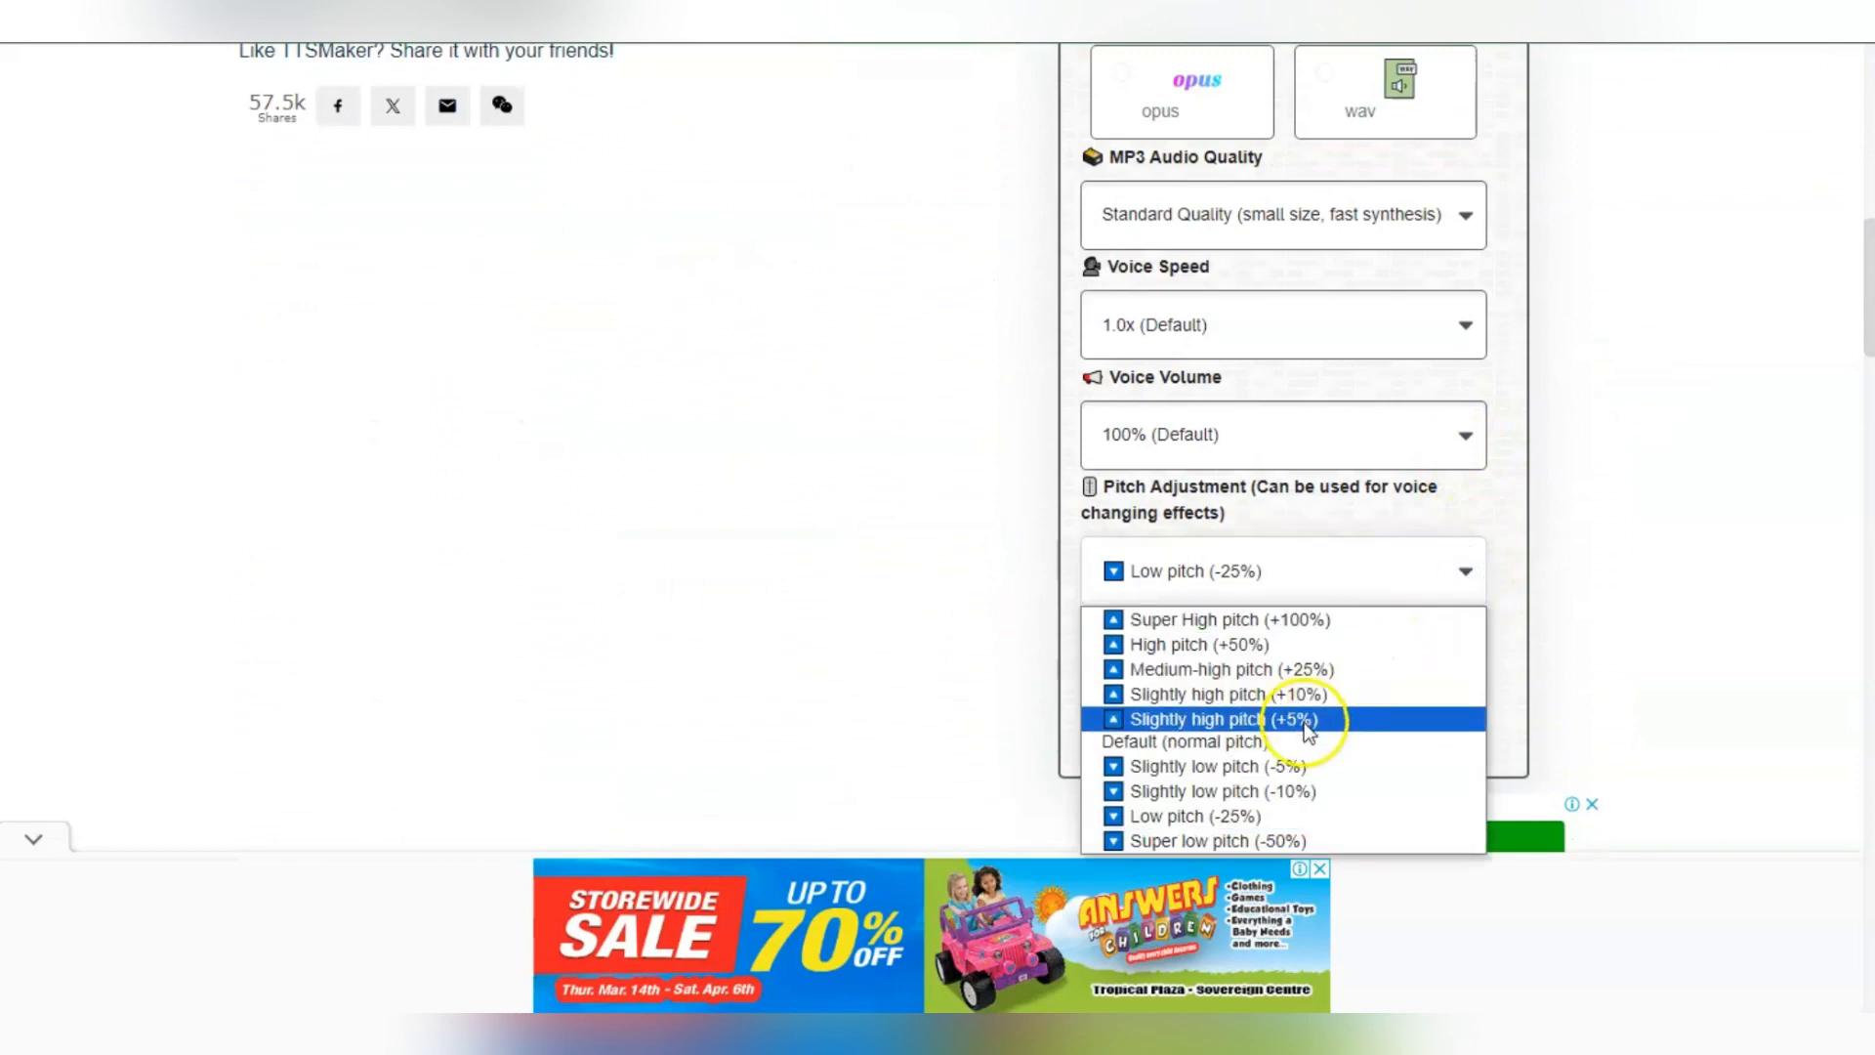
left_click(1268, 766)
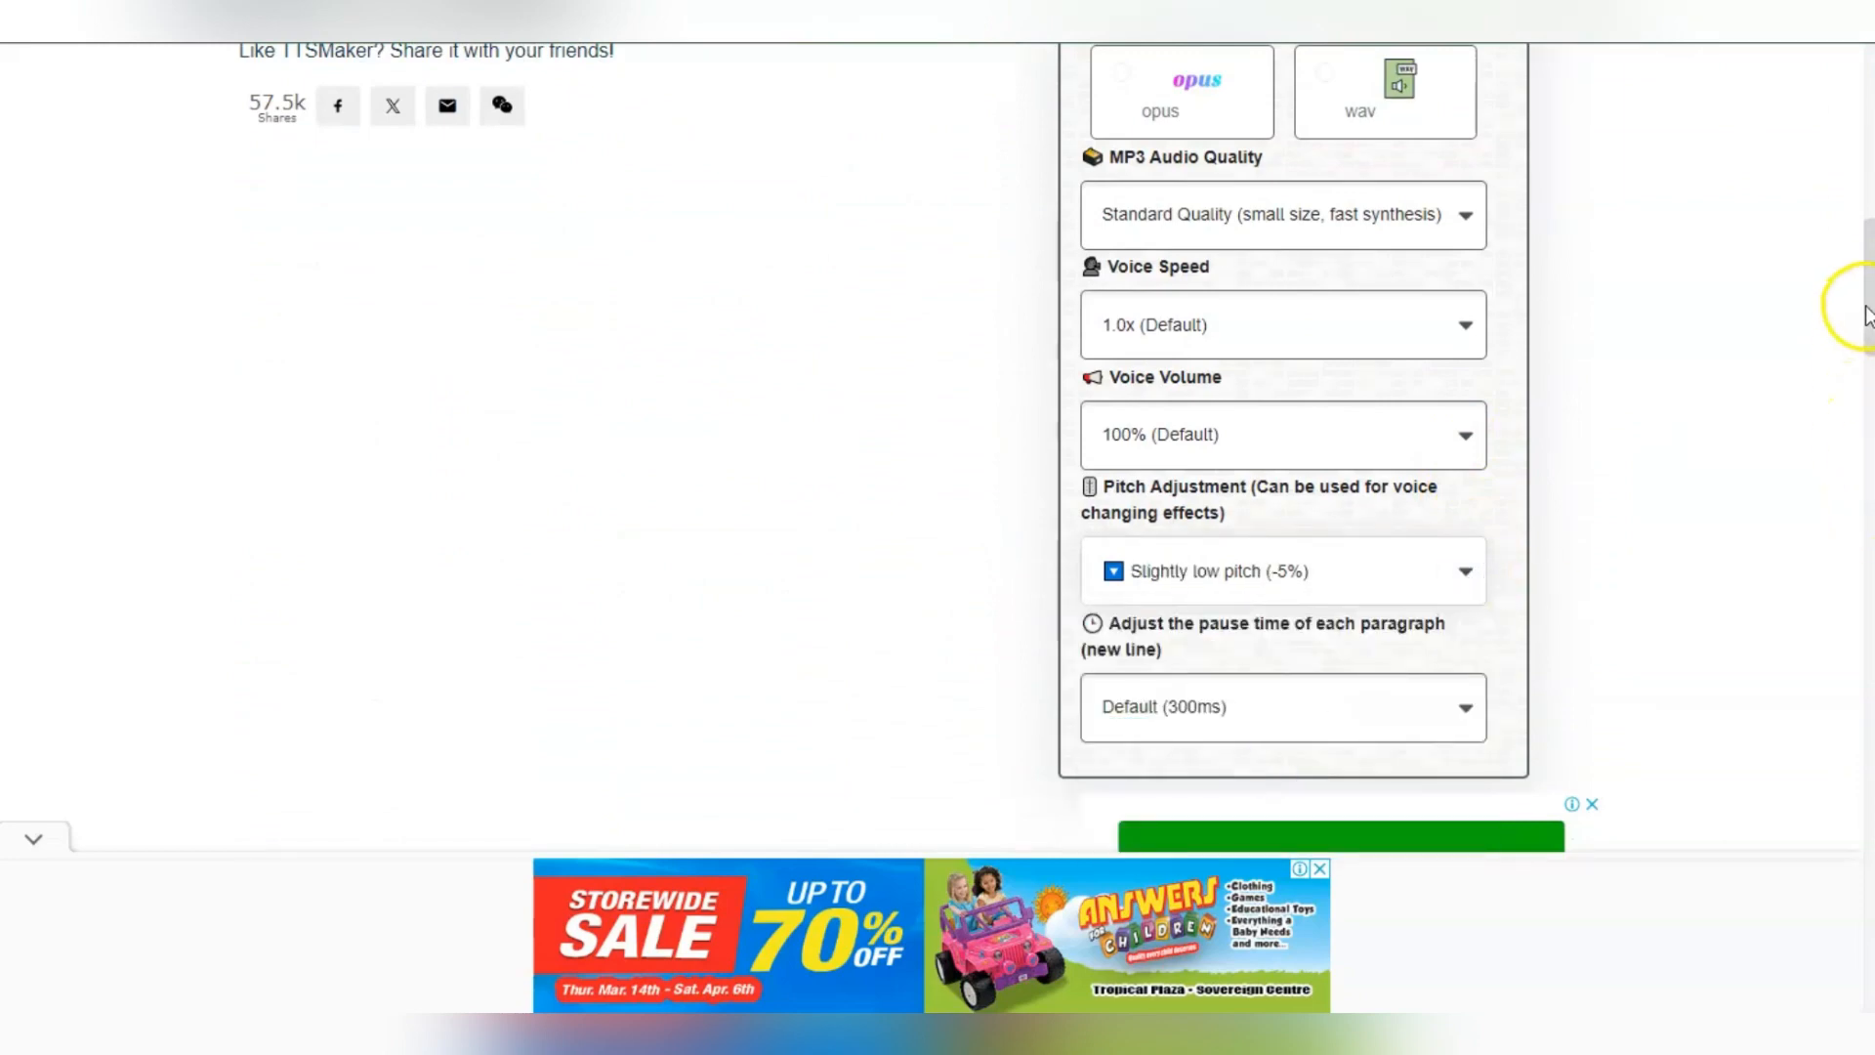
Enter the verification code shown in the picture and convert the text to speech
left_click_drag(1867, 314, 1859, 178)
left_click(1166, 463)
type("4547")
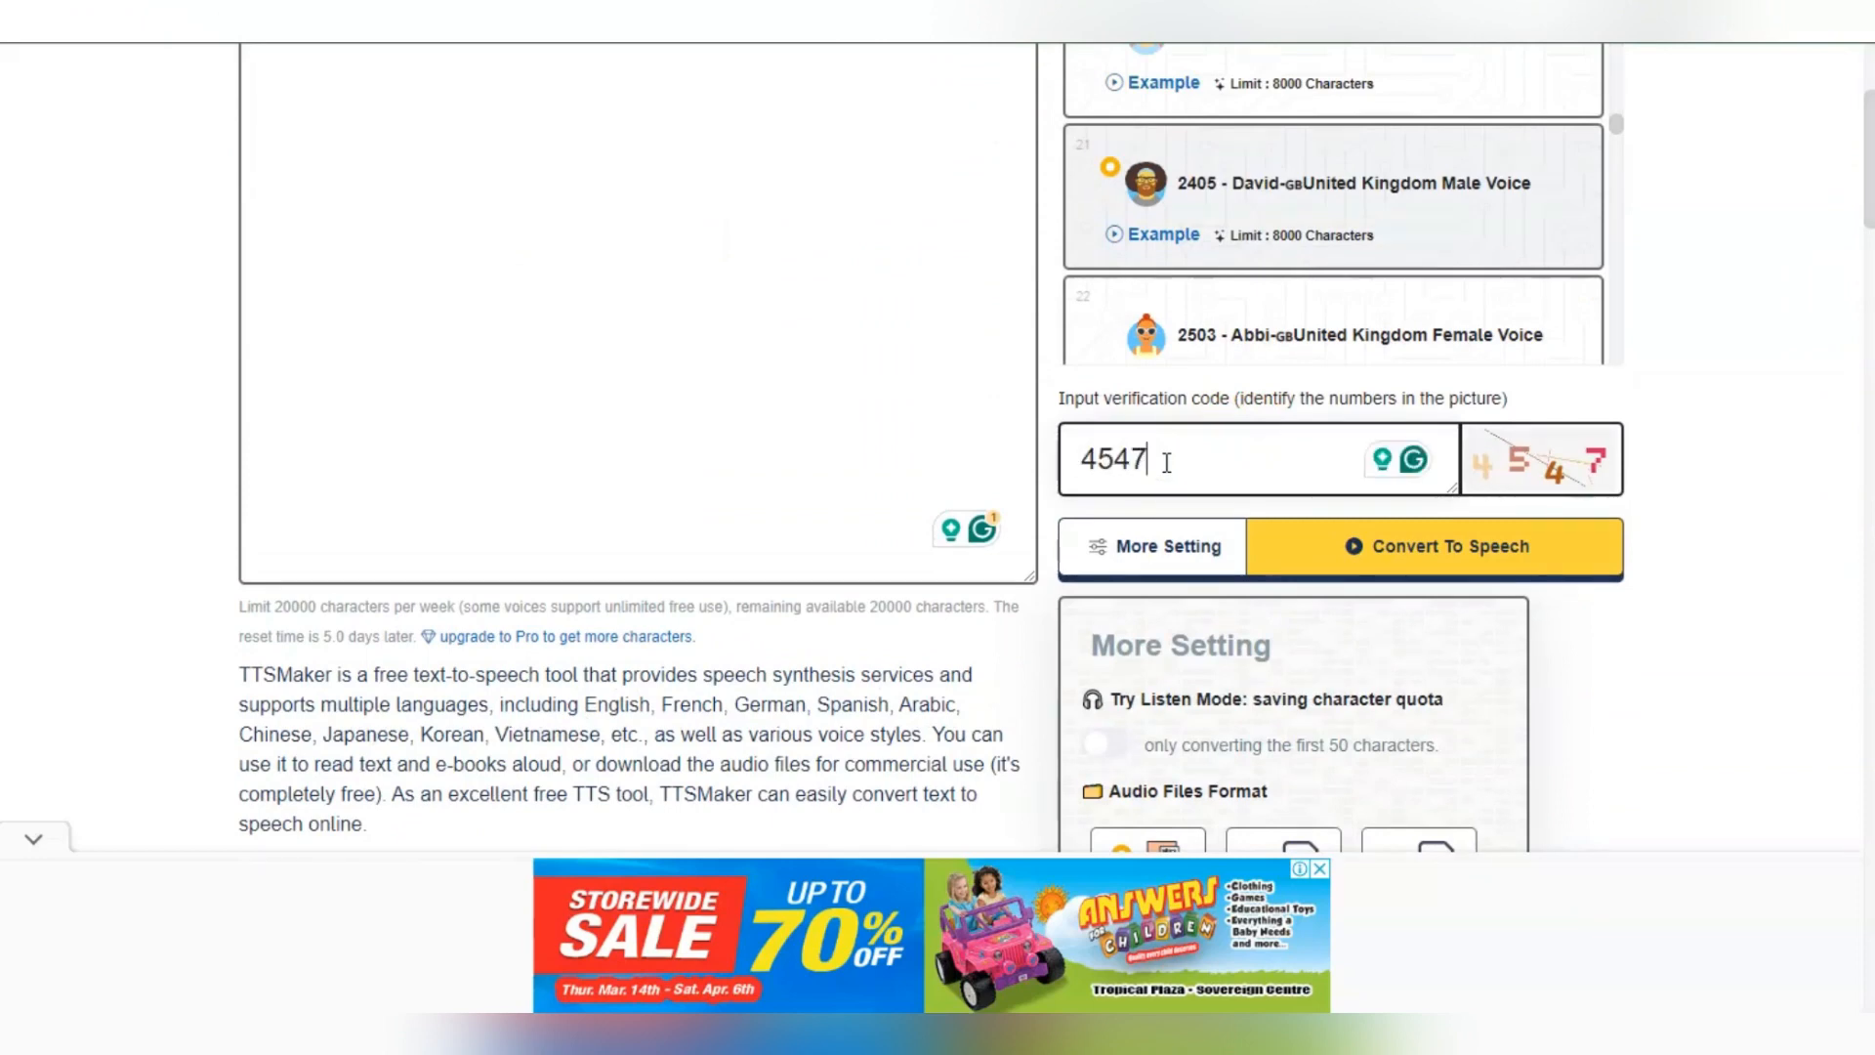
left_click(1370, 547)
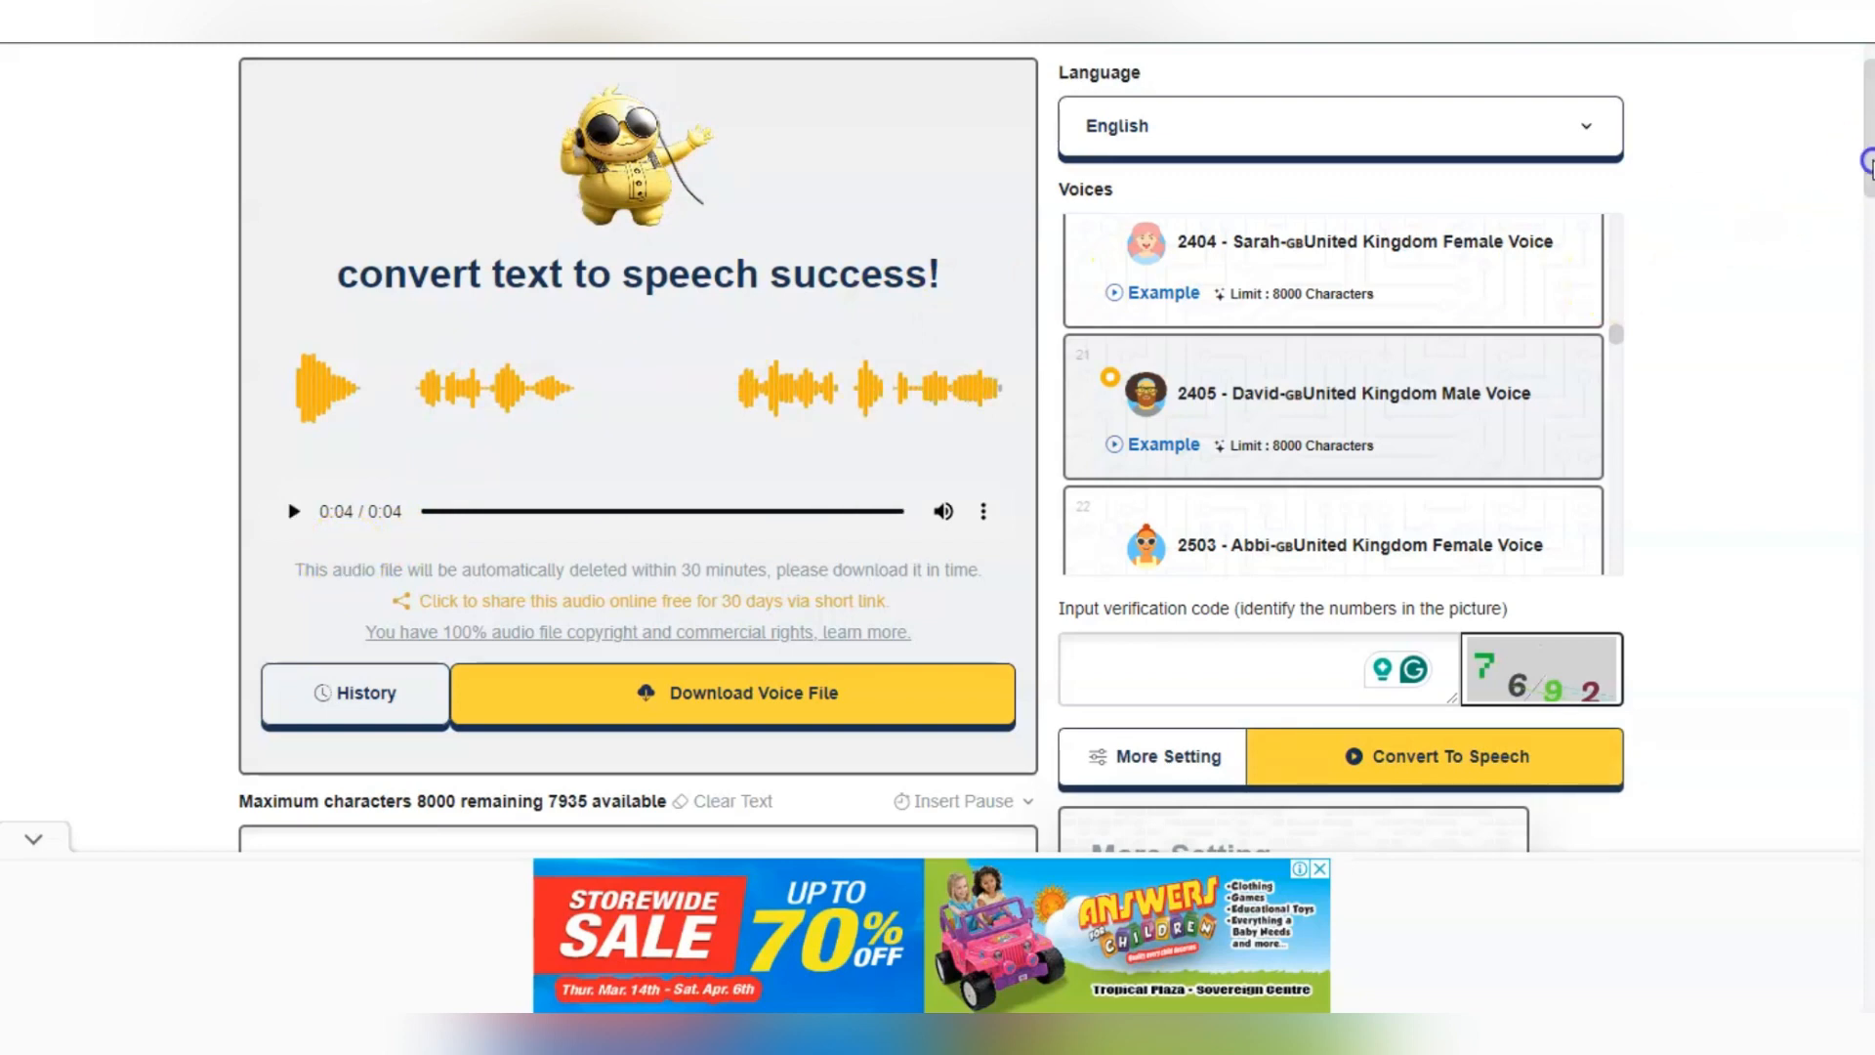
Lower the pitch adjustment of the speech further to Slightly low pitch (-10%)
scroll(1869, 166, "down", 3)
scroll(1869, 166, "down", 10)
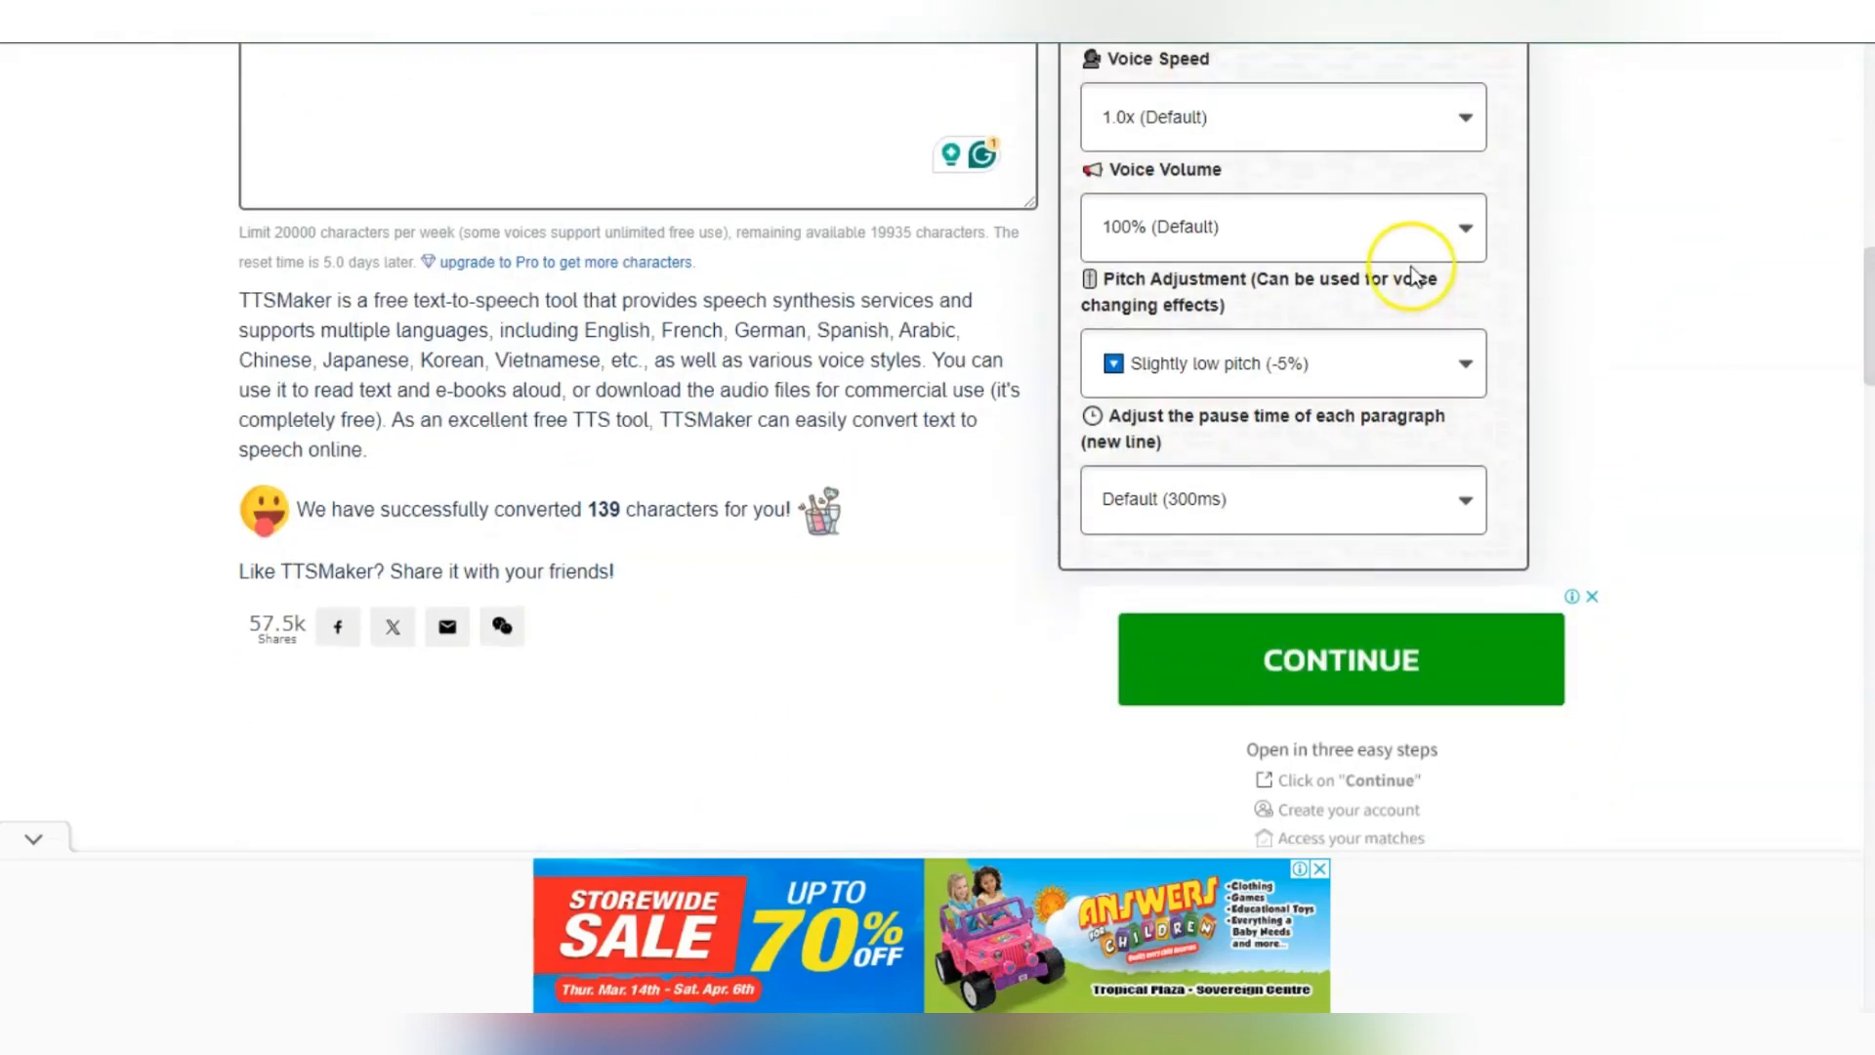
left_click(1461, 363)
left_click(1249, 584)
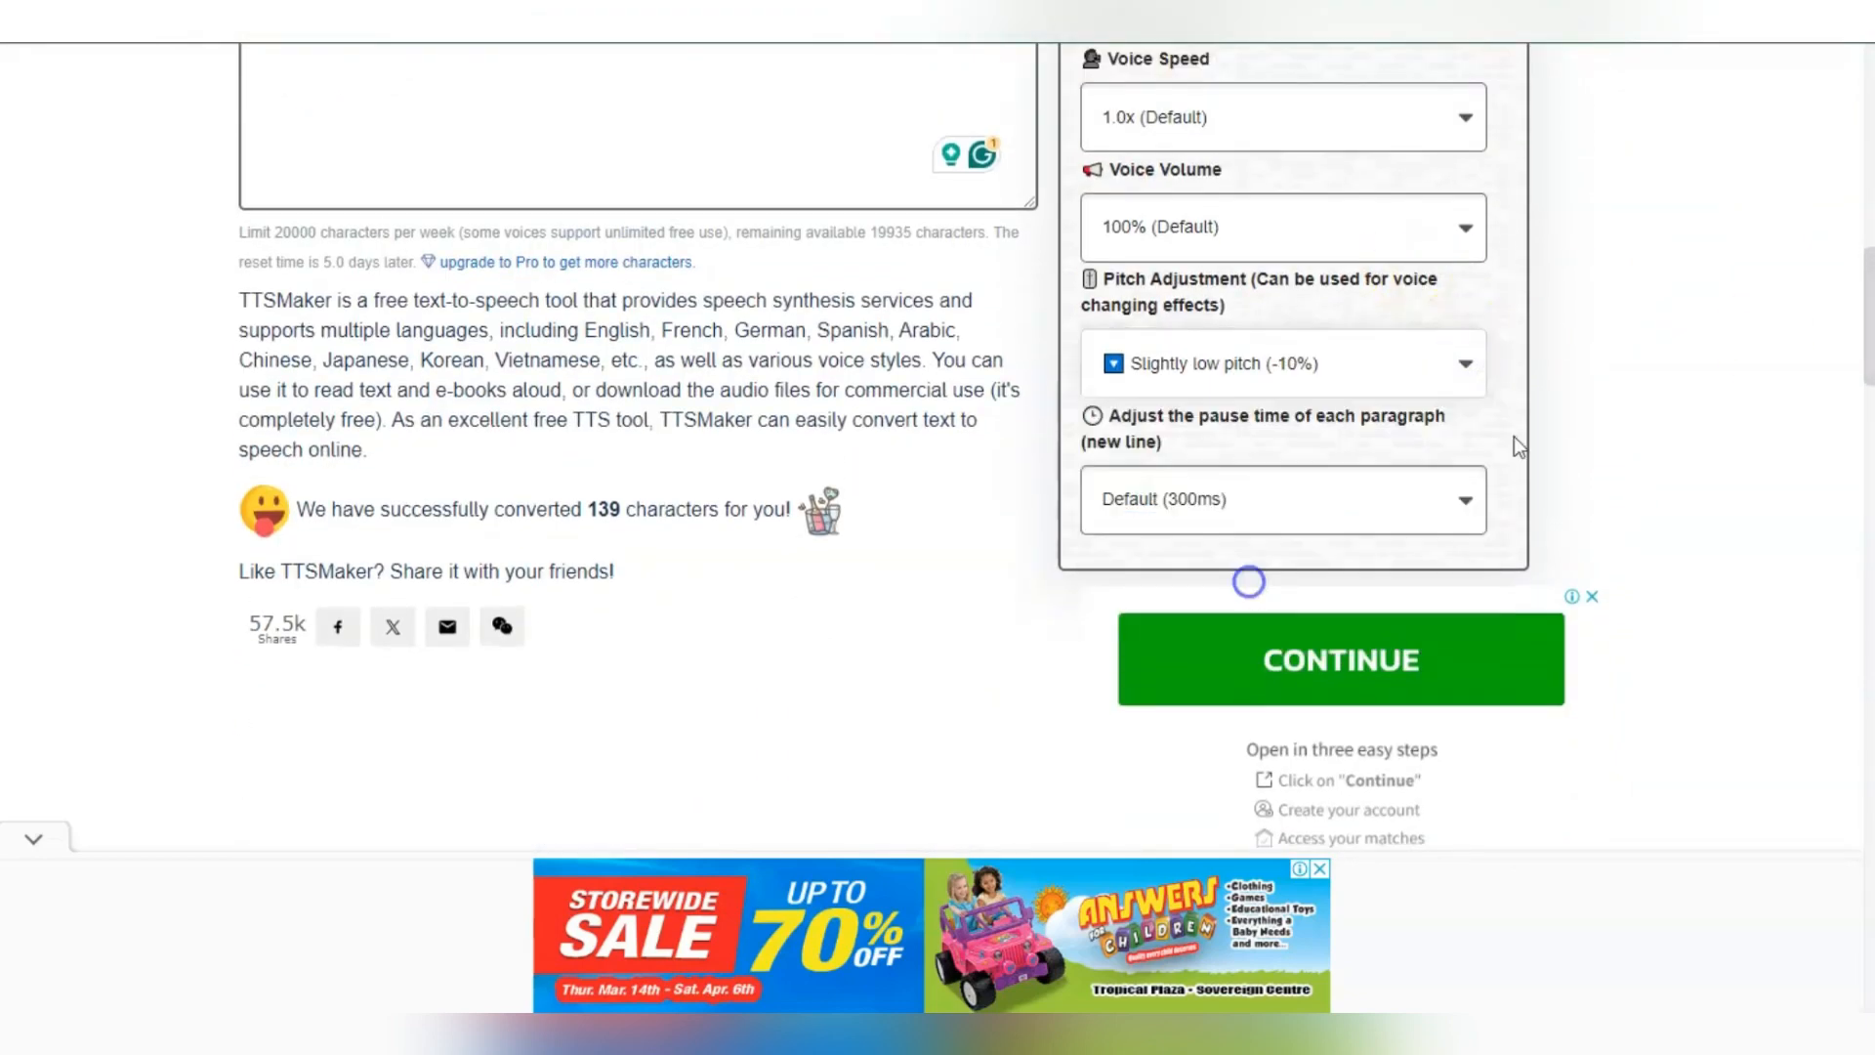
Enter the new verification code and convert the text again with the lowered pitch
left_click_drag(1867, 259, 1863, 136)
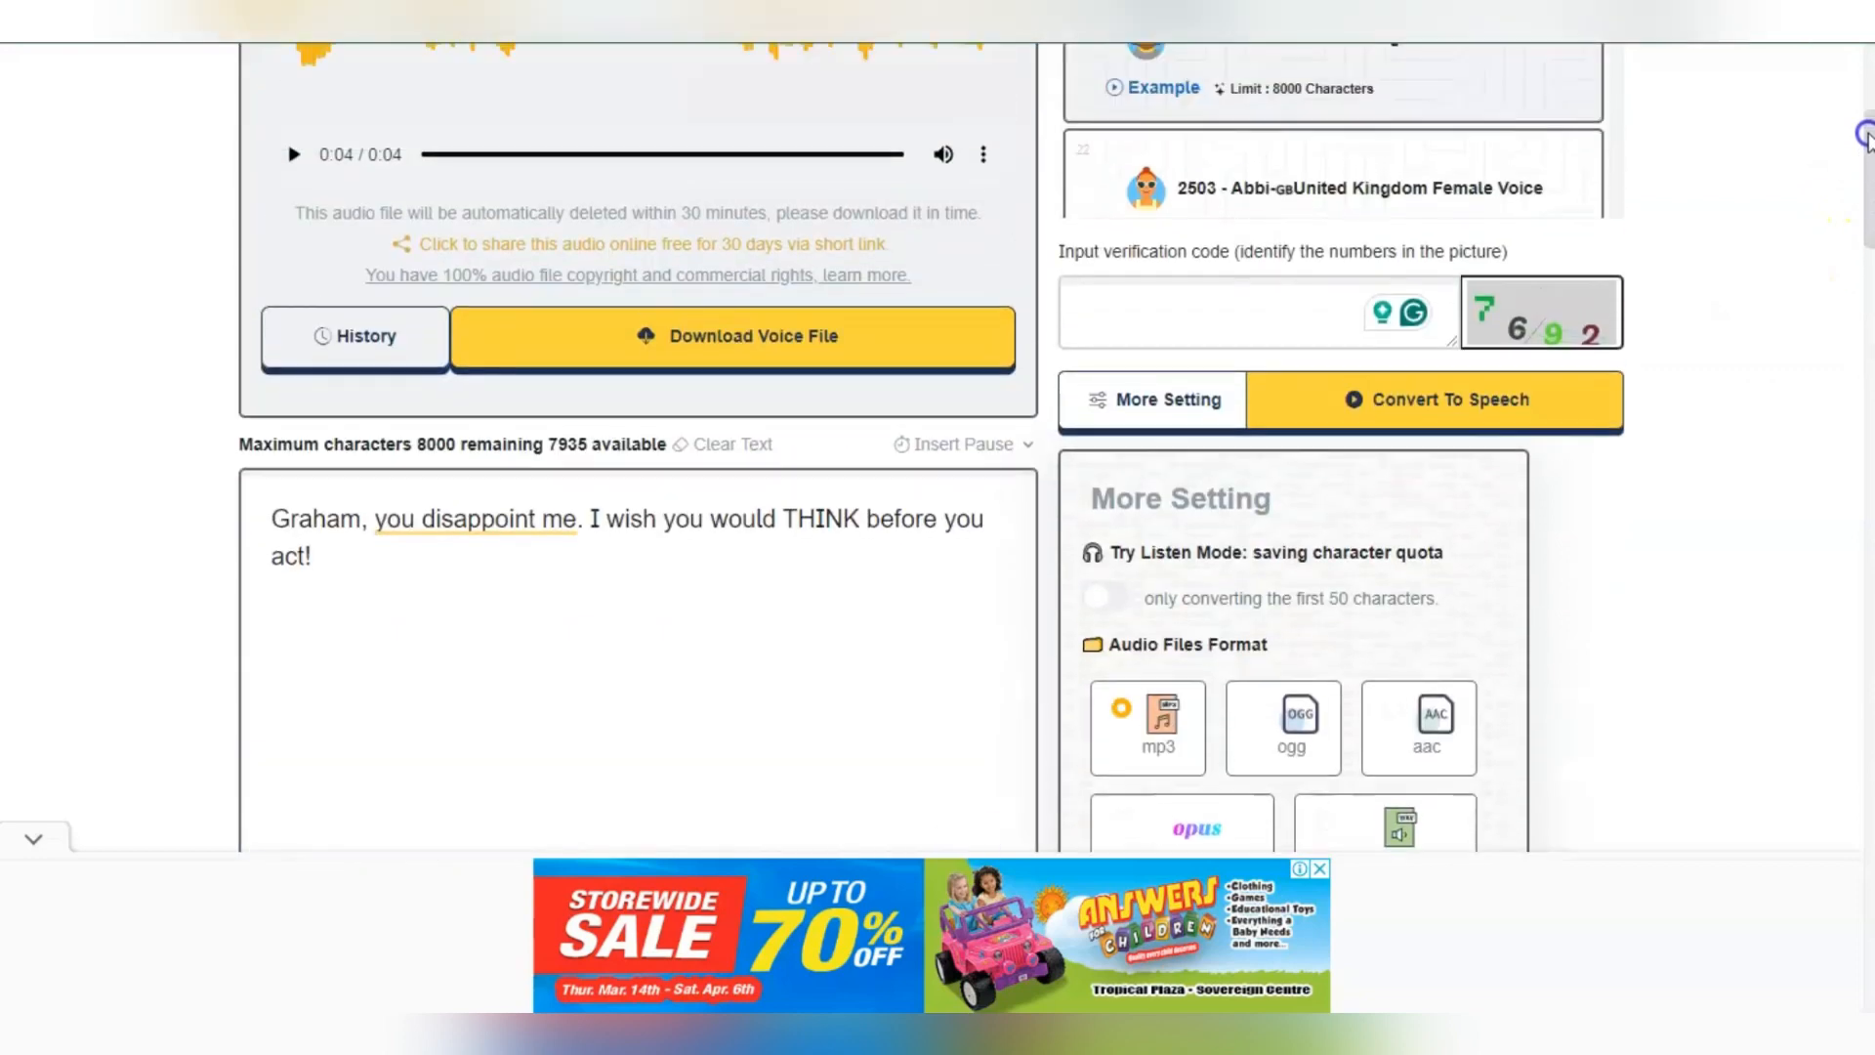
left_click(1234, 288)
type("7692")
left_click(1406, 403)
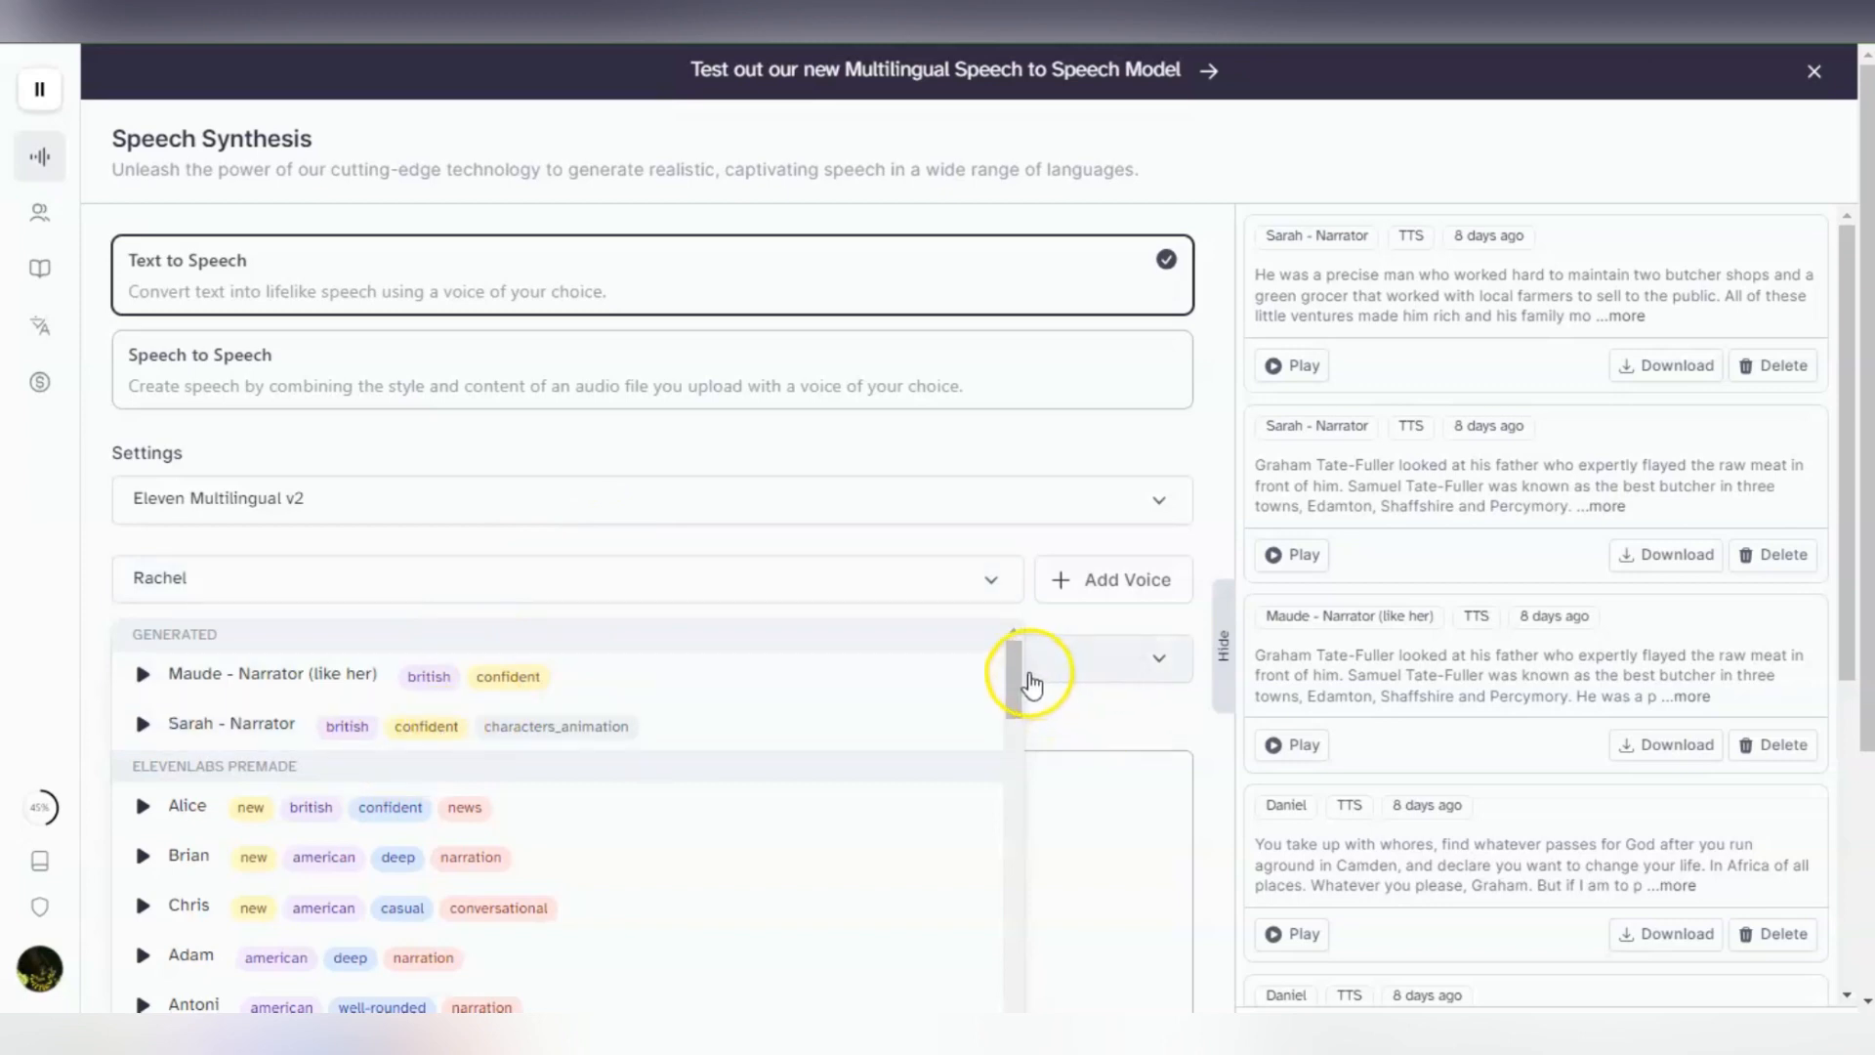
Switch to ElevenLabs and preview the premade British voice Daniel in the speech synthesis voice list
left_click_drag(1018, 666, 1005, 768)
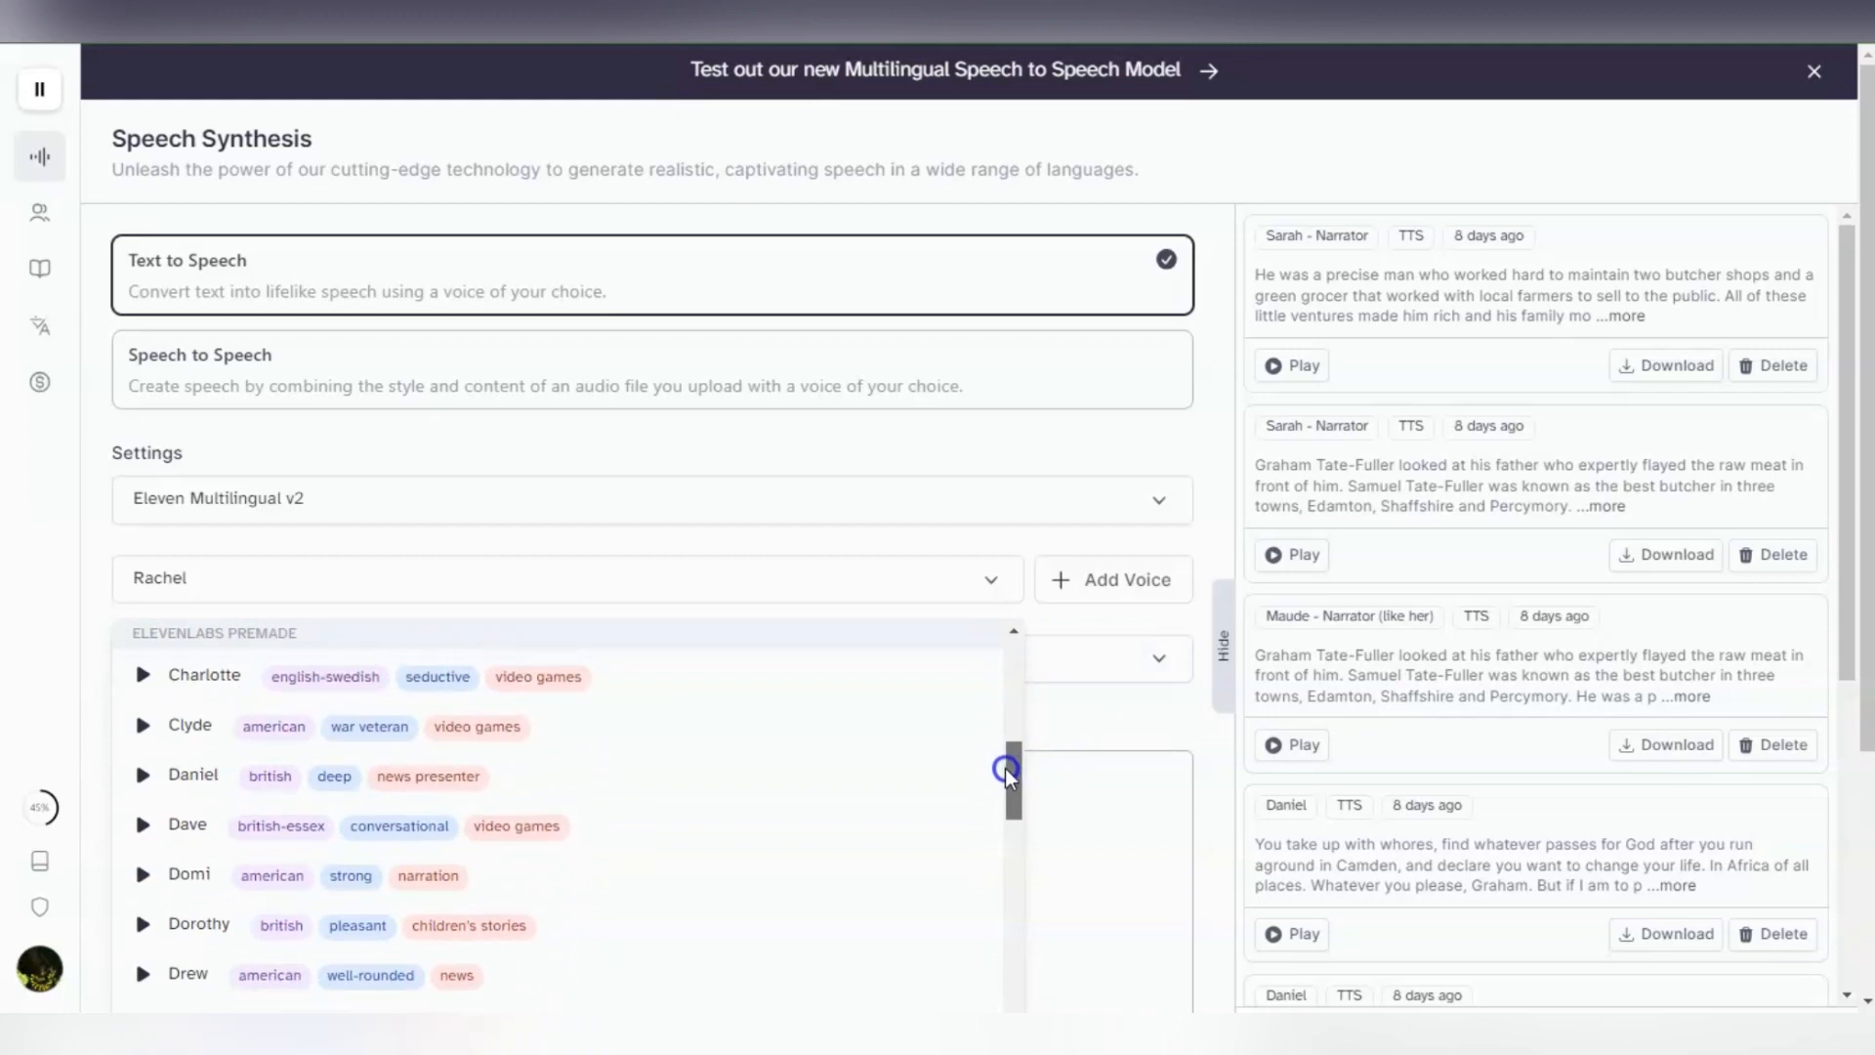
left_click(149, 778)
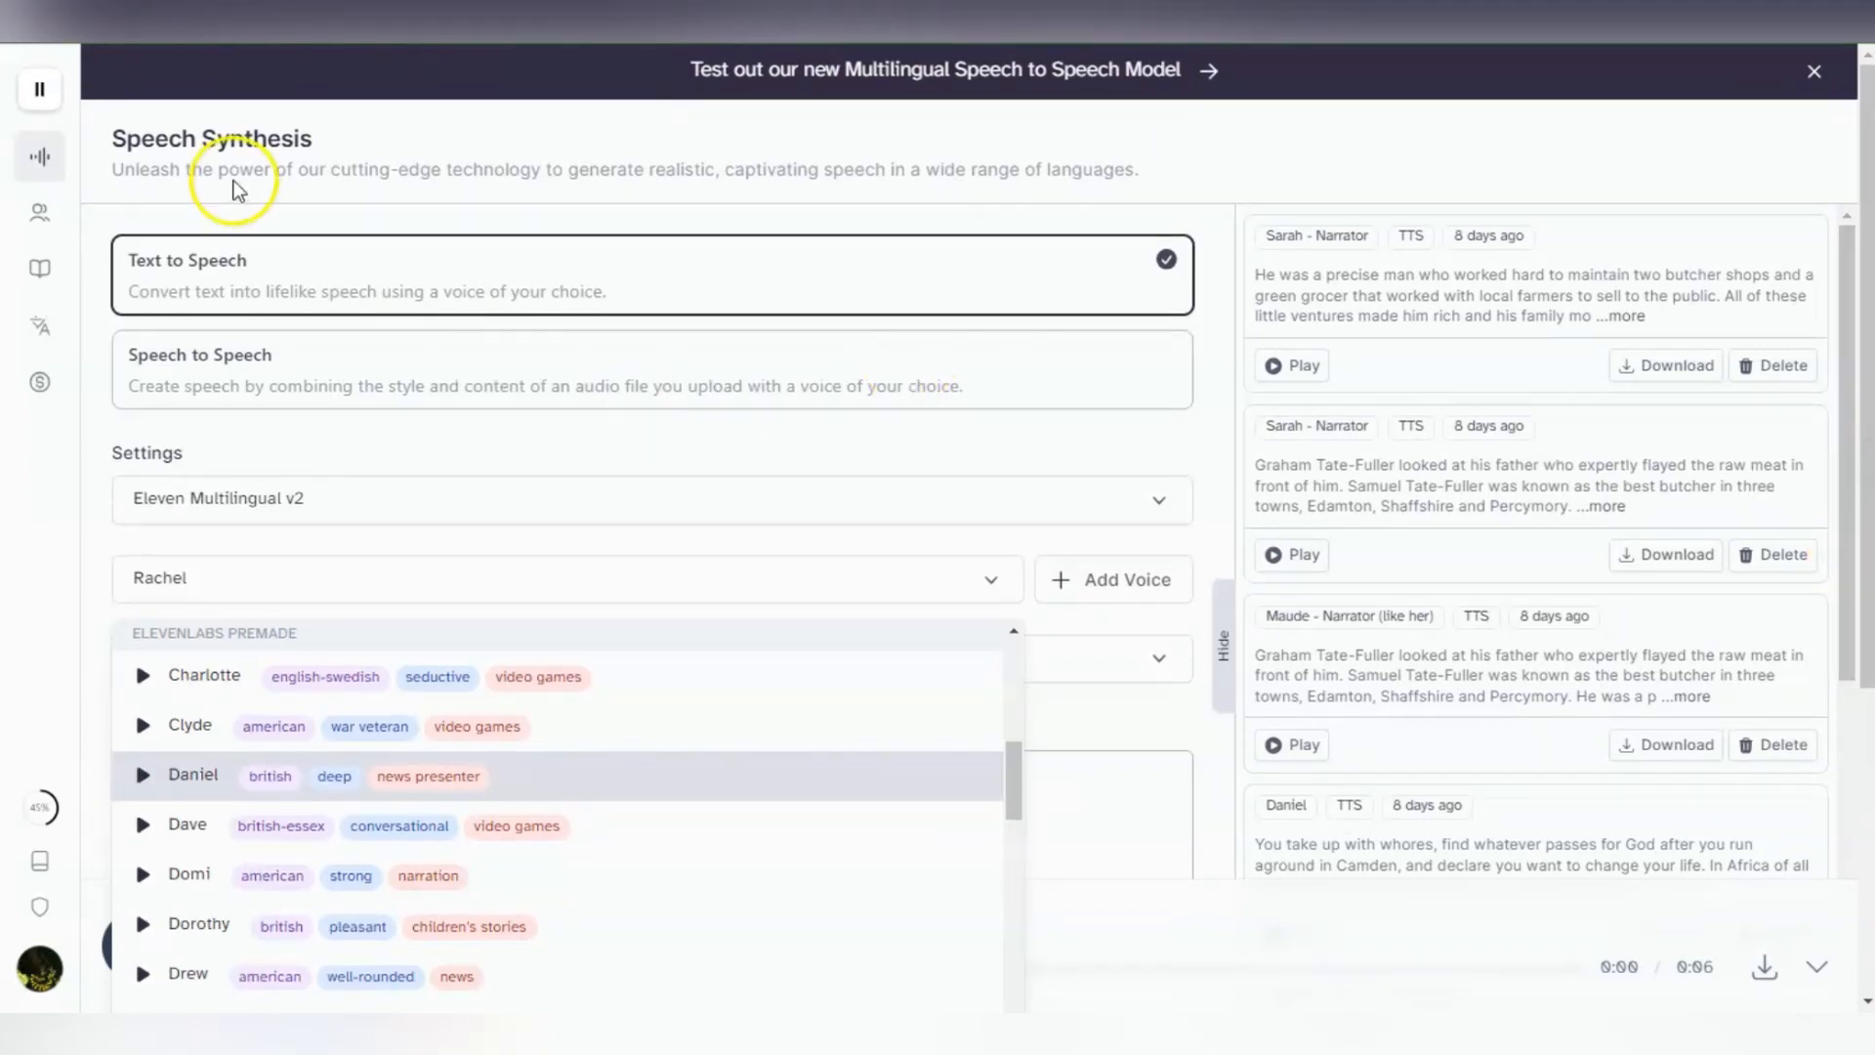
left_click(31, 89)
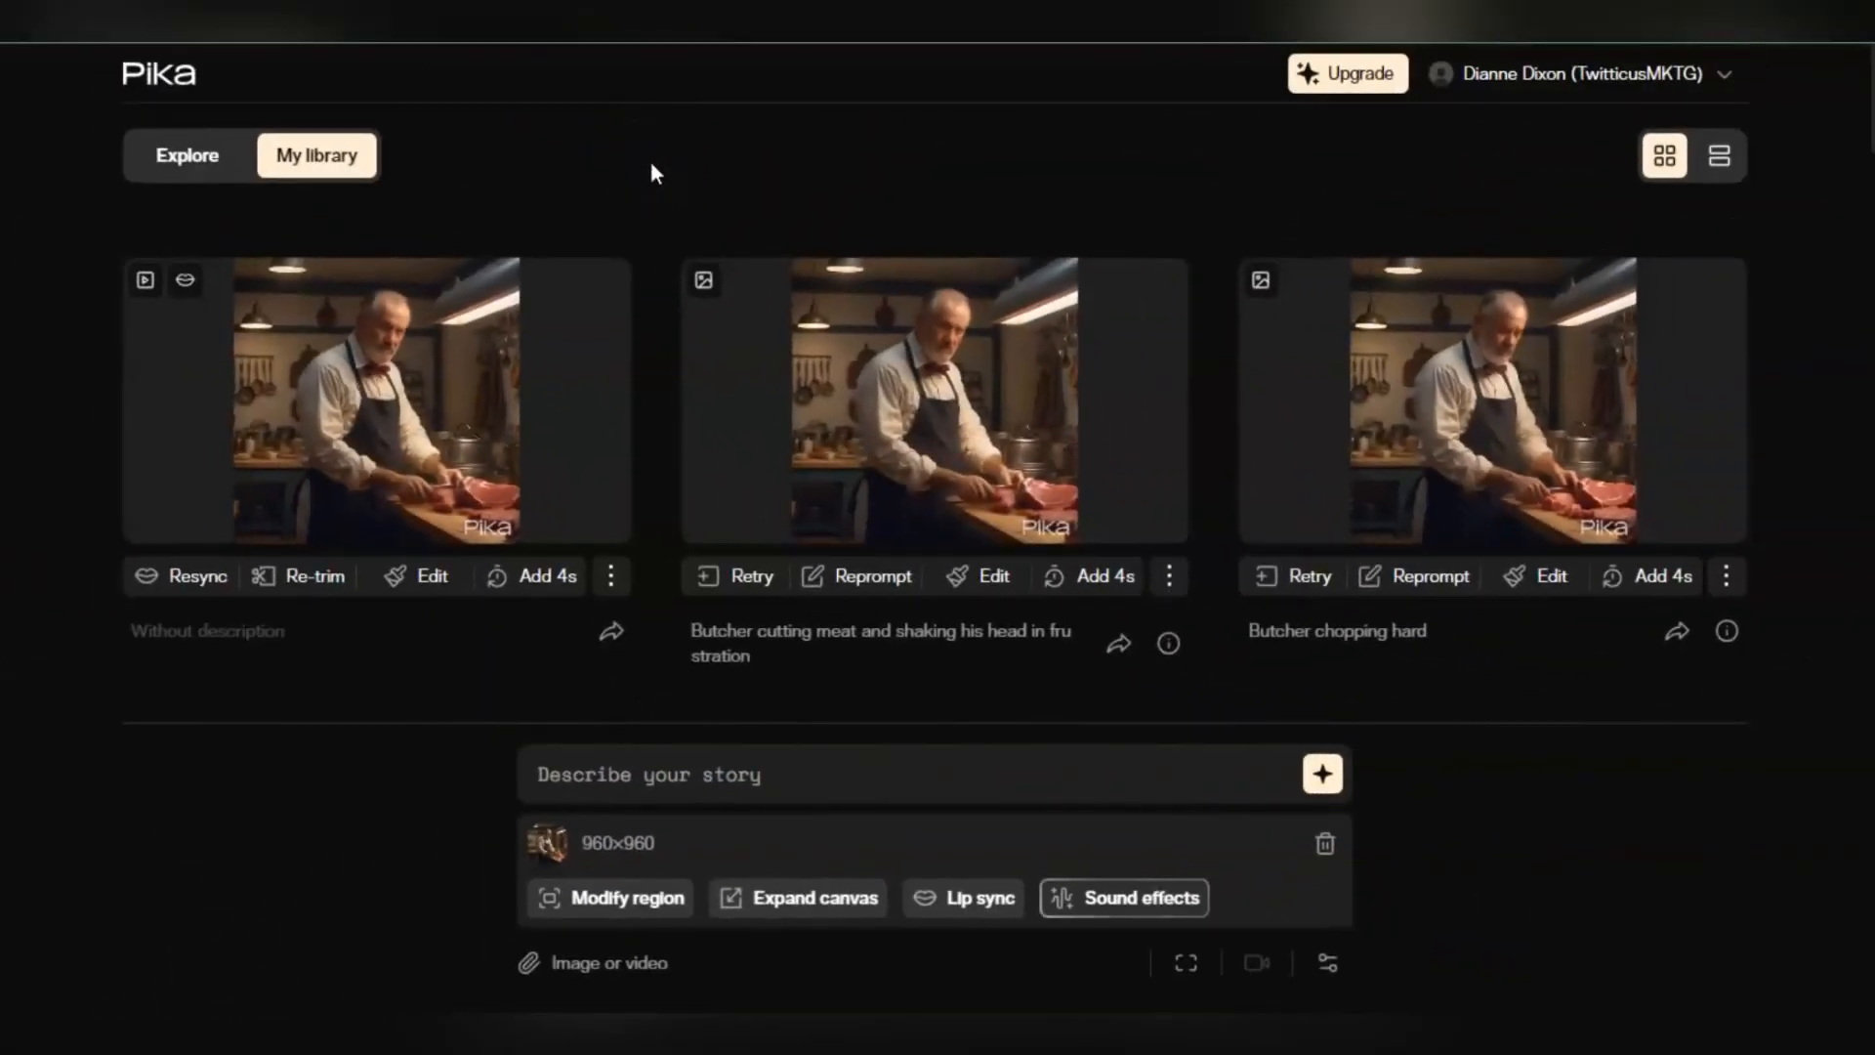
left_click(655, 193)
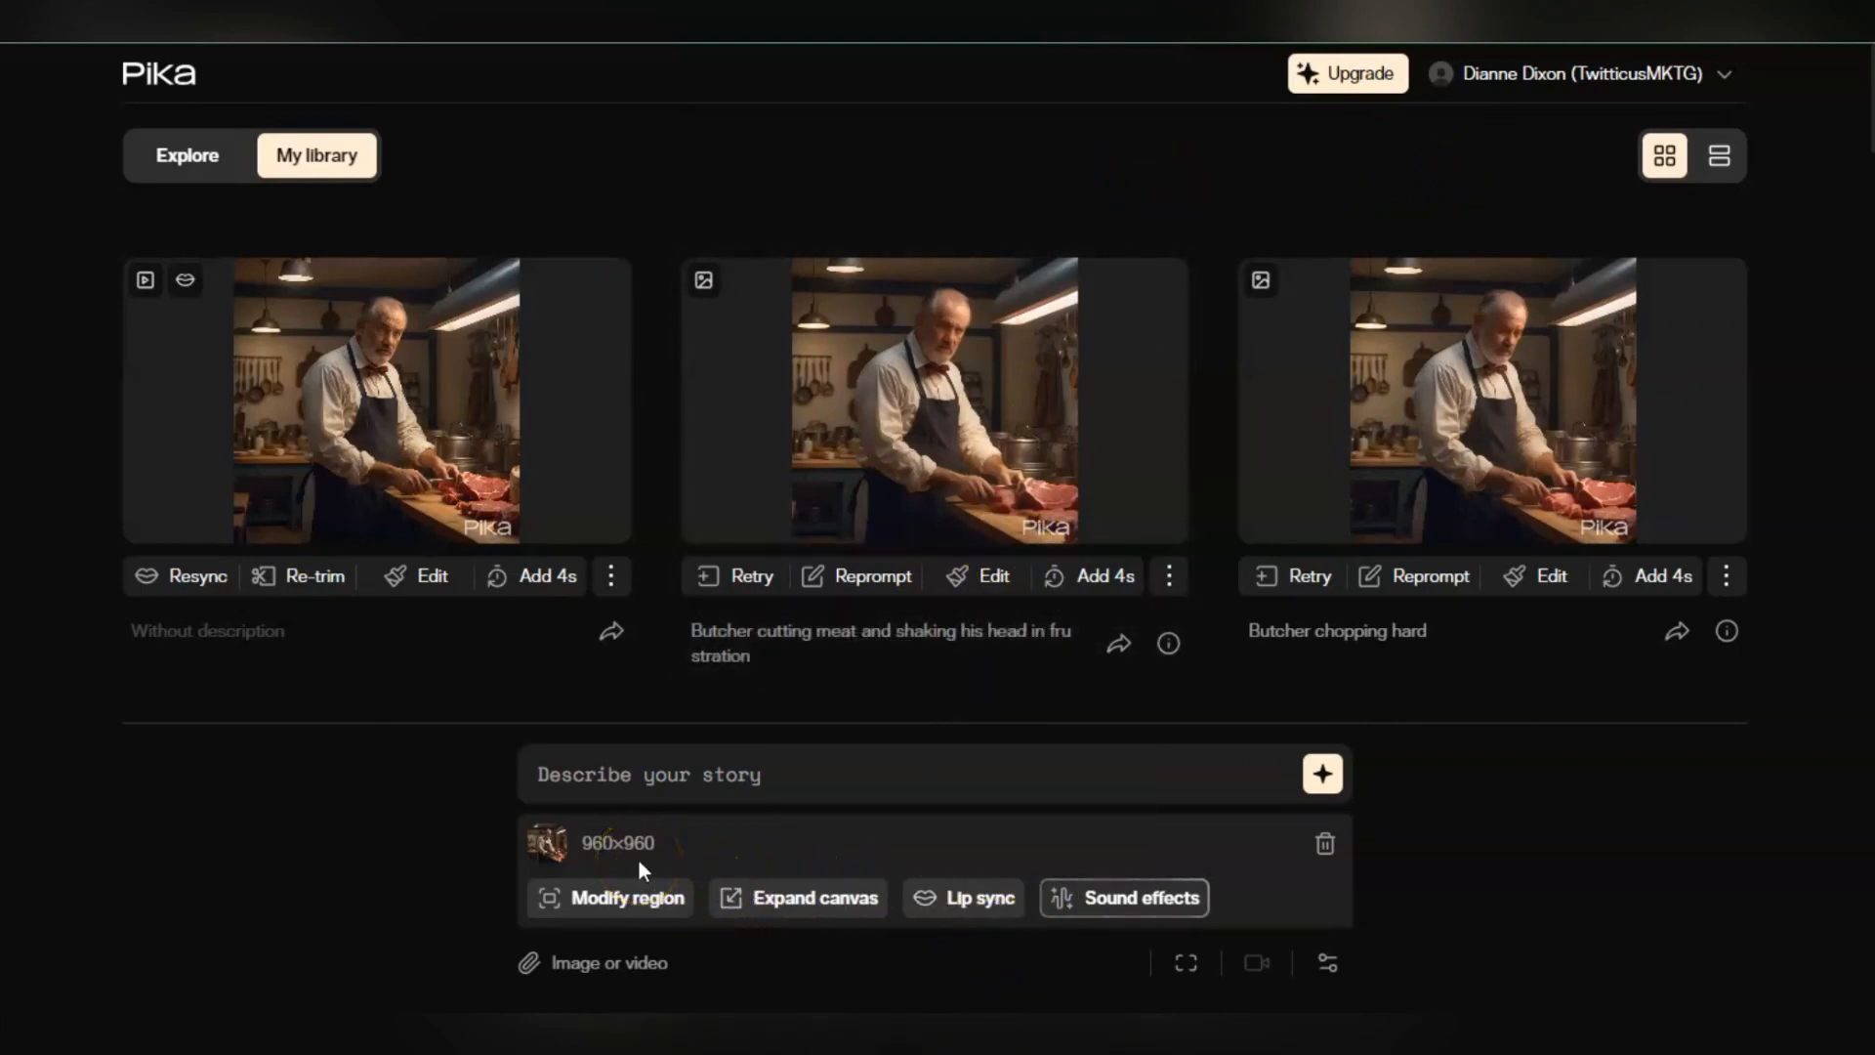
left_click(980, 900)
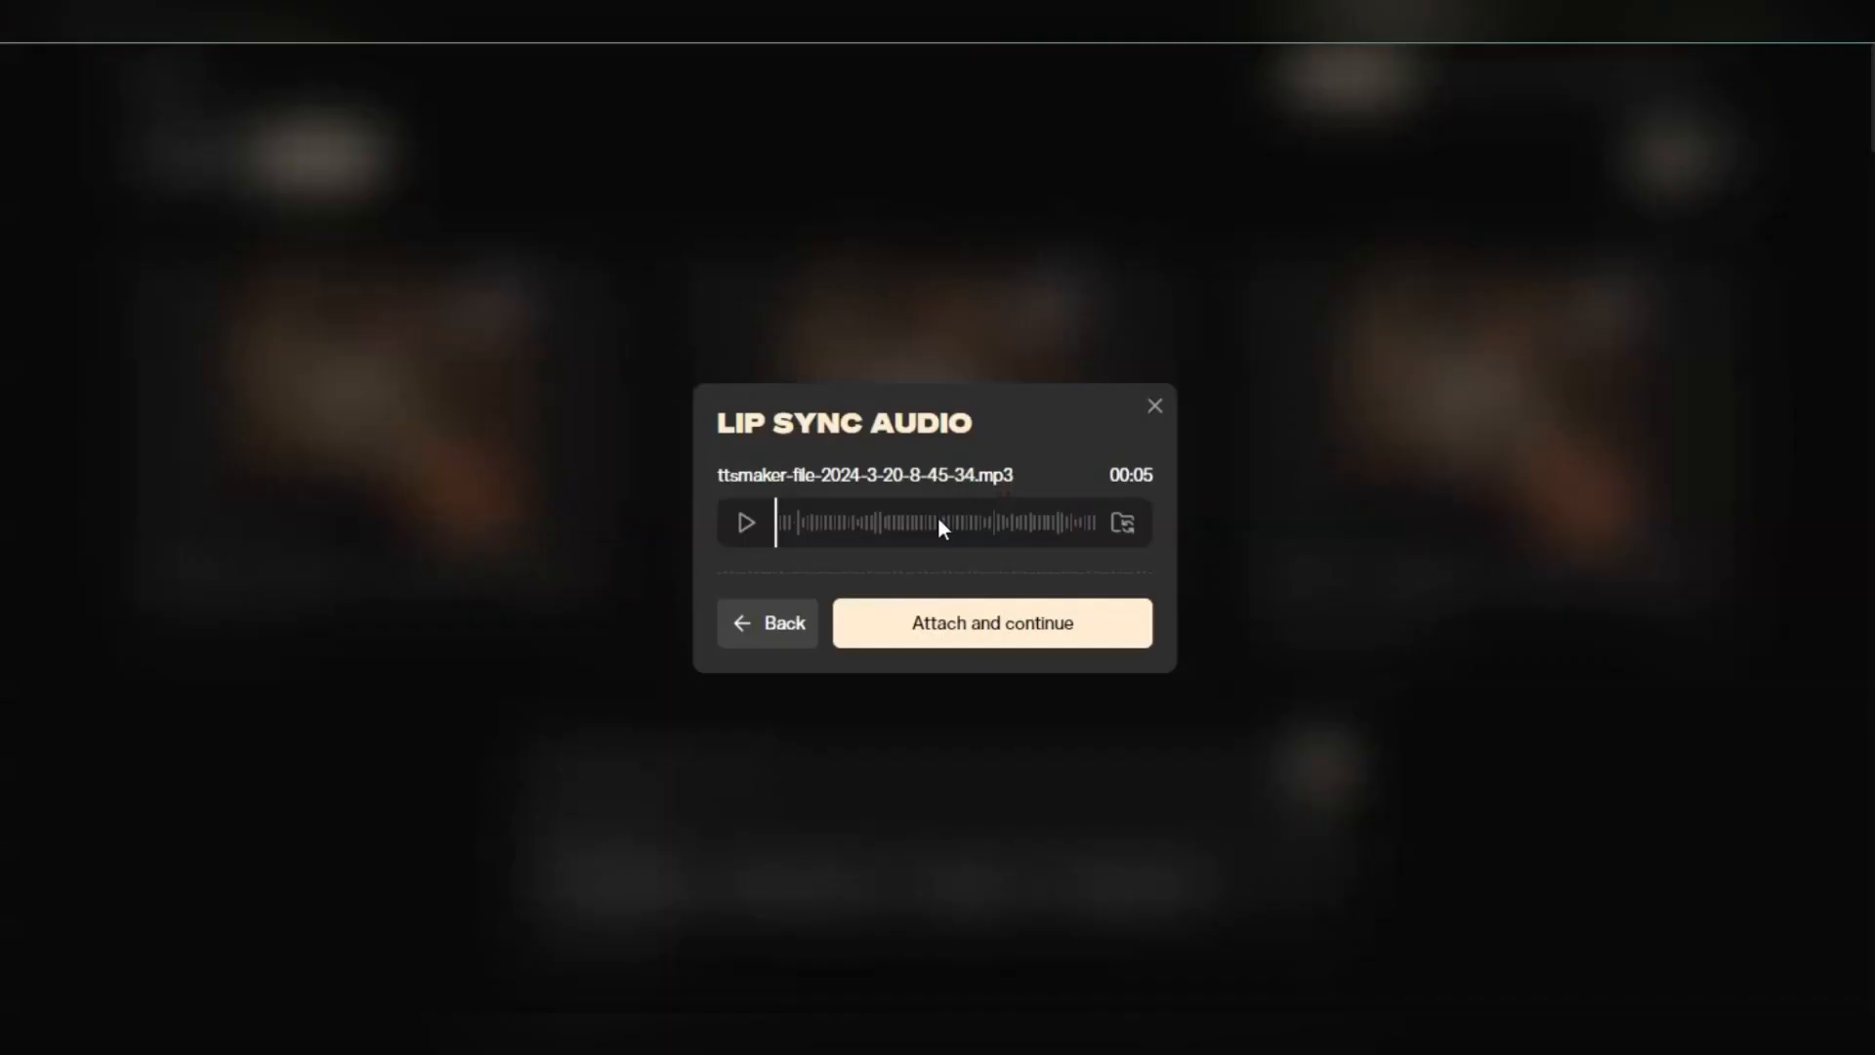
left_click(975, 625)
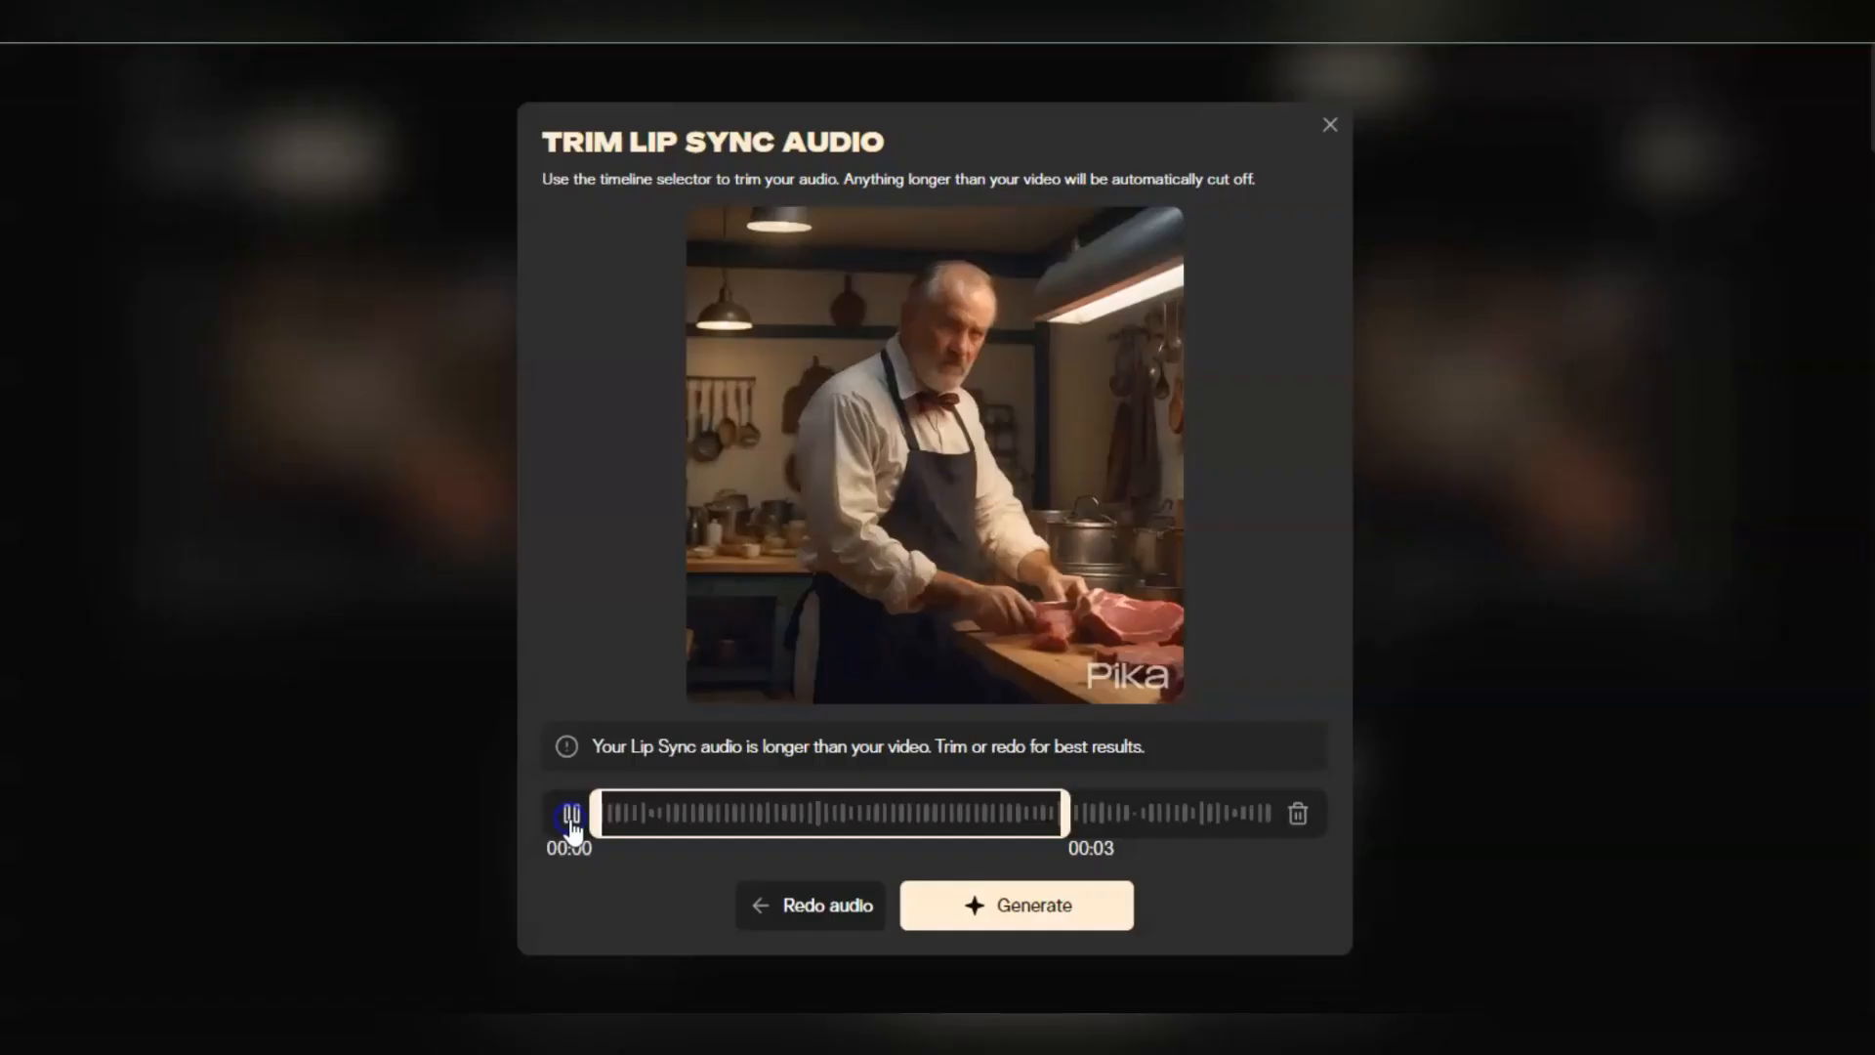
left_click(571, 820)
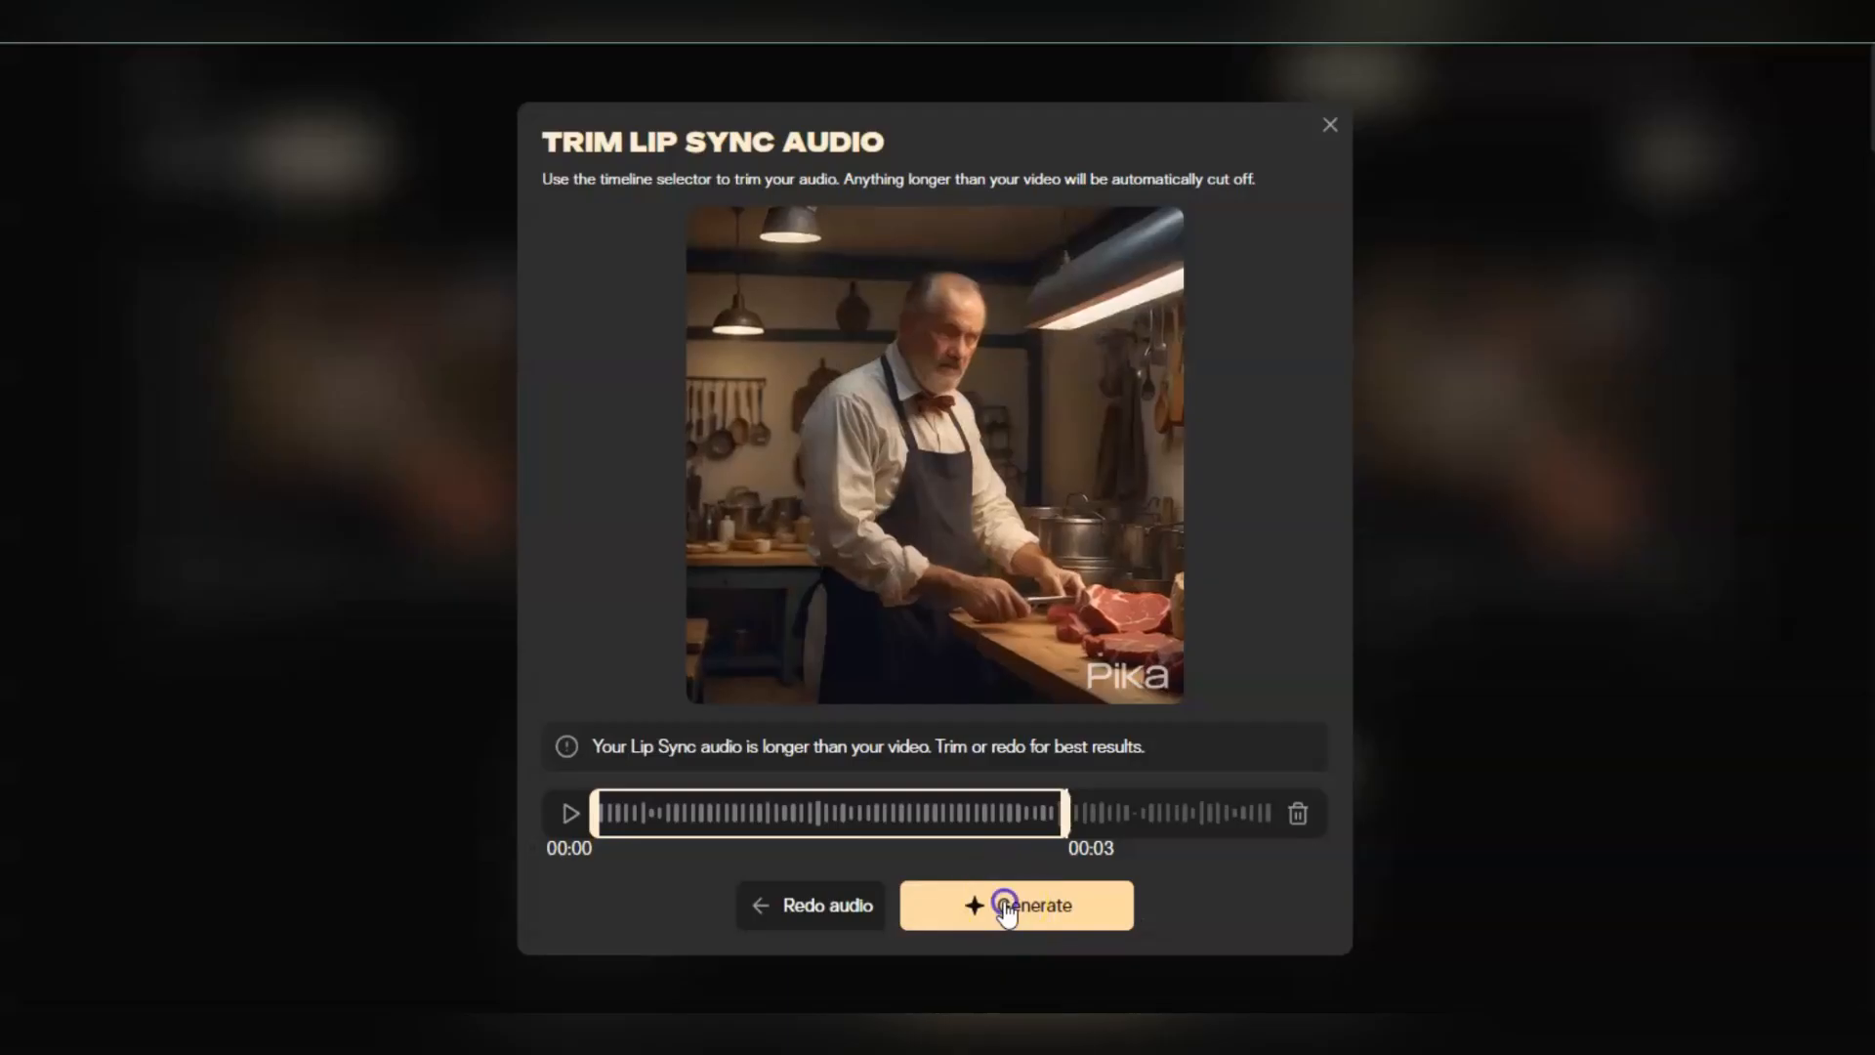
left_click(1005, 904)
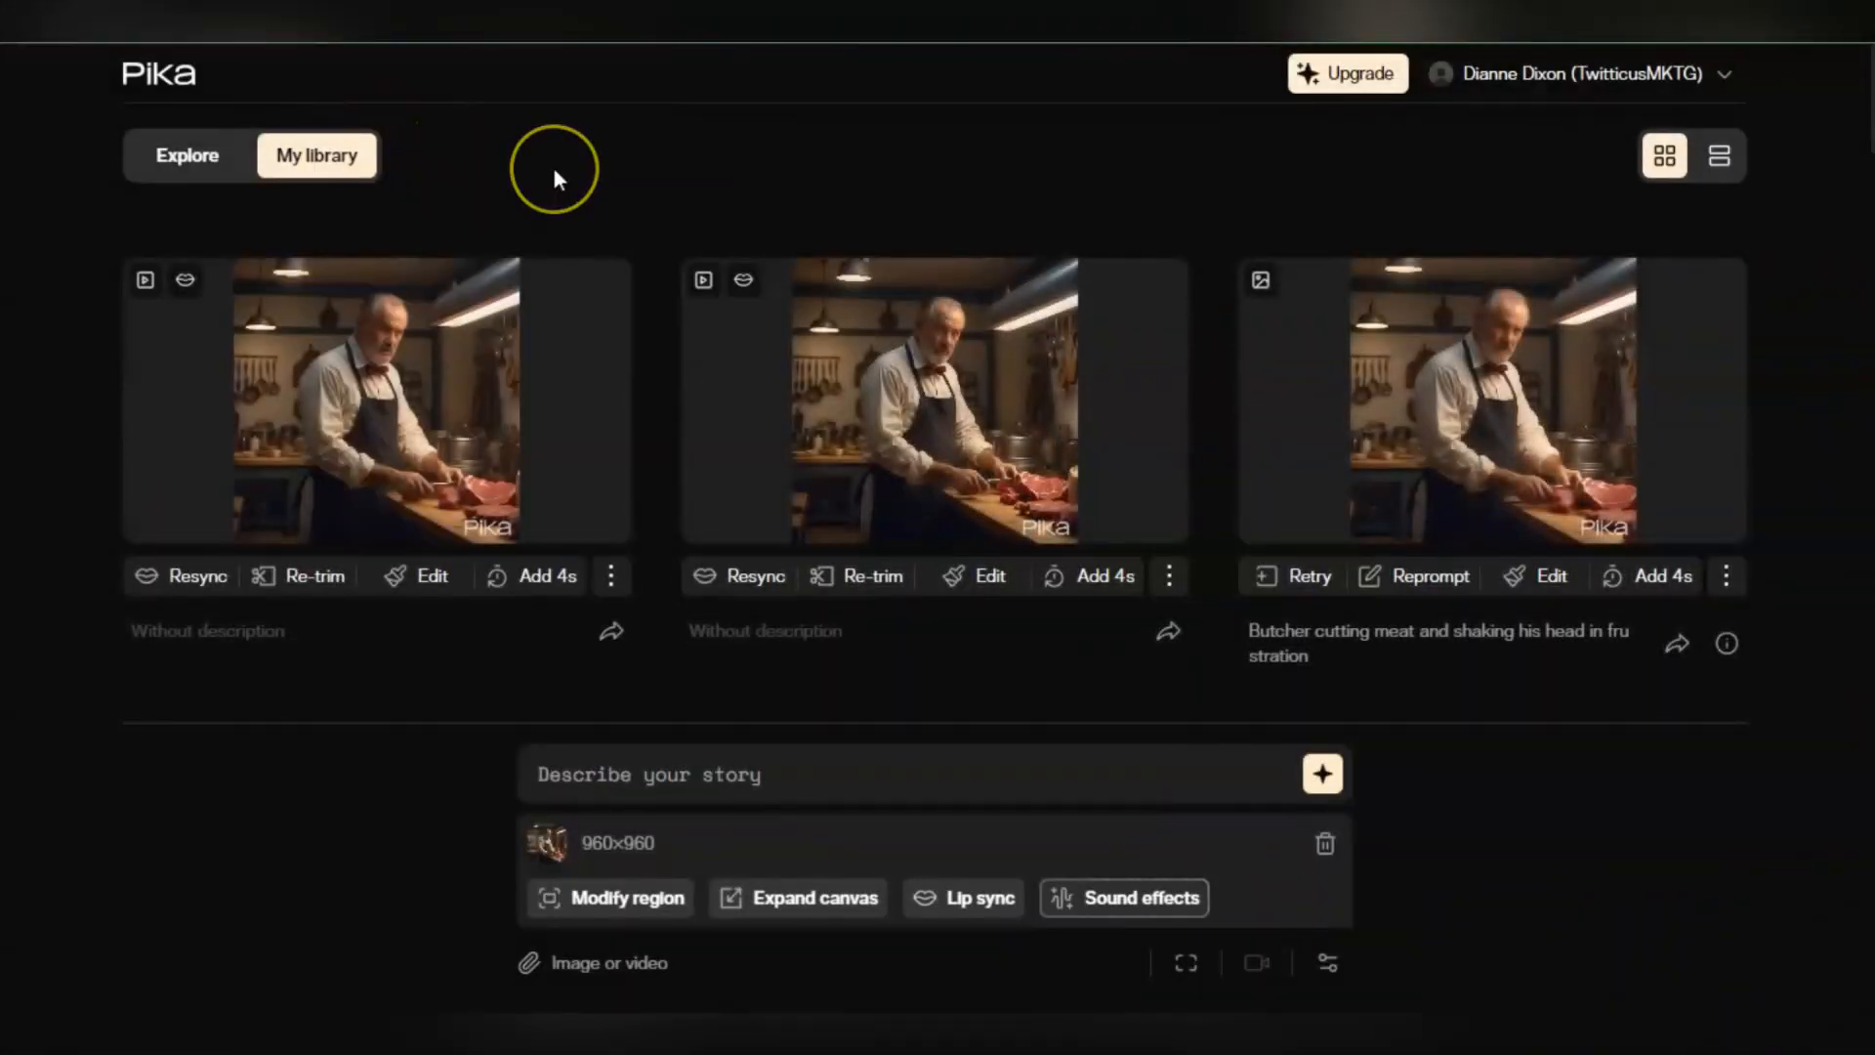
View the newest lip-synced butcher clip enlarged to check its speech and mouth movement
mouse_move(615, 519)
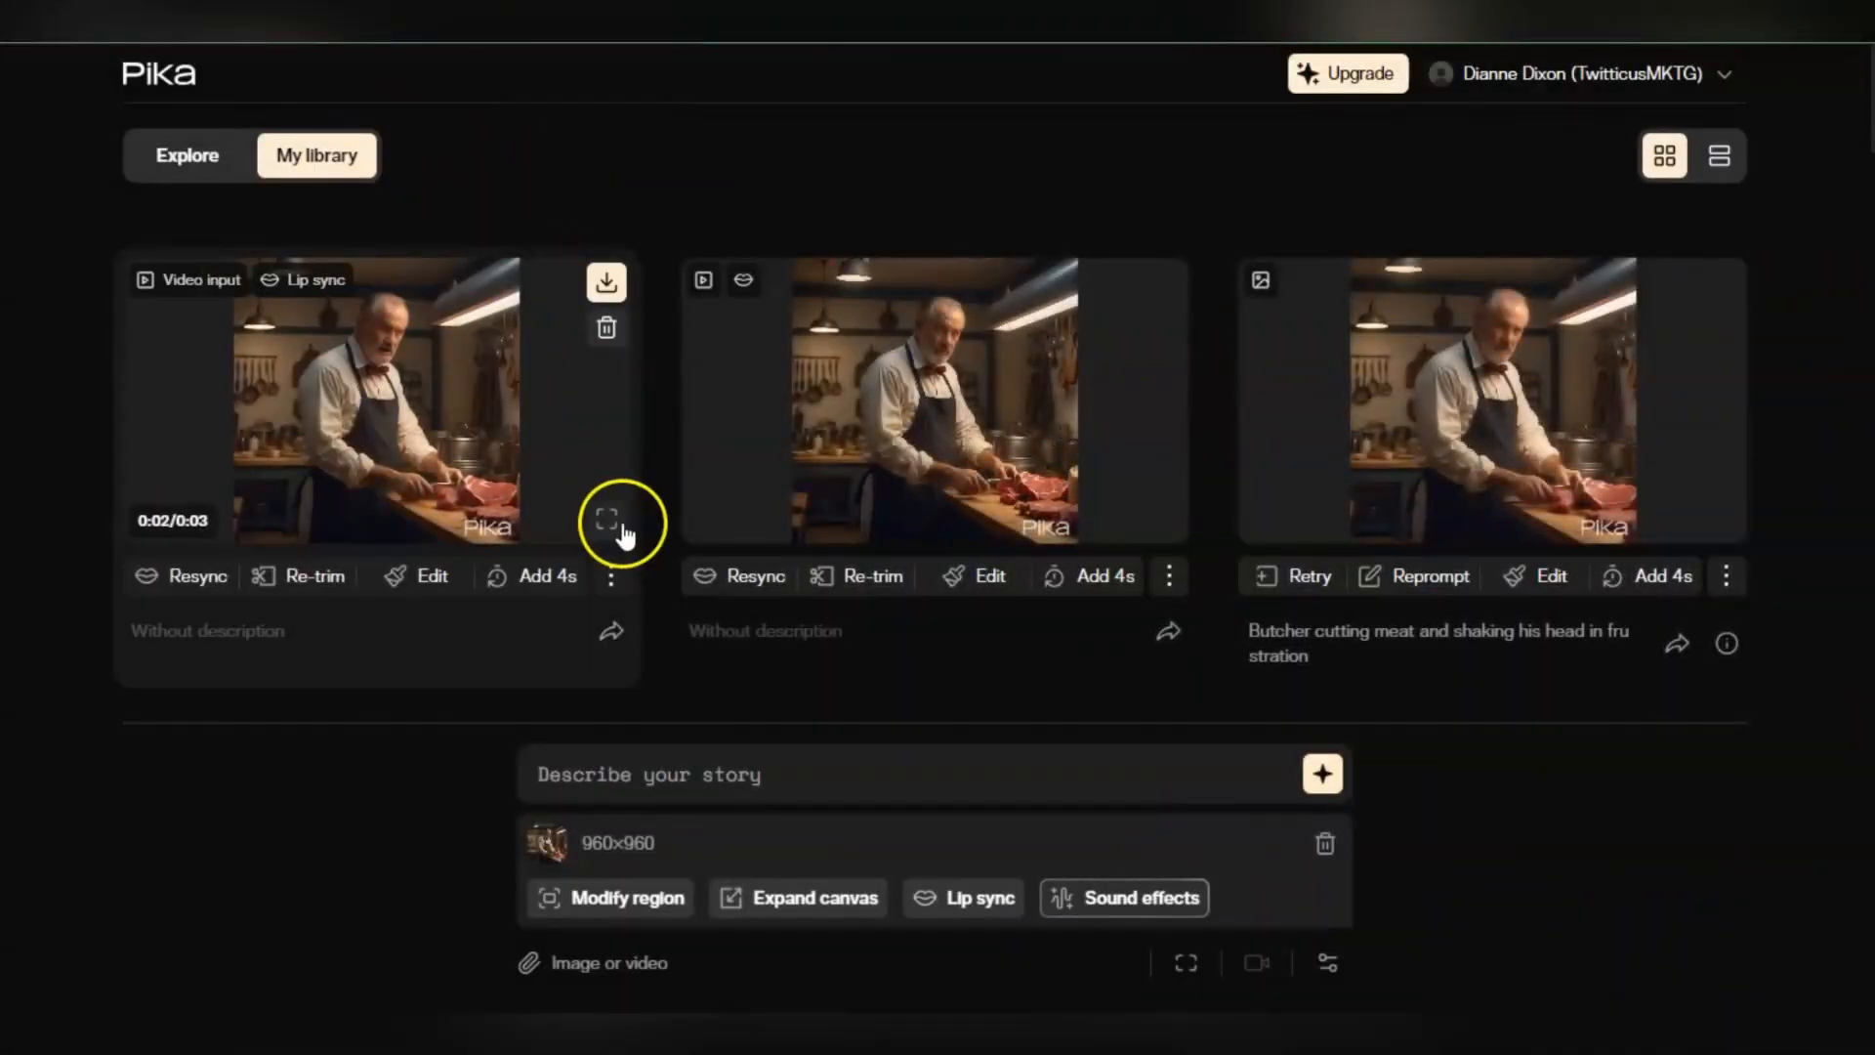
left_click(608, 523)
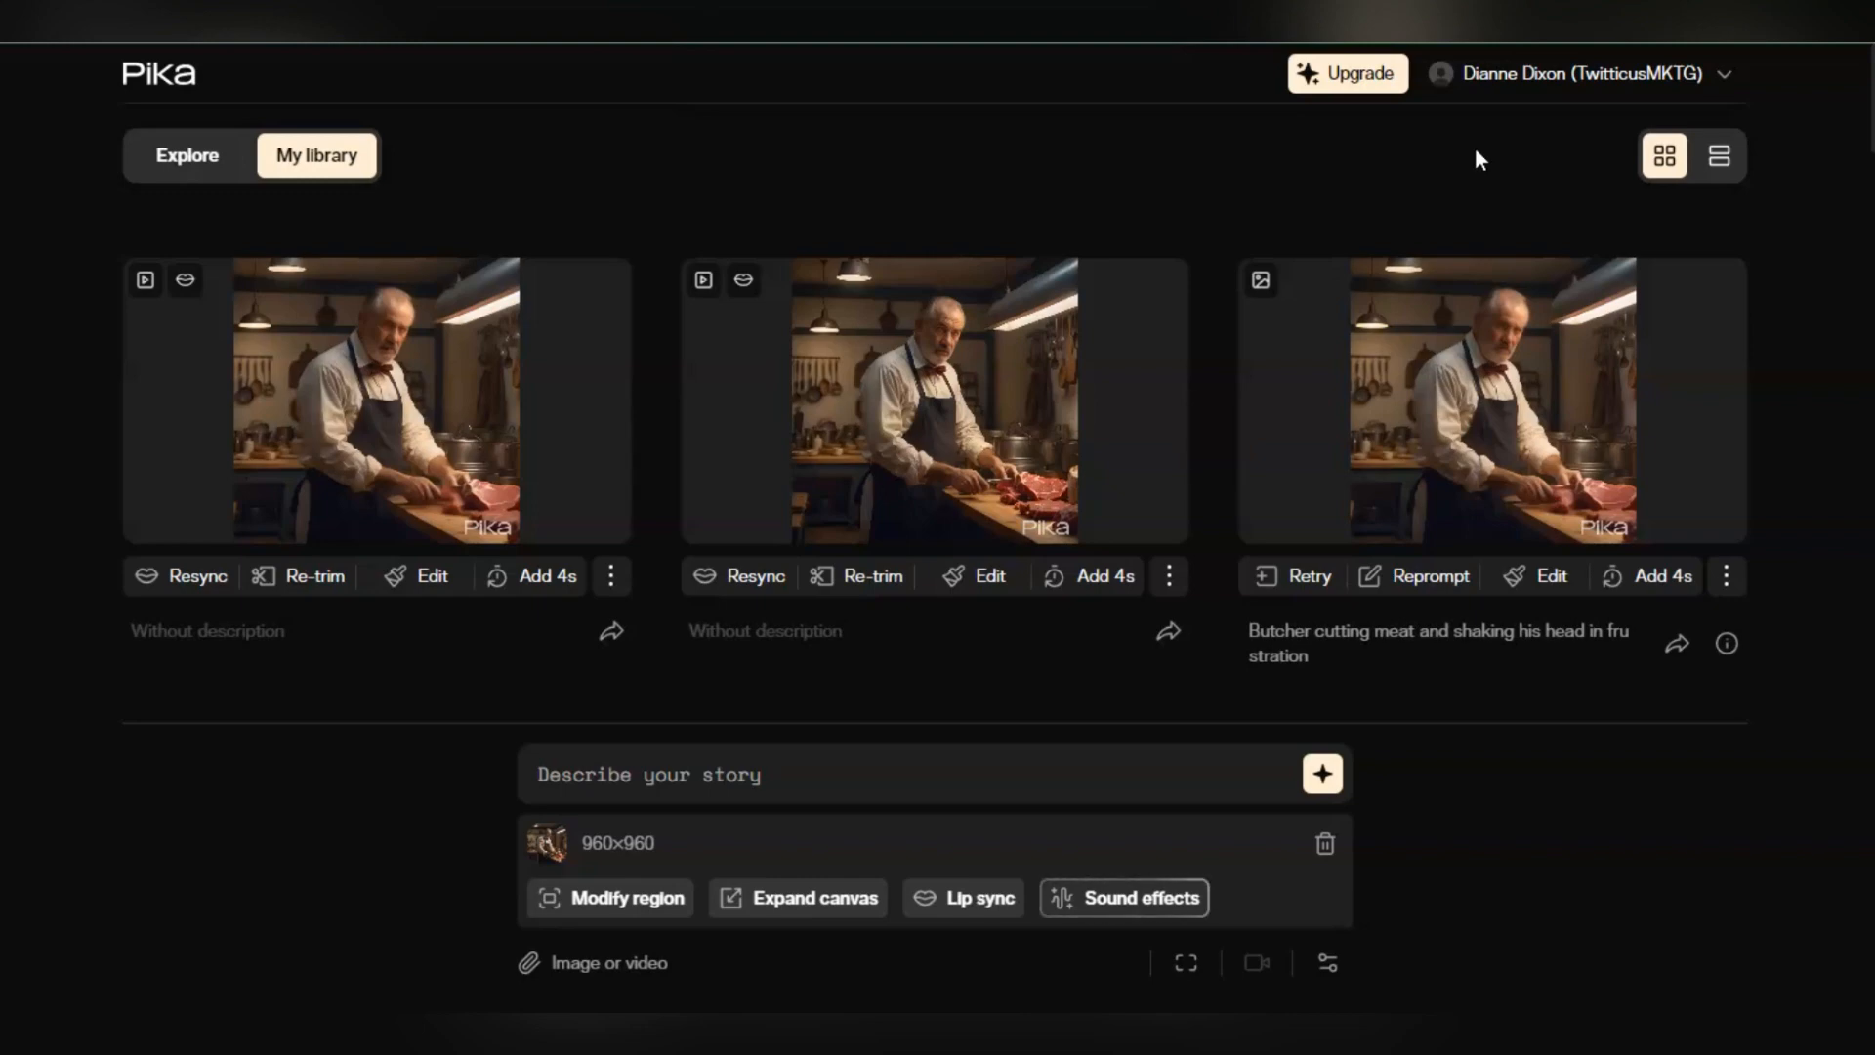
left_click(573, 195)
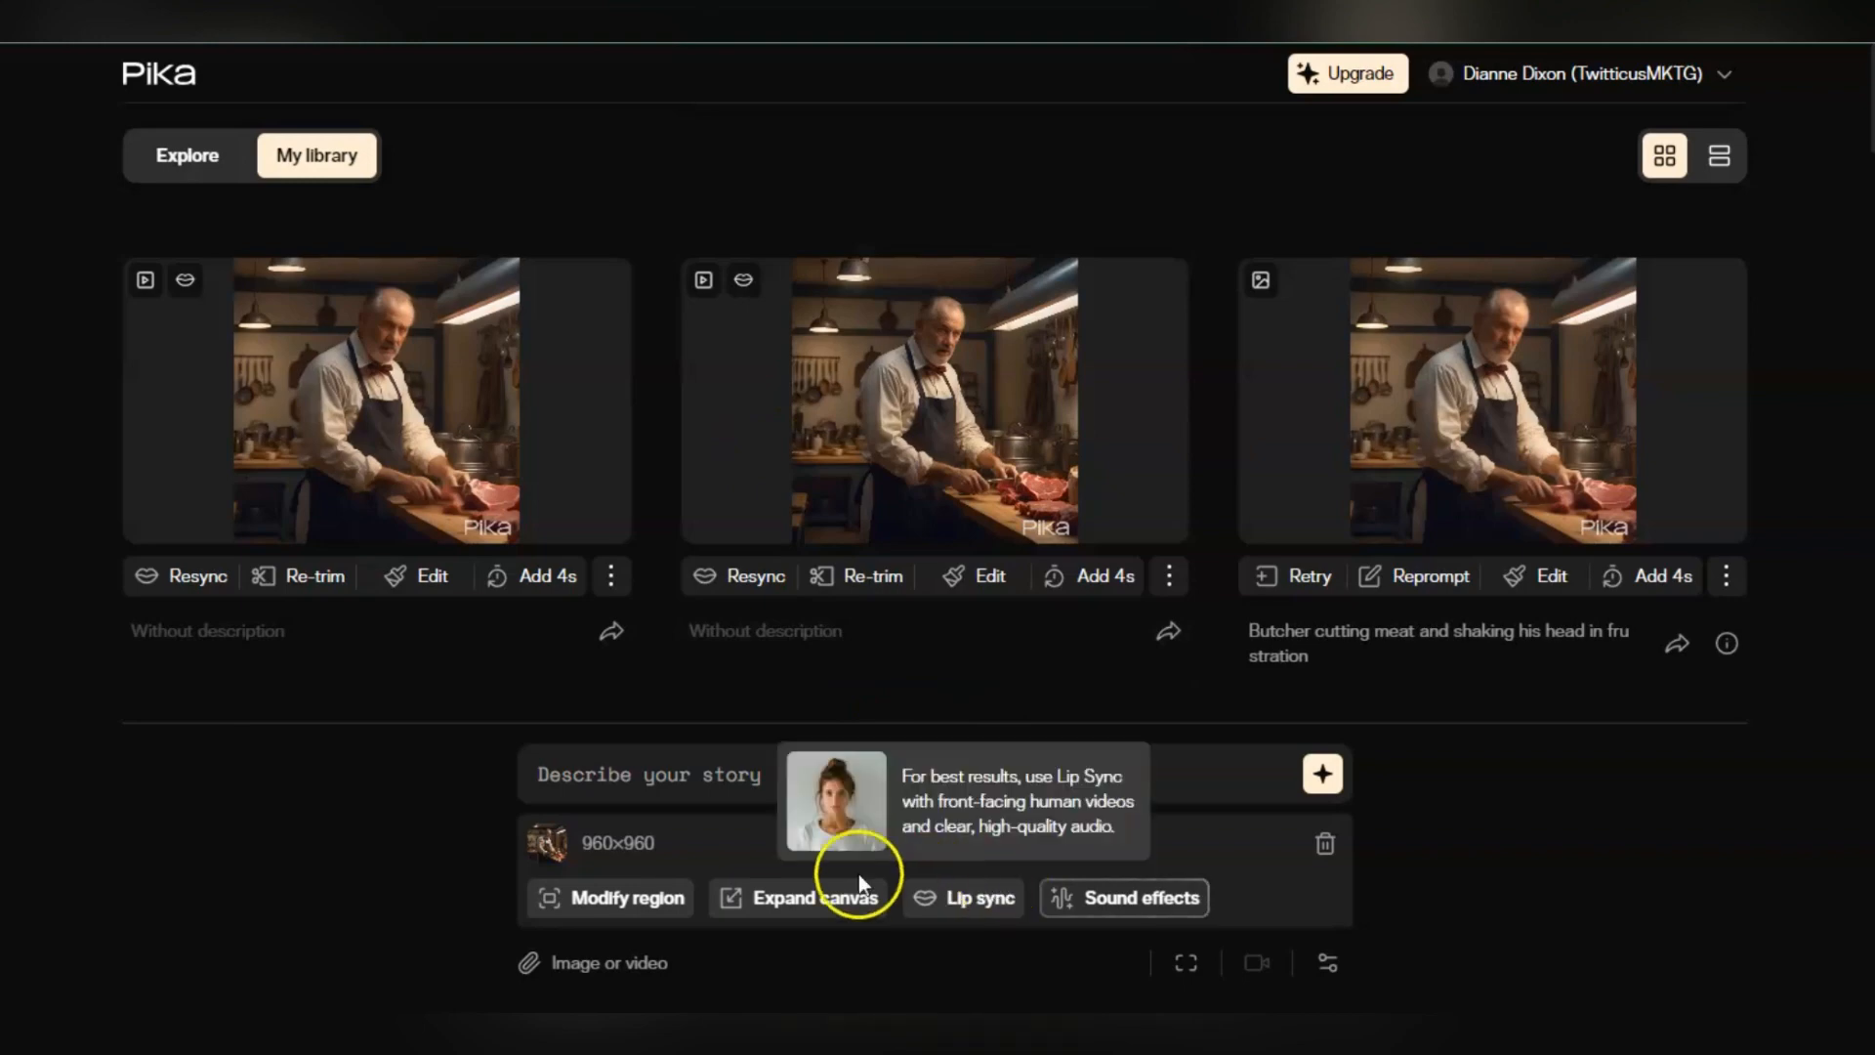
Try re-trimming the newest butcher clip's lip sync audio to the section from 00:02 to 00:05, and close the trim settings
left_click(311, 575)
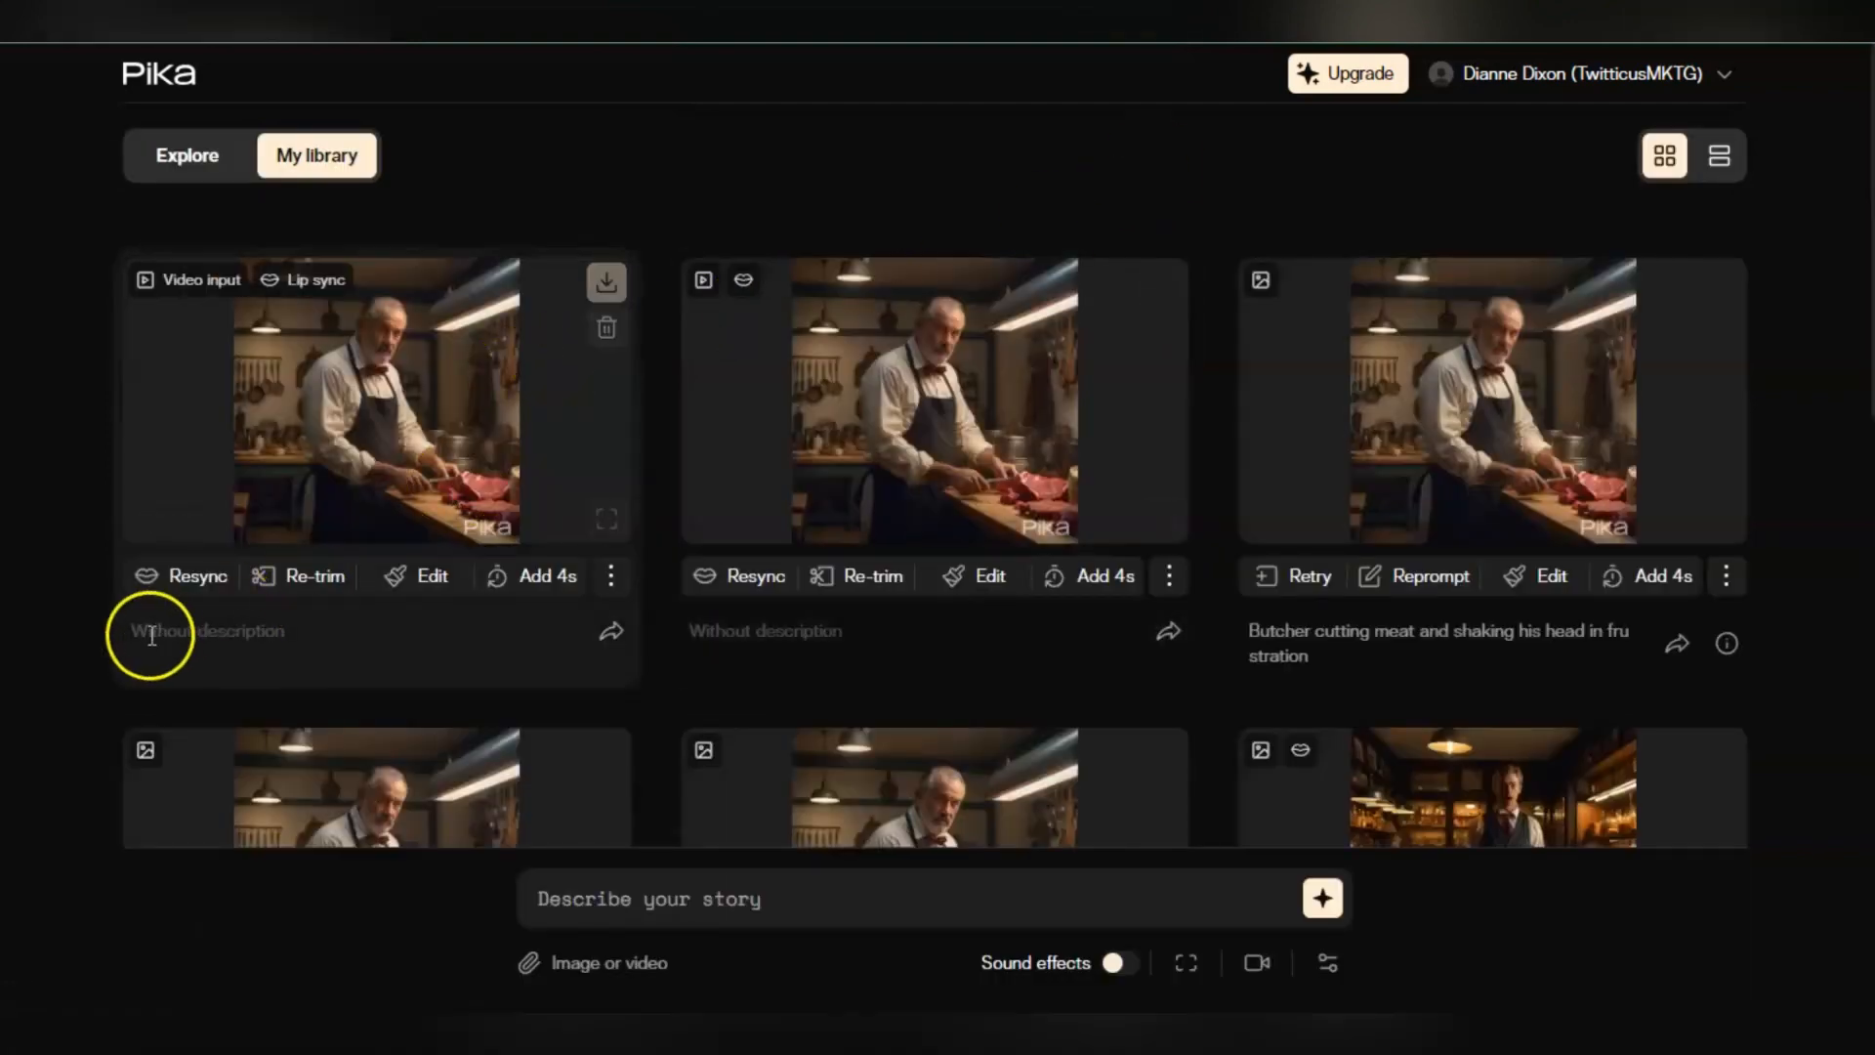
left_click(184, 577)
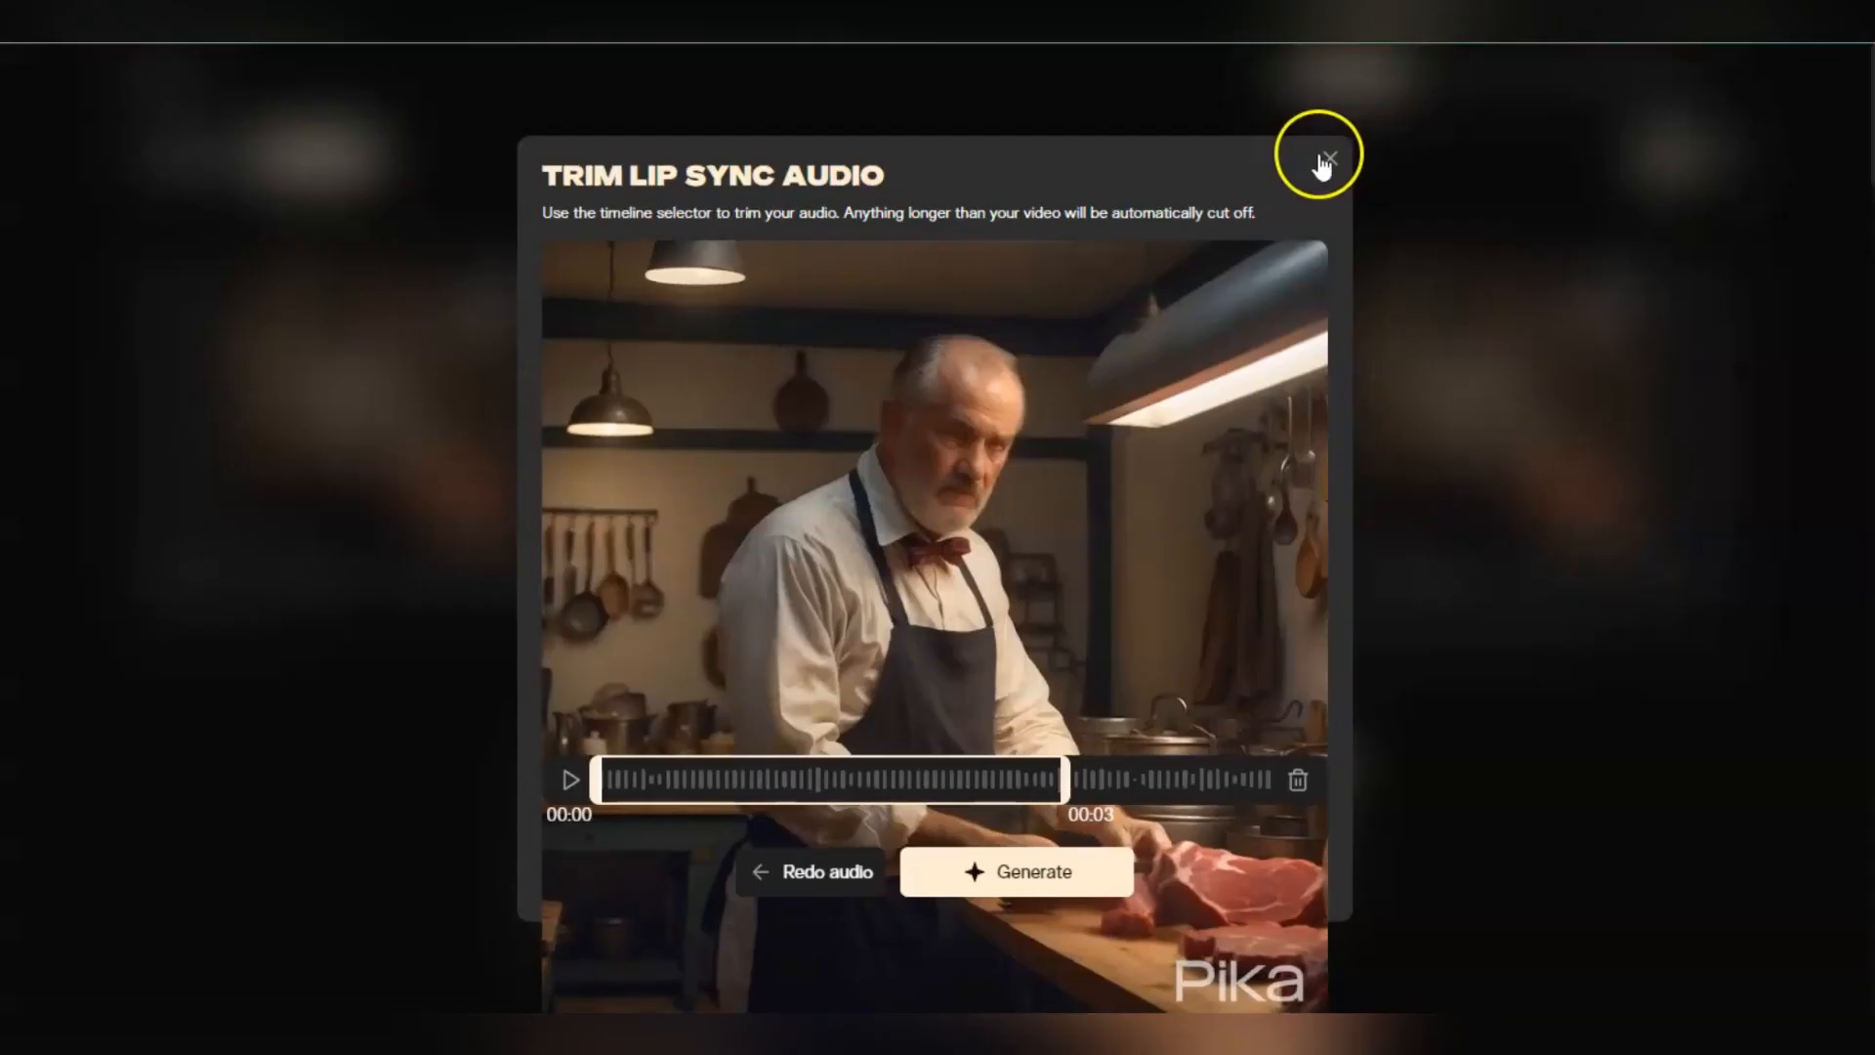
left_click(1326, 159)
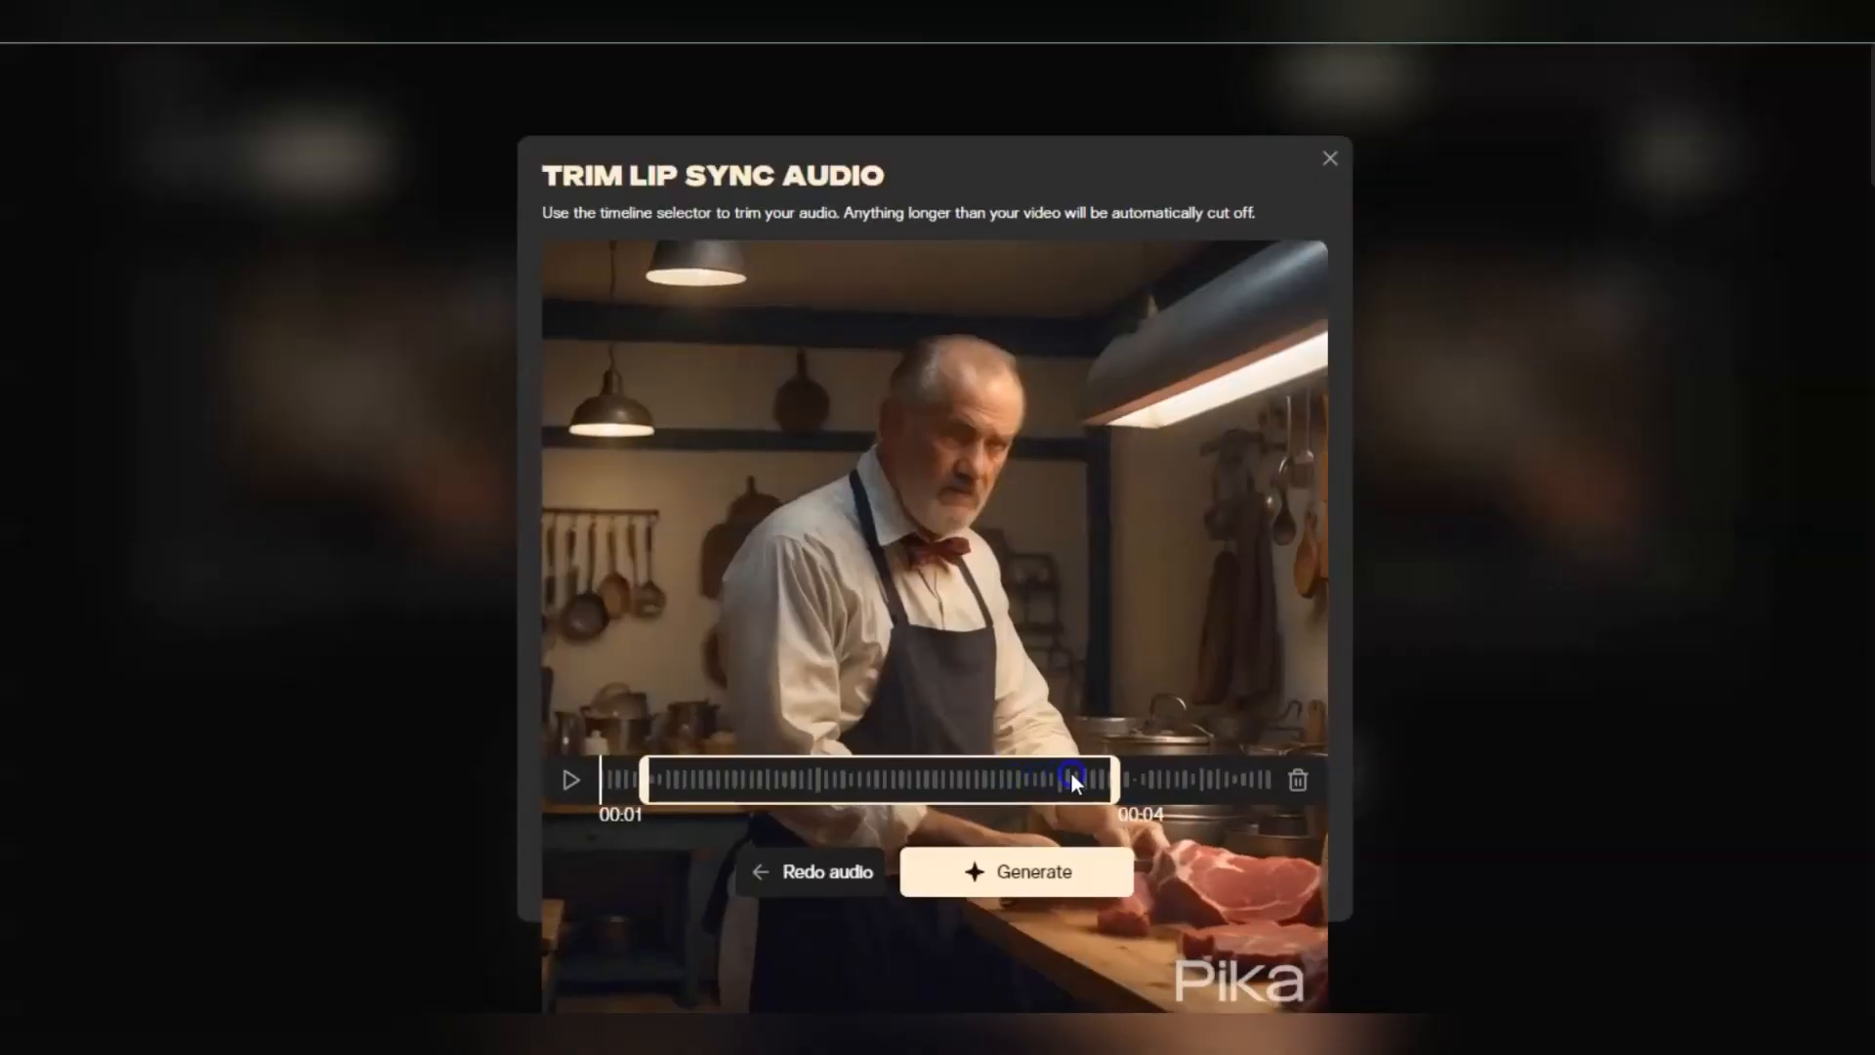
left_click_drag(1071, 771, 1211, 772)
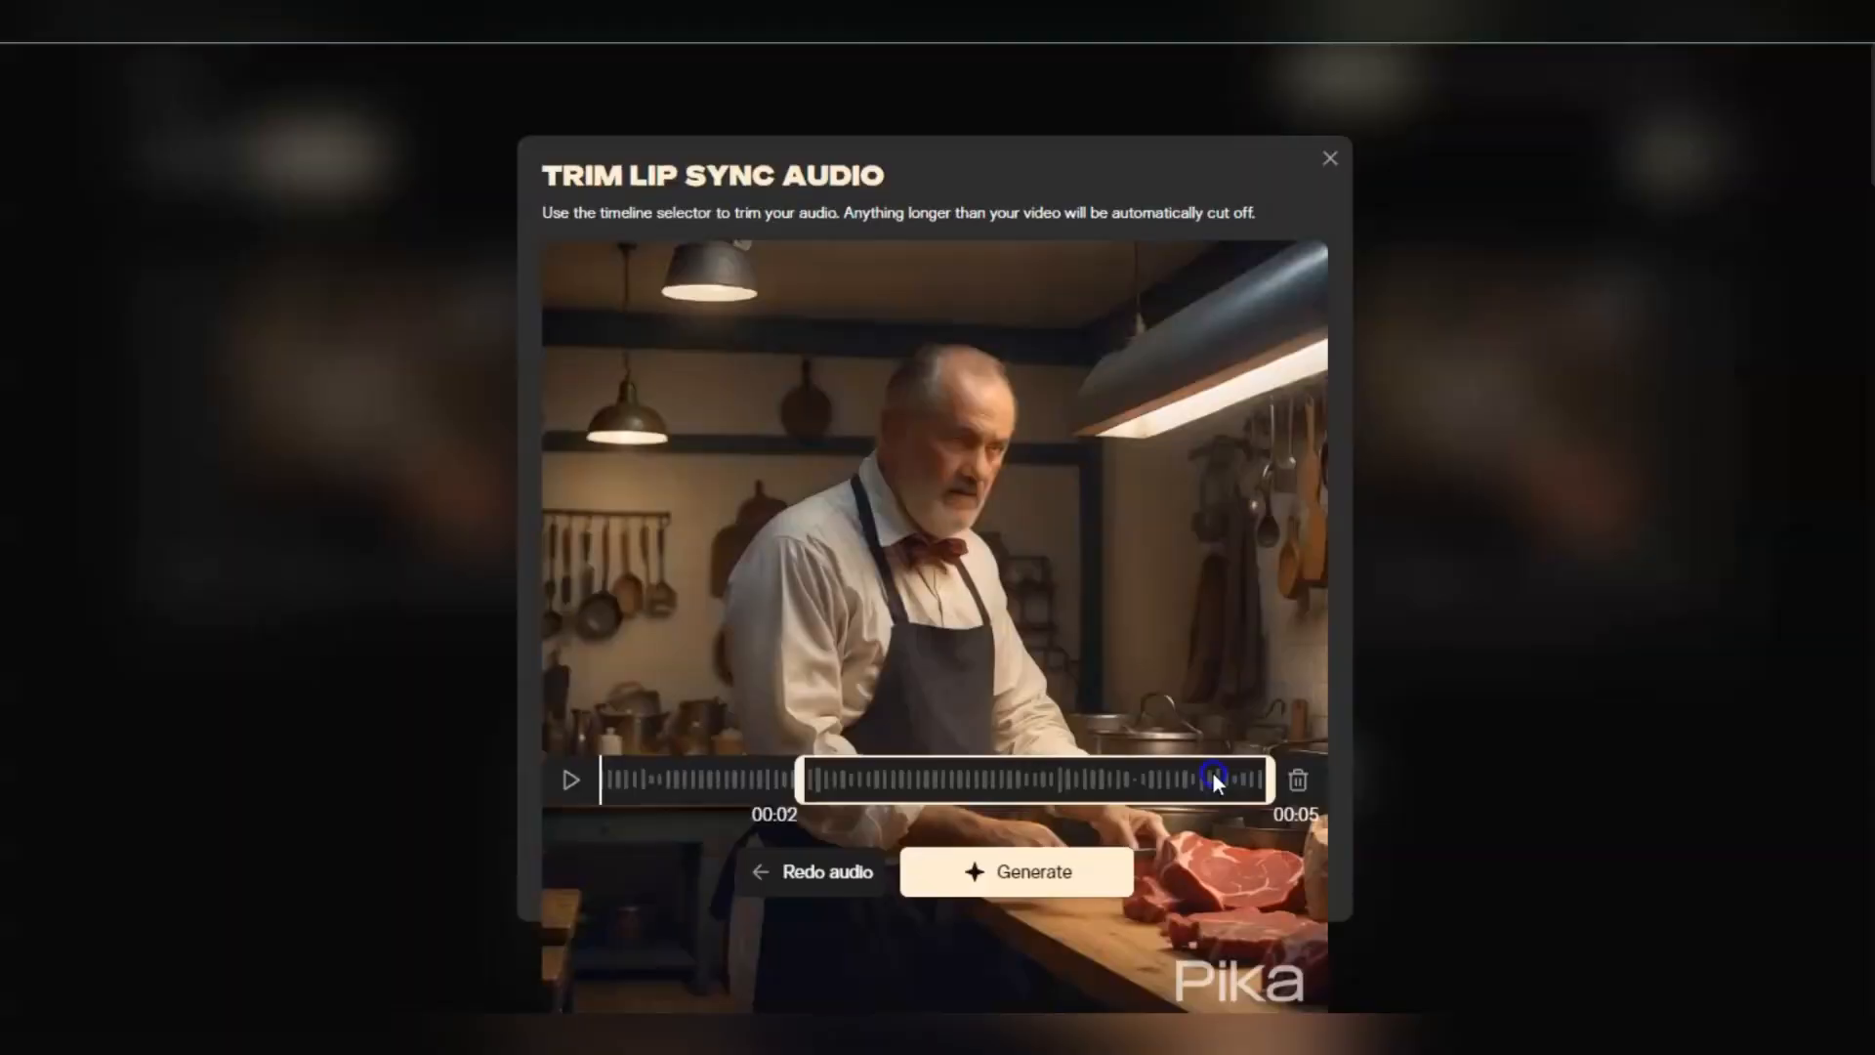
left_click(971, 875)
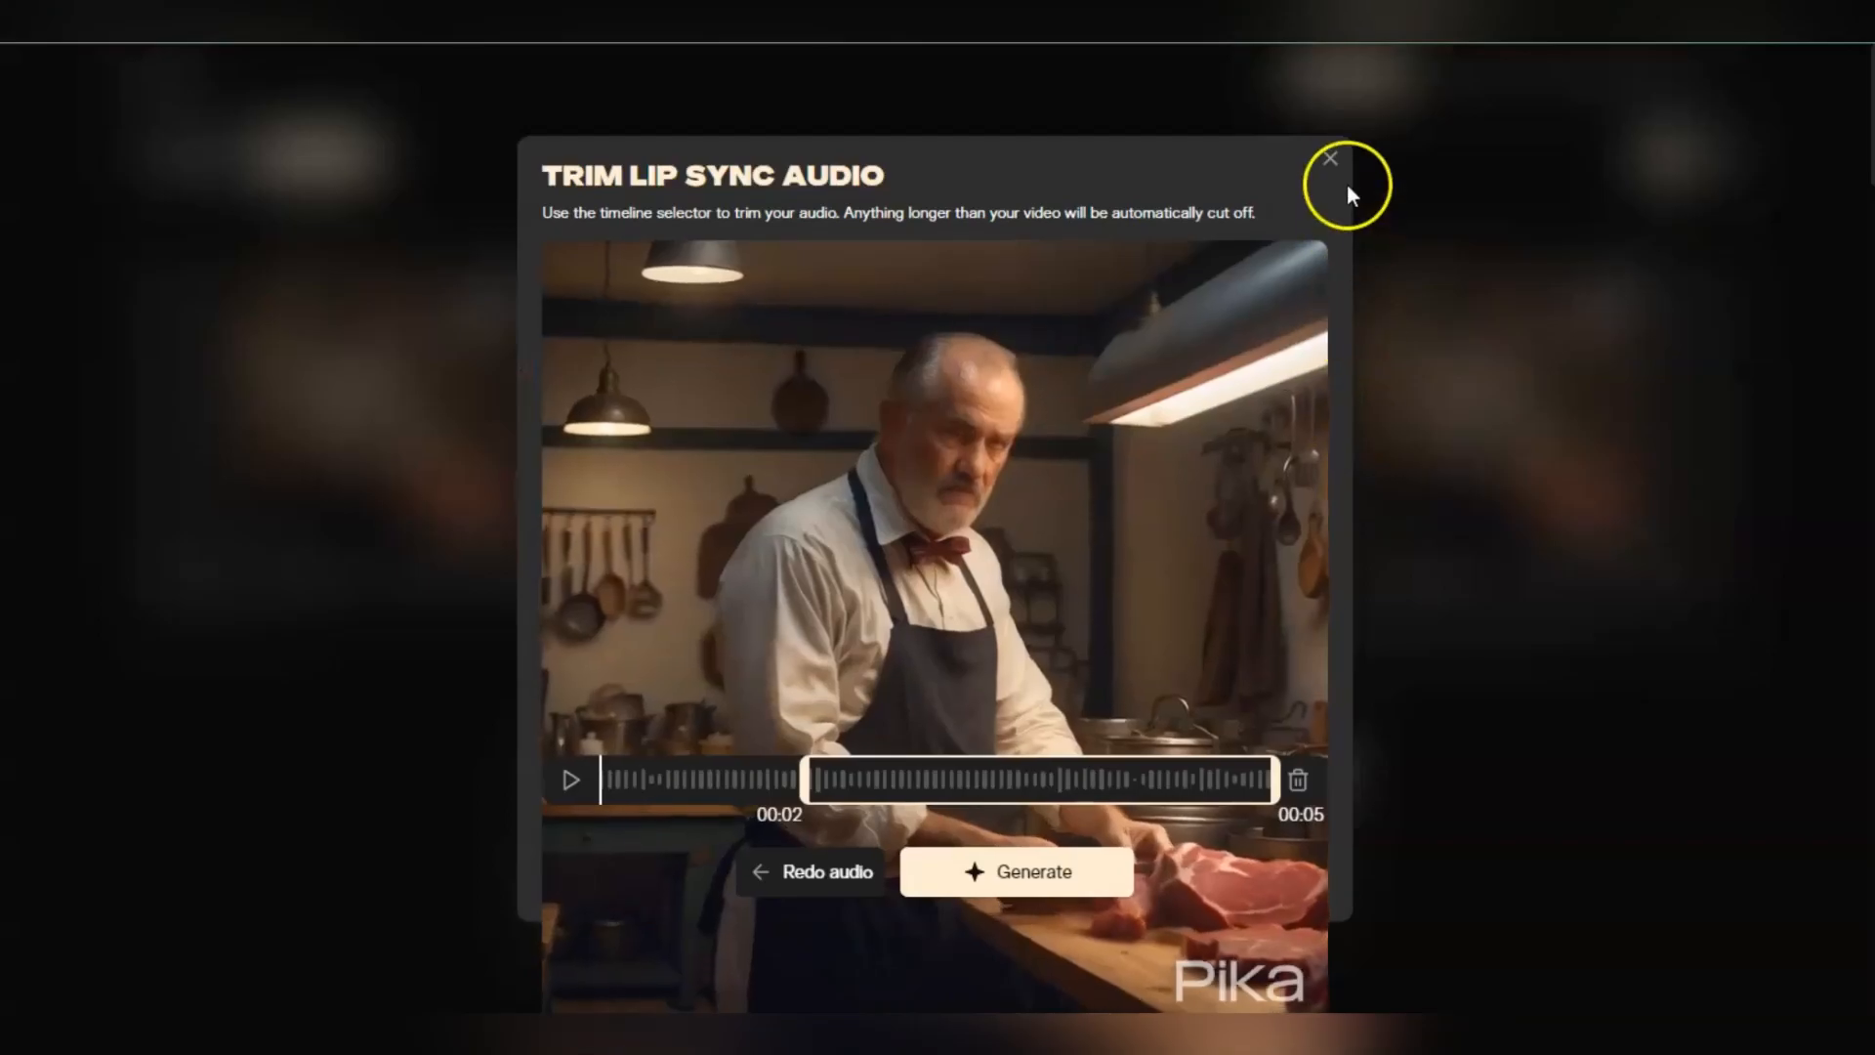
left_click(1330, 158)
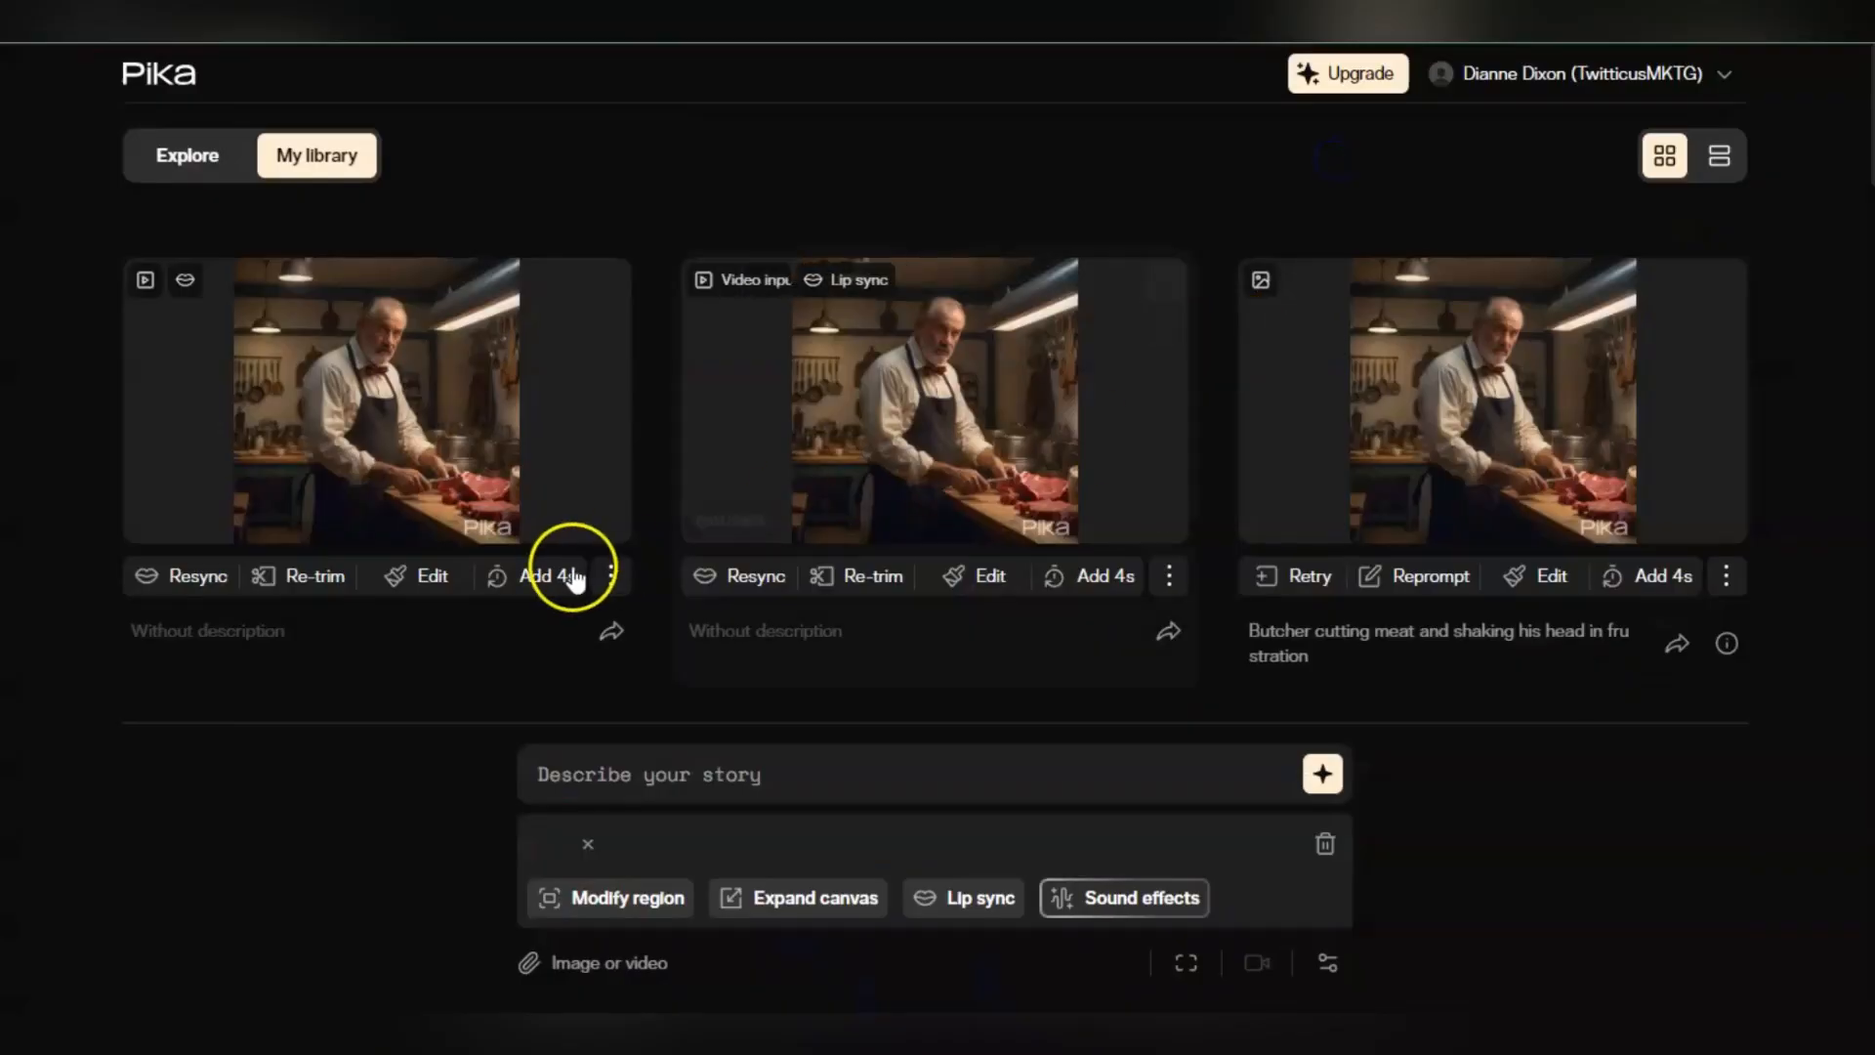
mouse_move(495, 530)
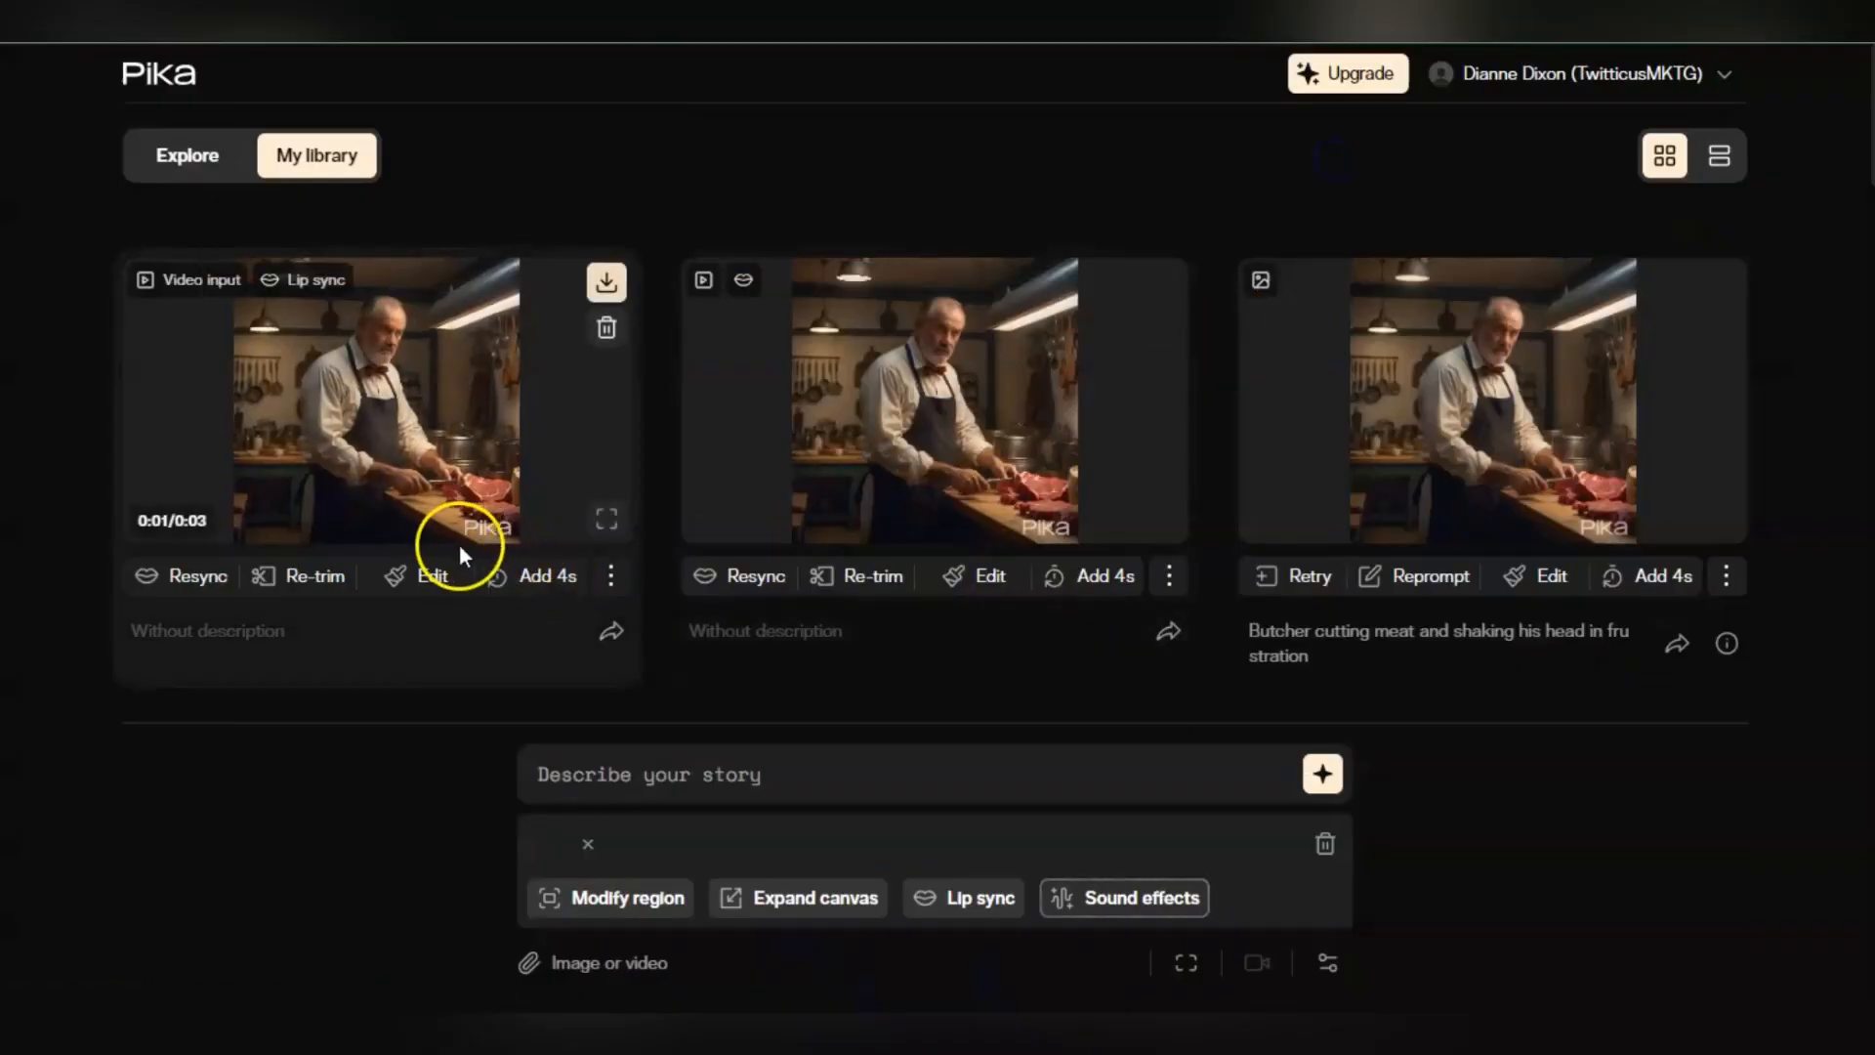